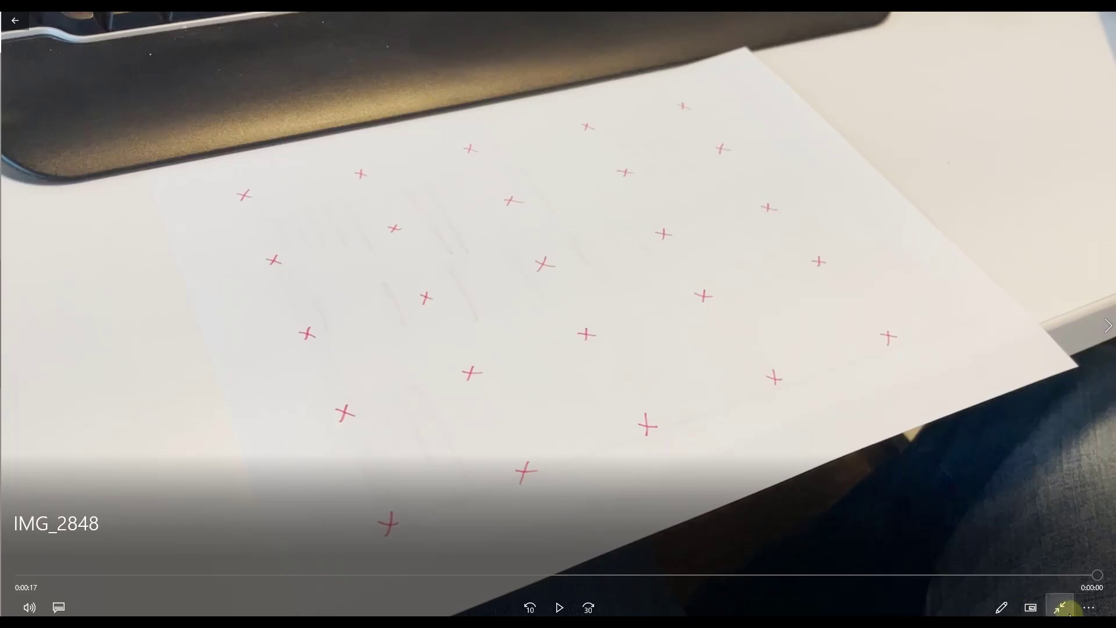
- Close the IMG_2848 video preview and switch to Blender
{"action": "left_click", "coordinate": [1059, 607]}
{"action": "left_click", "coordinate": [1053, 23]}
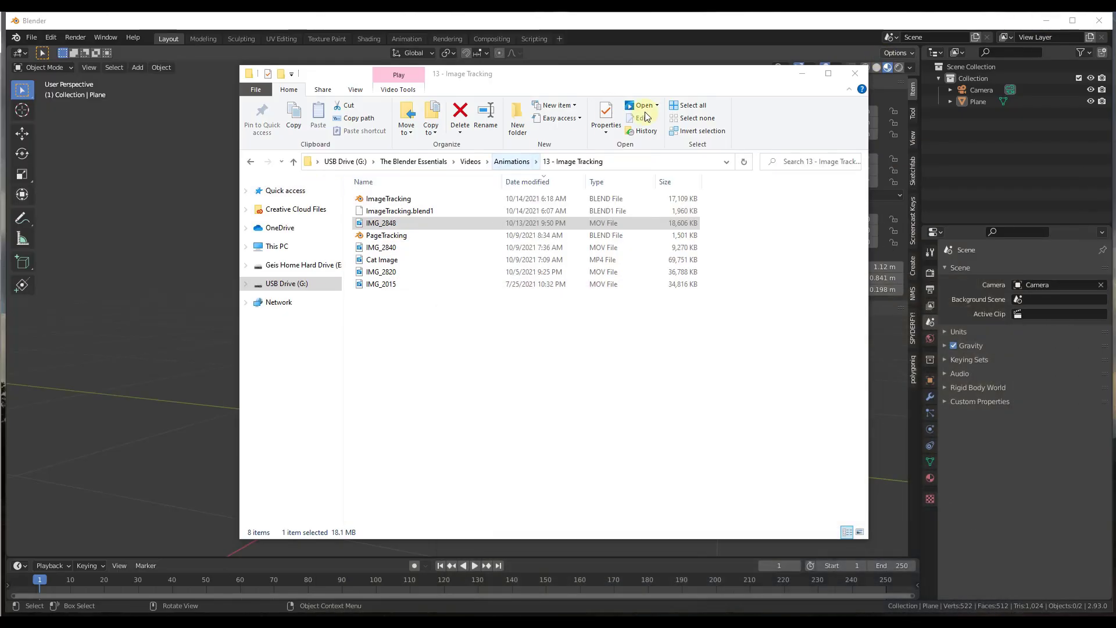
{"action": "key", "text": "alt+Tab"}
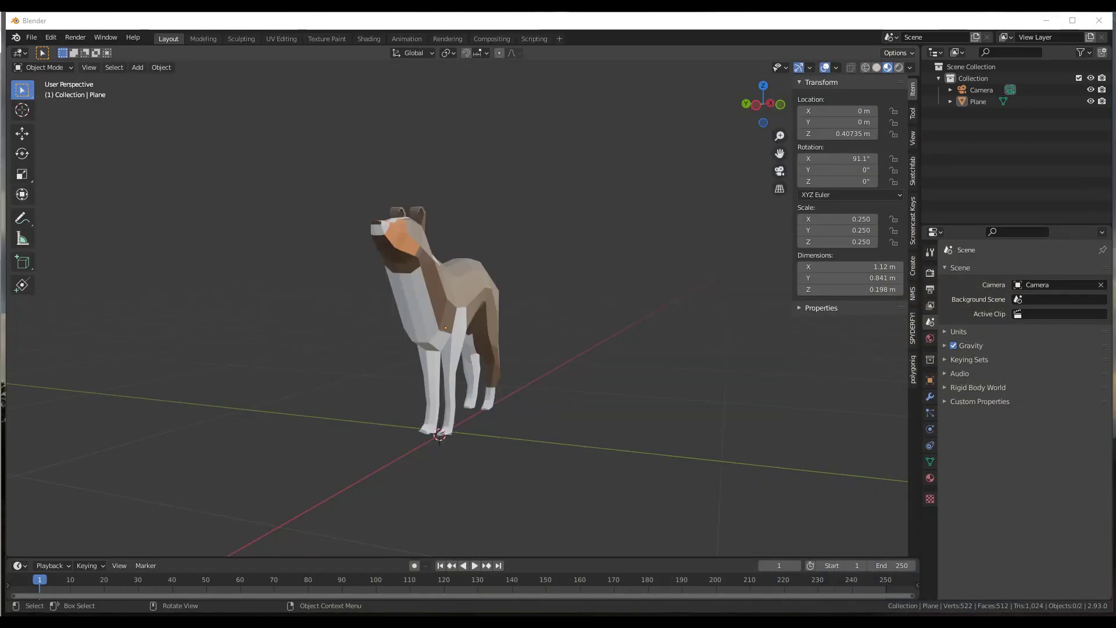
- Add a VFX Motion Tracking workspace to the project
{"action": "left_click", "coordinate": [558, 39]}
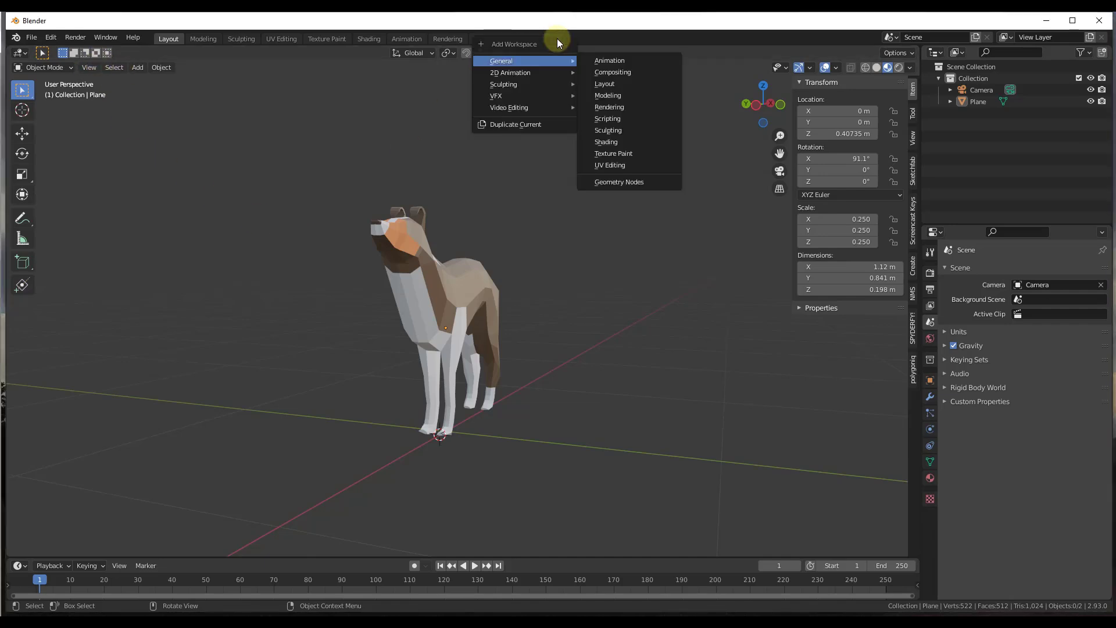
{"action": "mouse_move", "coordinate": [519, 94]}
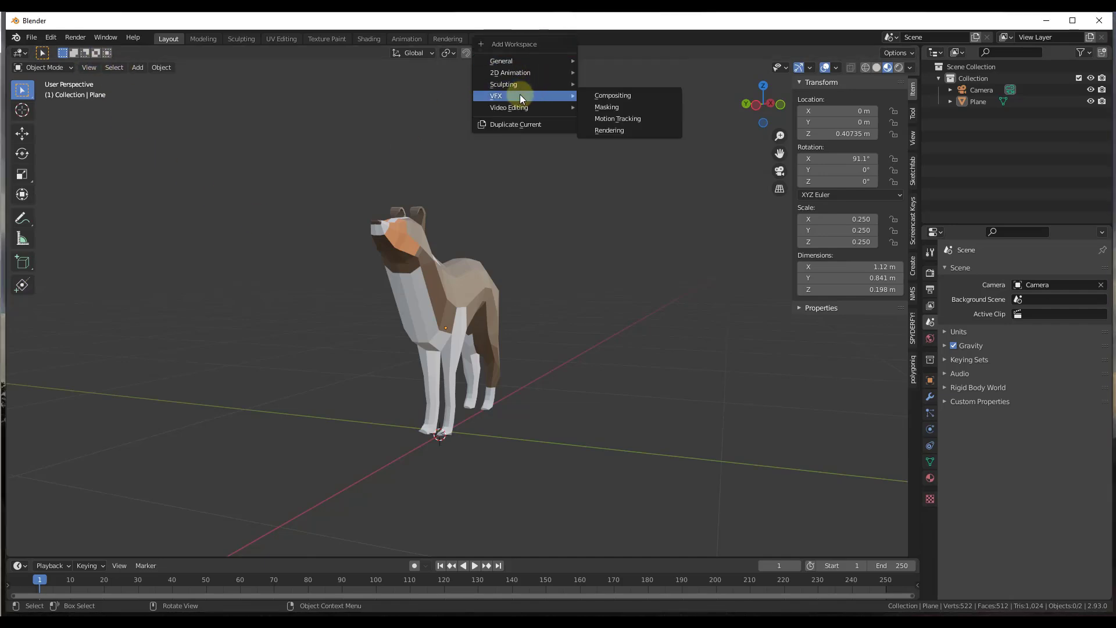
{"action": "left_click", "coordinate": [611, 118]}
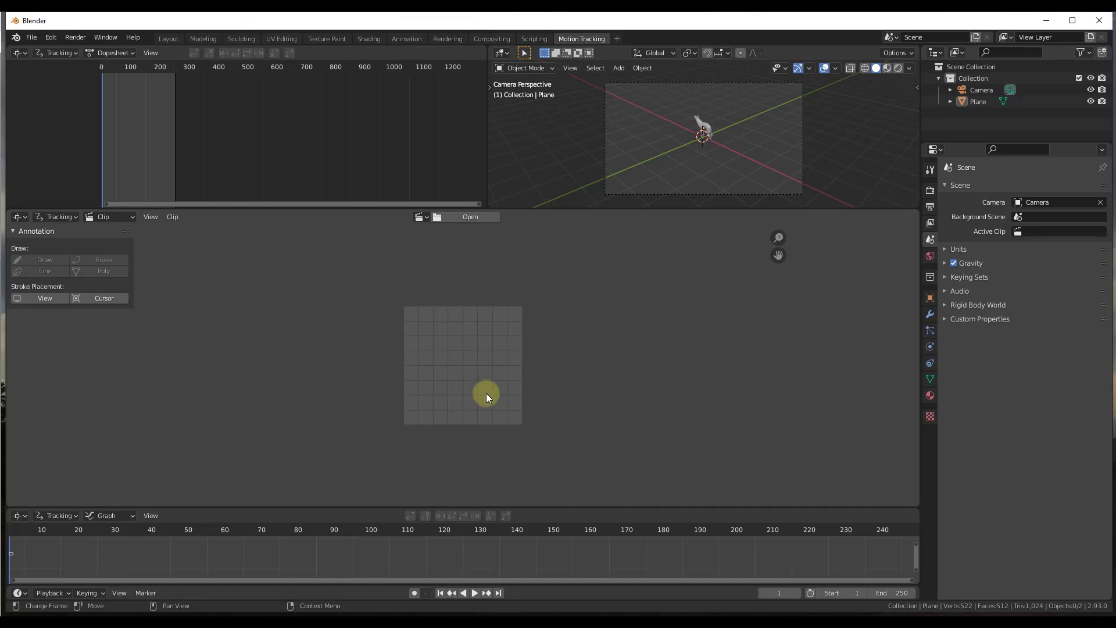
- Load the IMG_2848.MOV footage as the tracking clip and play it back to about frame 119
{"action": "left_click", "coordinate": [460, 214]}
{"action": "double_click", "coordinate": [461, 266]}
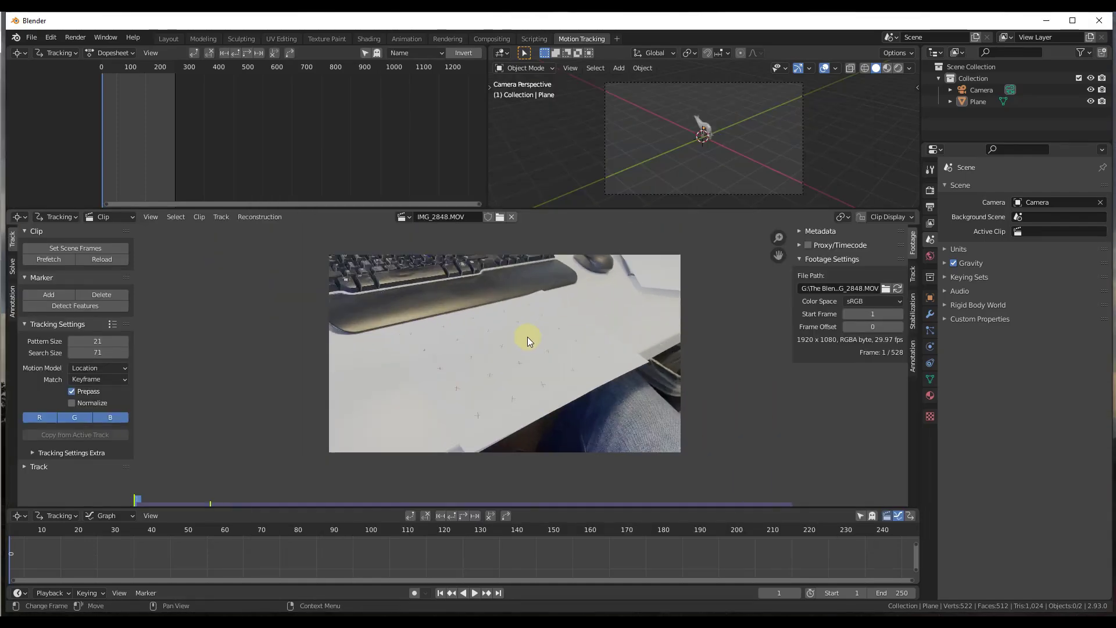
{"action": "left_click", "coordinate": [475, 593]}
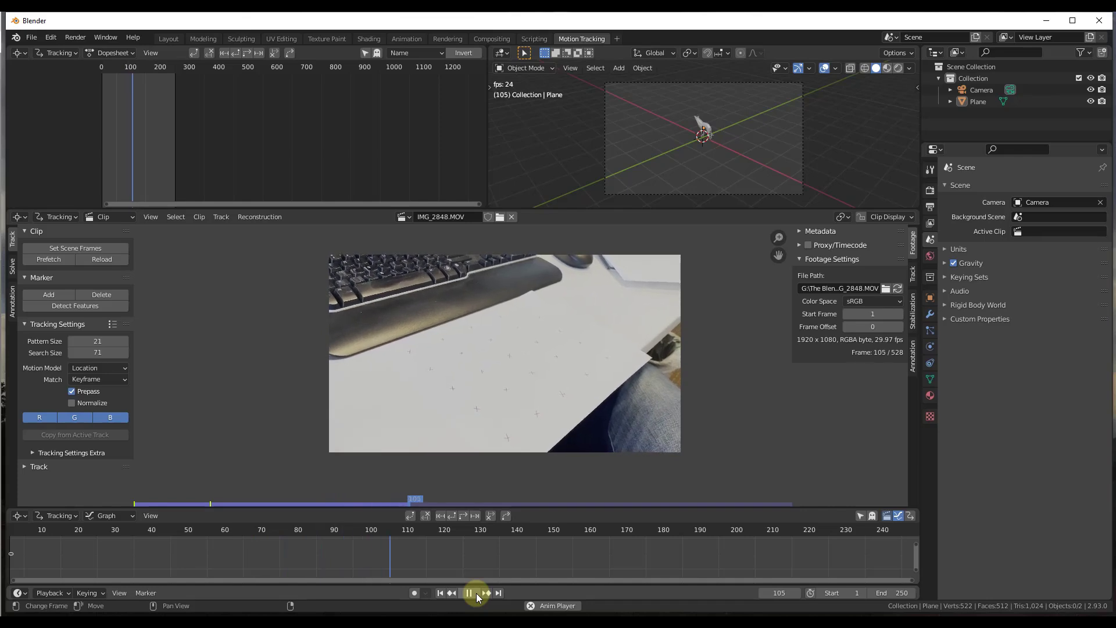
{"action": "left_click", "coordinate": [476, 593]}
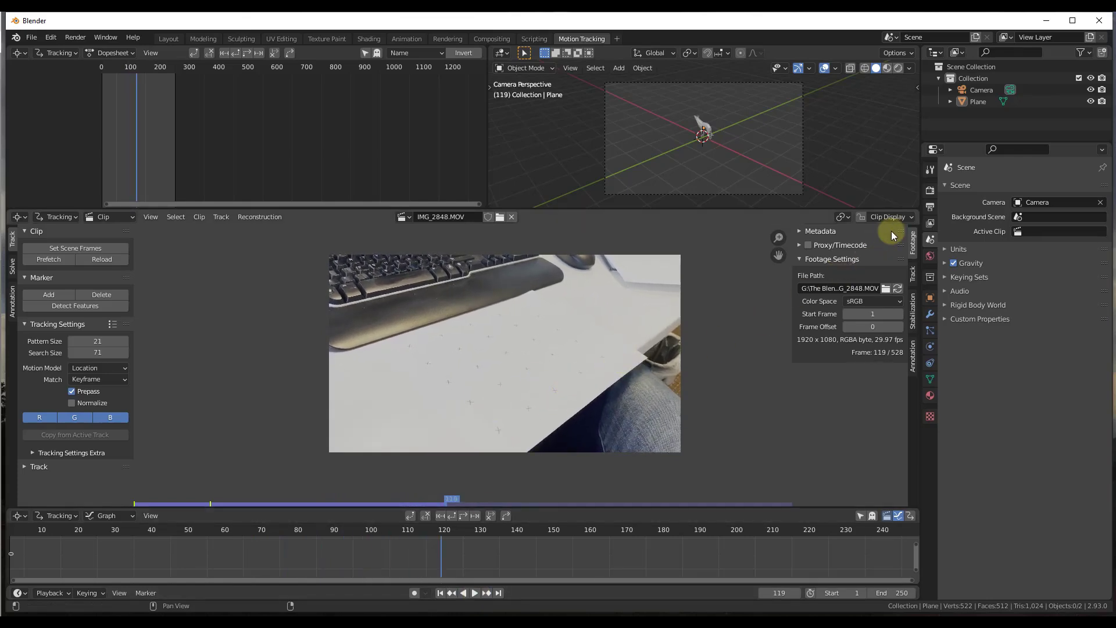
- Set the scene's color management view transform to Standard and check the footage's colors in the clip view
{"action": "left_click", "coordinate": [930, 208]}
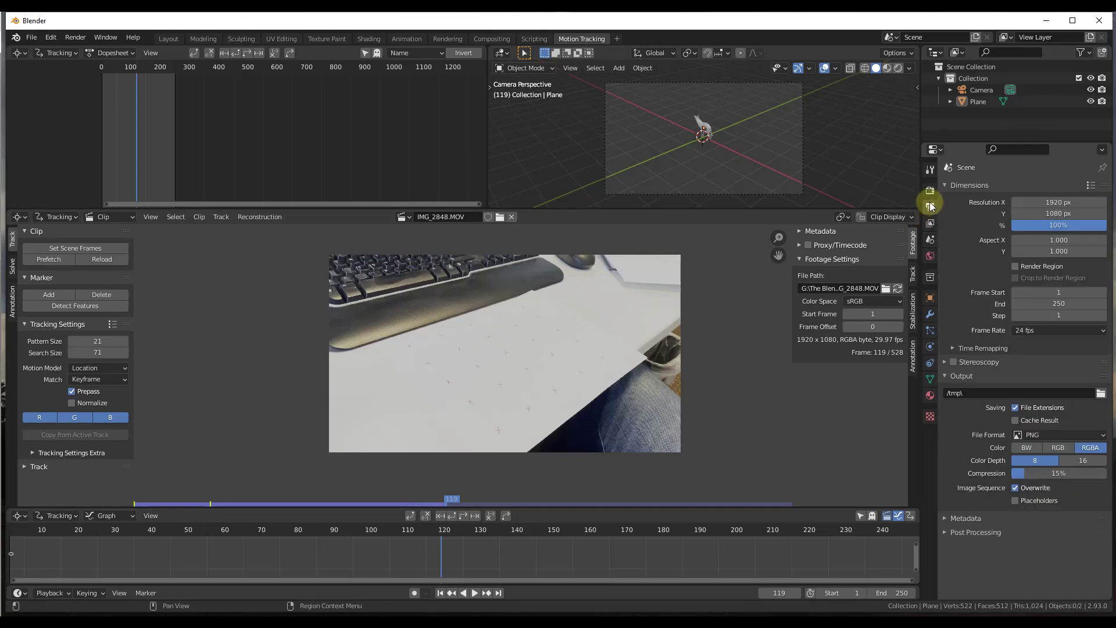
{"action": "left_click", "coordinate": [930, 192]}
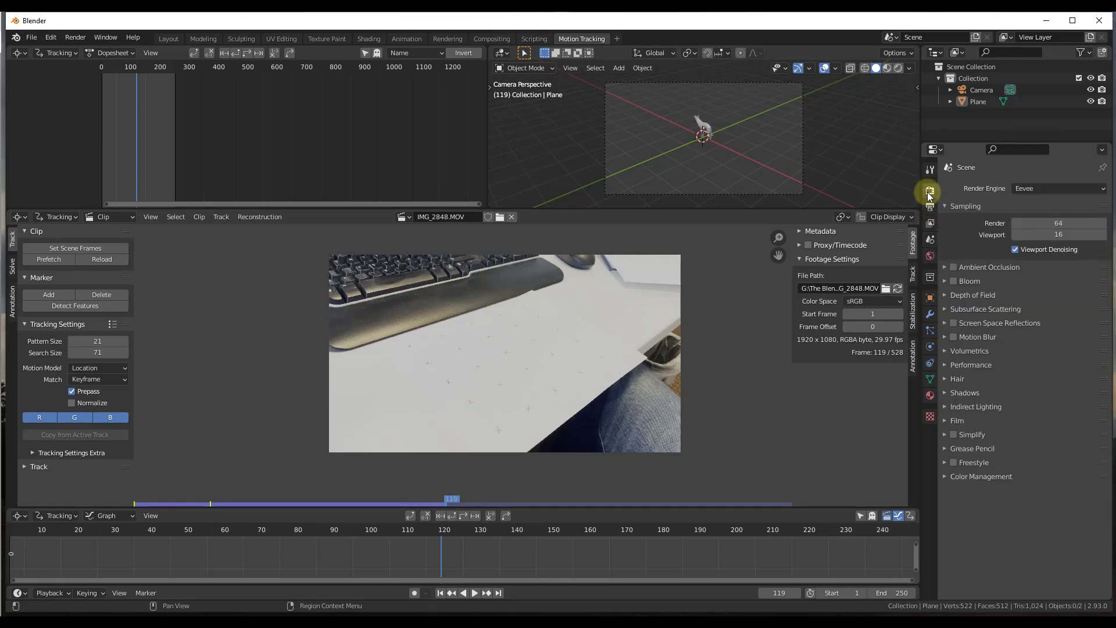
{"action": "left_click", "coordinate": [970, 476]}
{"action": "left_click", "coordinate": [1029, 510]}
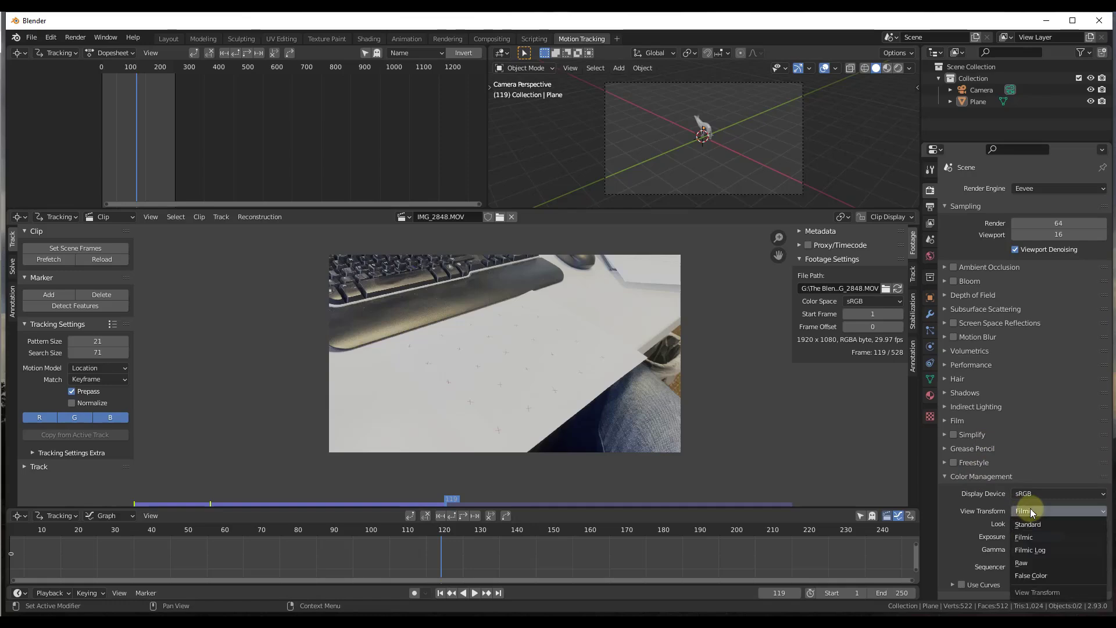
{"action": "left_click", "coordinate": [1035, 525]}
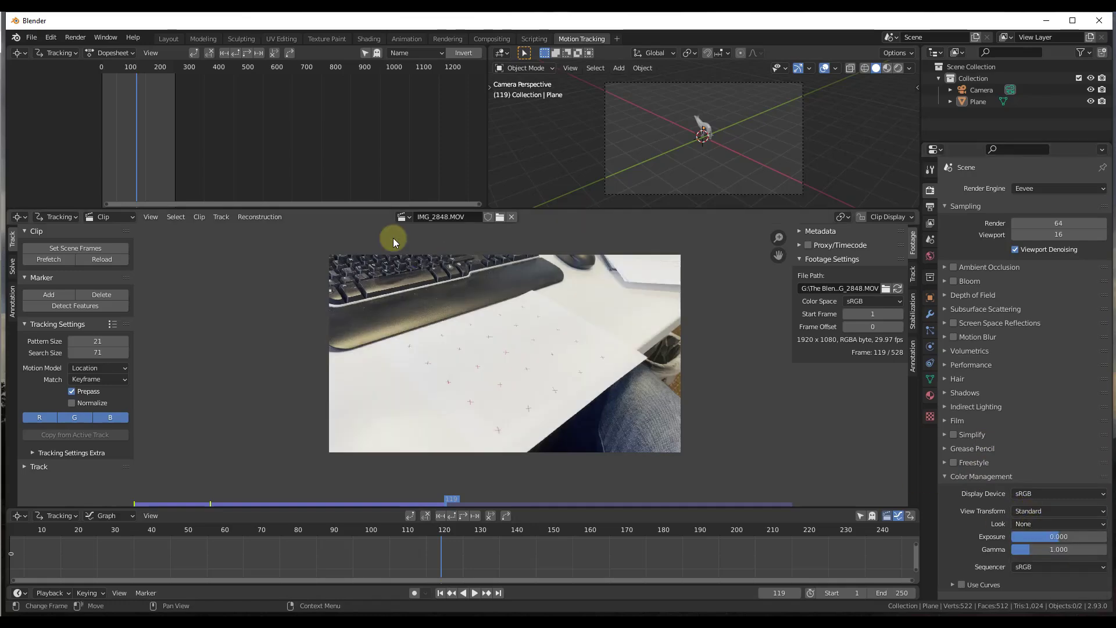
{"action": "scroll", "coordinate": [497, 389], "scroll_direction": "up", "scroll_amount": 2}
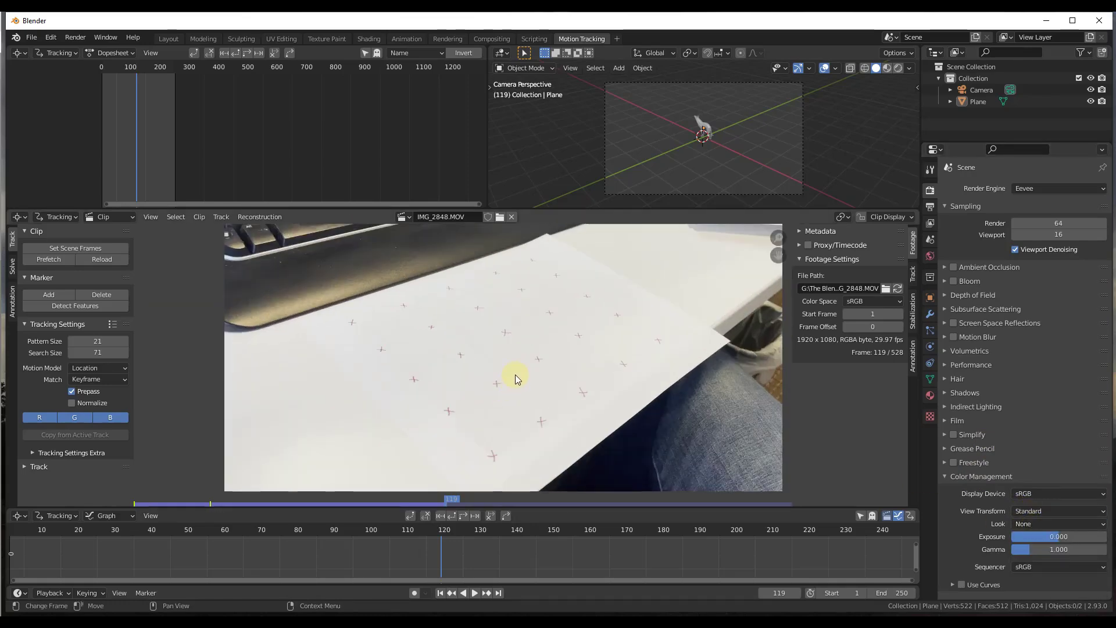
{"action": "middle_click_drag", "start_coordinate": [537, 317], "coordinate": [535, 342]}
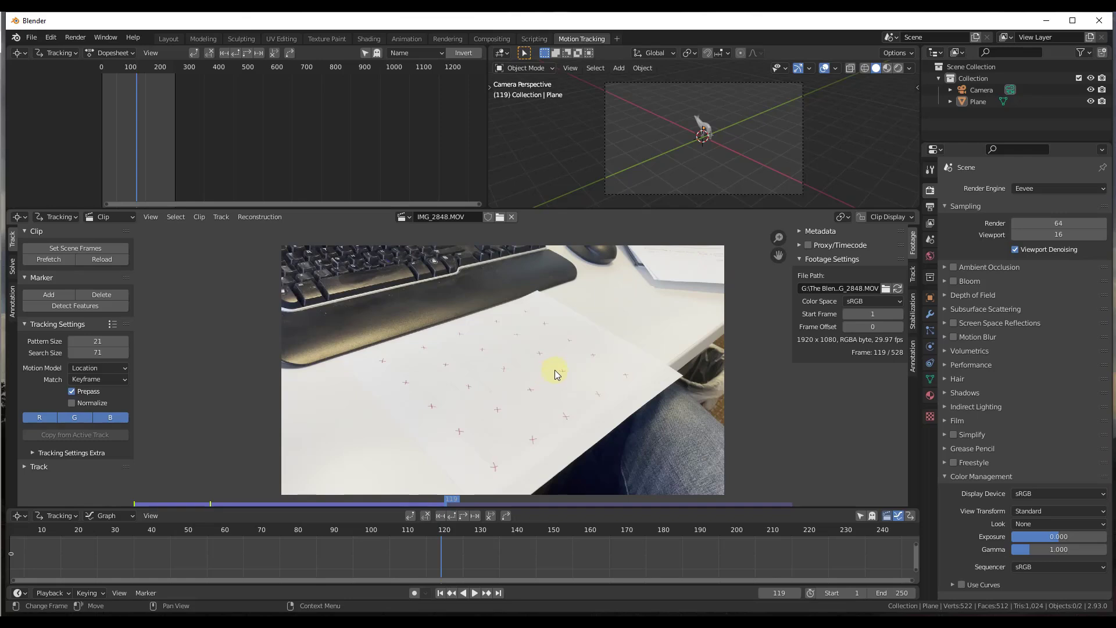
- Switch the render engine to Cycles with GPU Compute as its device
{"action": "left_click", "coordinate": [1038, 188]}
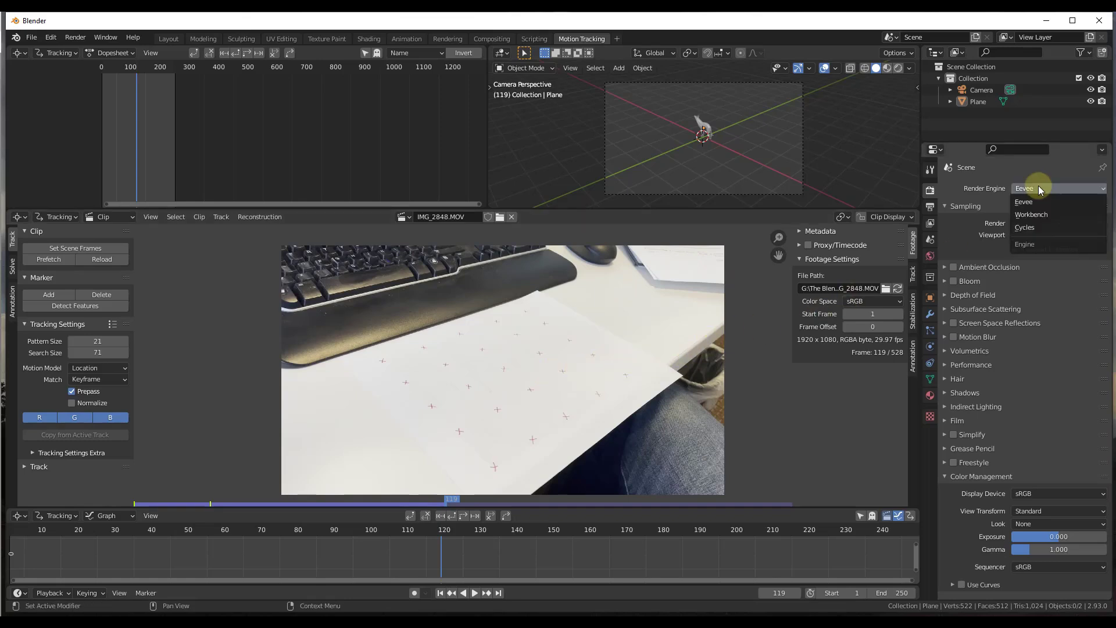
{"action": "left_click", "coordinate": [1038, 226]}
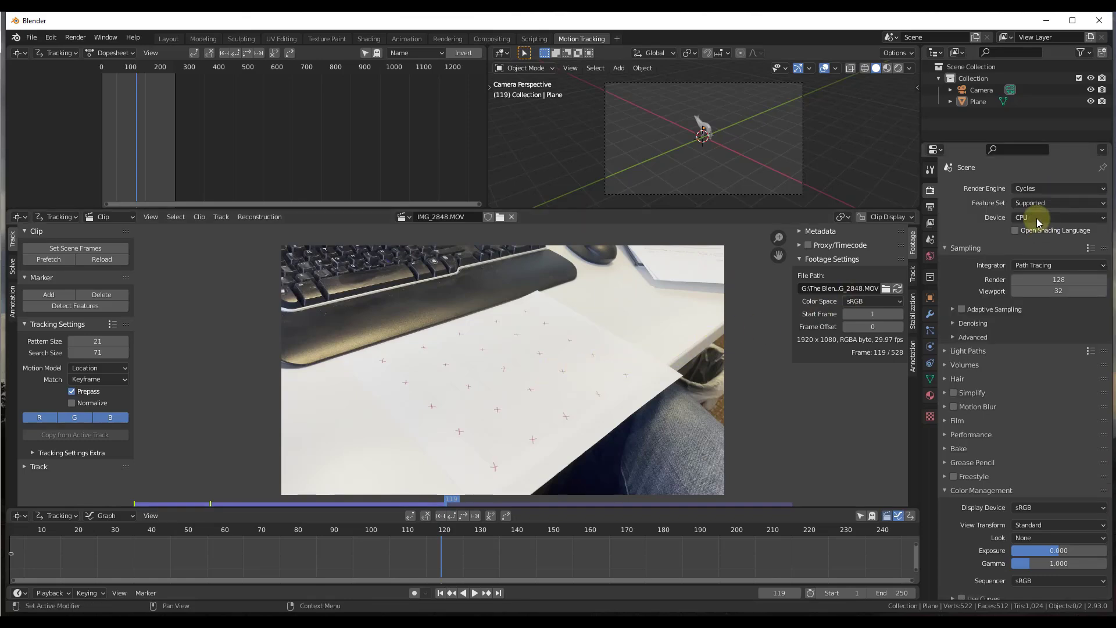
{"action": "left_click", "coordinate": [1037, 217]}
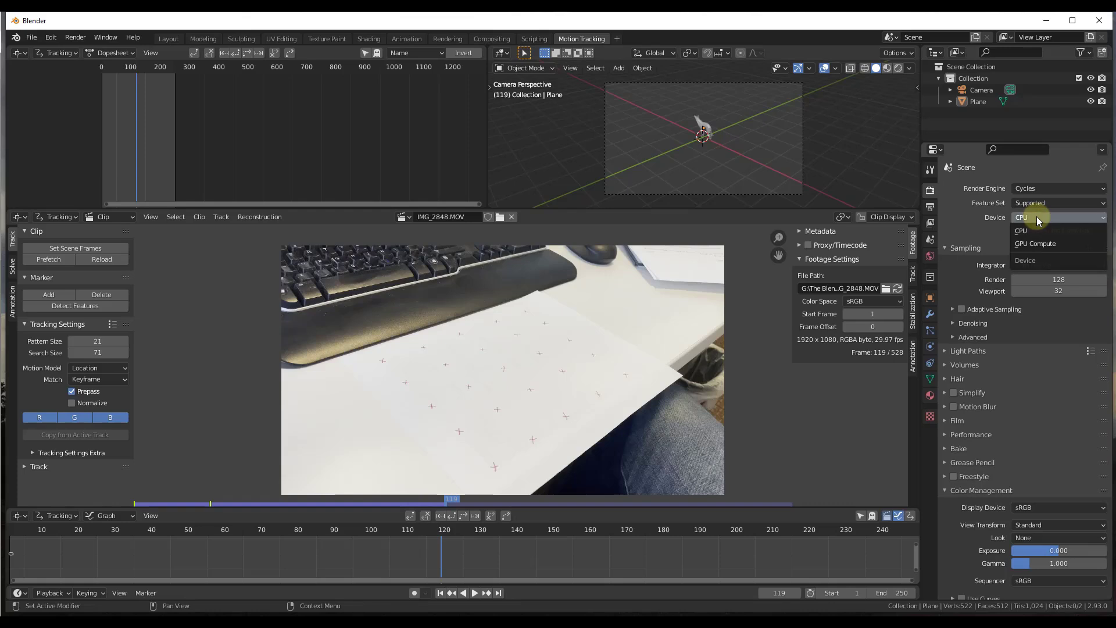
{"action": "left_click", "coordinate": [1044, 246]}
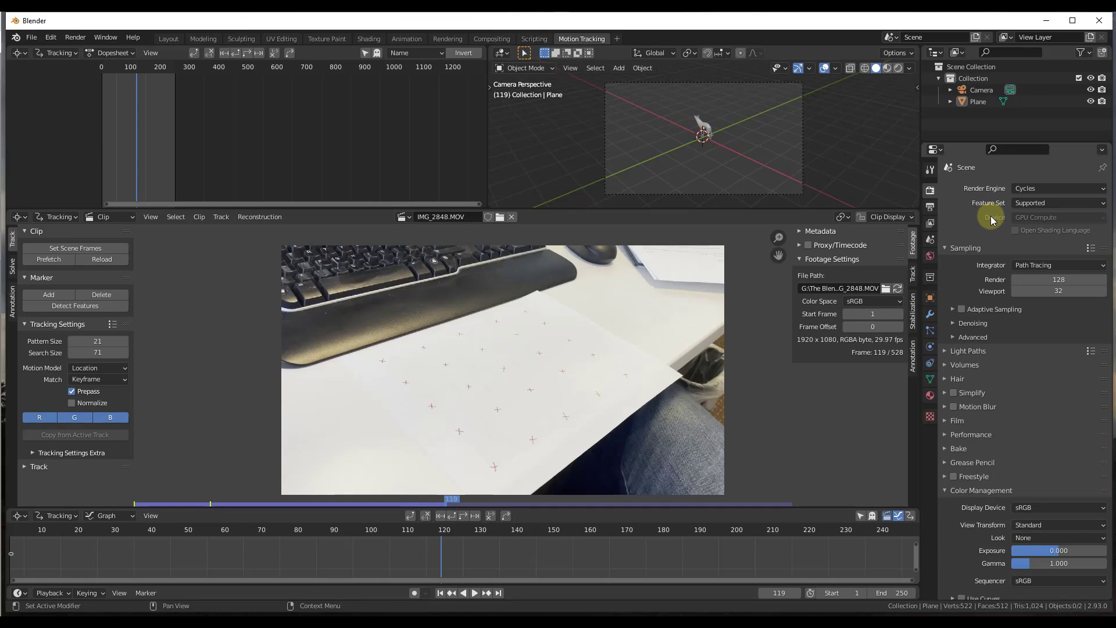
- Enable adaptive sampling and render denoising for Cycles, and choose the render denoiser
{"action": "left_click", "coordinate": [962, 309]}
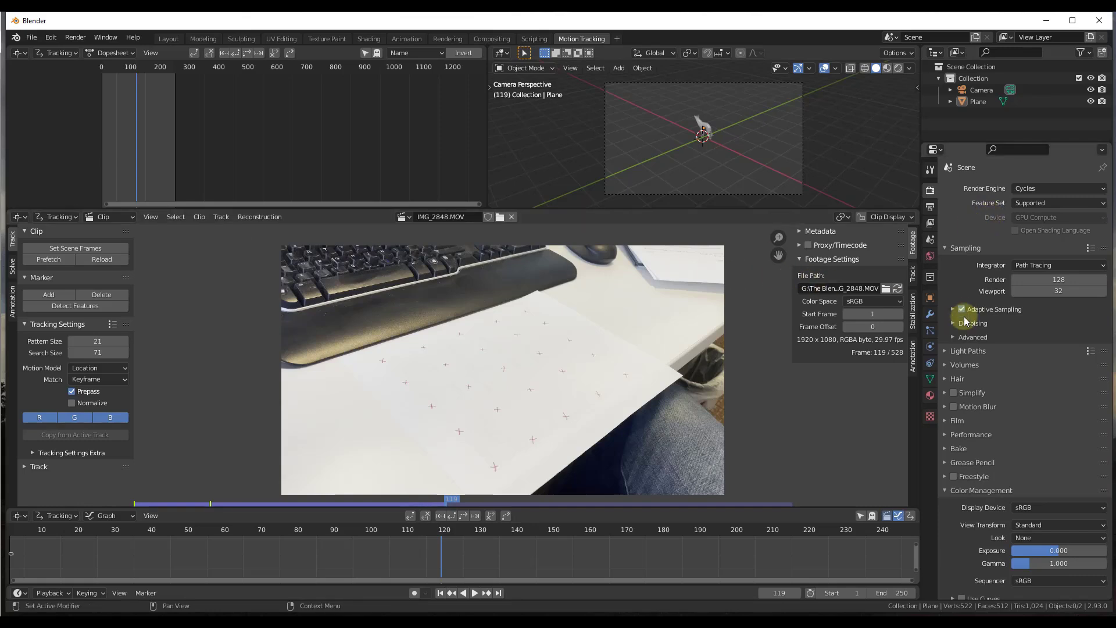
{"action": "left_click", "coordinate": [965, 323]}
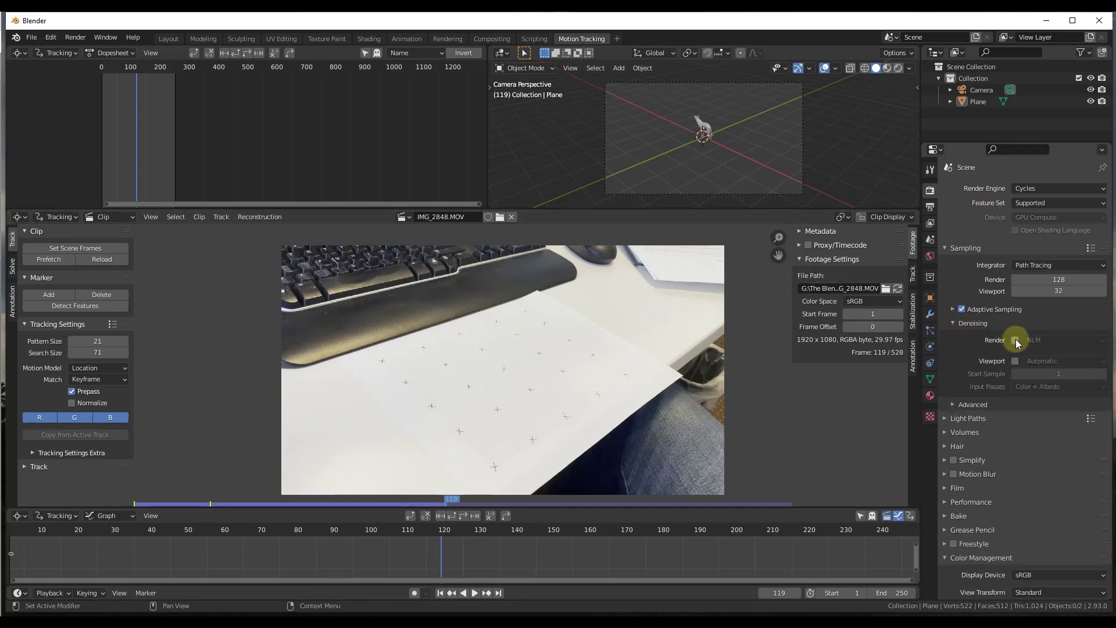
{"action": "left_click", "coordinate": [1014, 339]}
{"action": "left_click", "coordinate": [1046, 340]}
{"action": "left_click", "coordinate": [1047, 354]}
{"action": "left_click", "coordinate": [963, 324]}
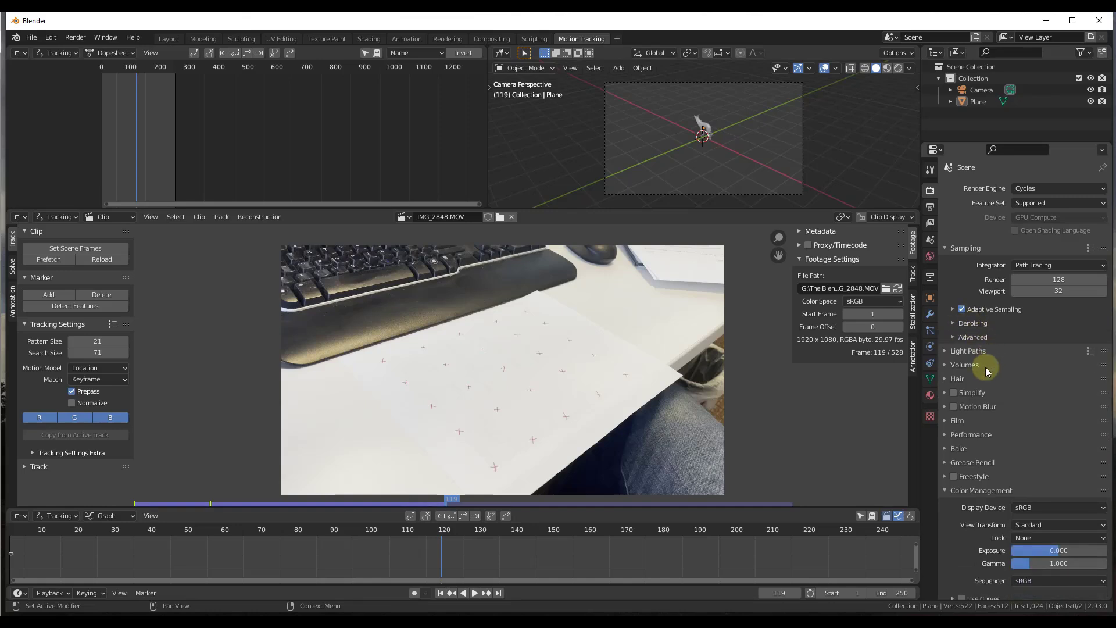
- Turn on the transparent film background so the render can be composited over the footage
{"action": "left_click", "coordinate": [957, 423]}
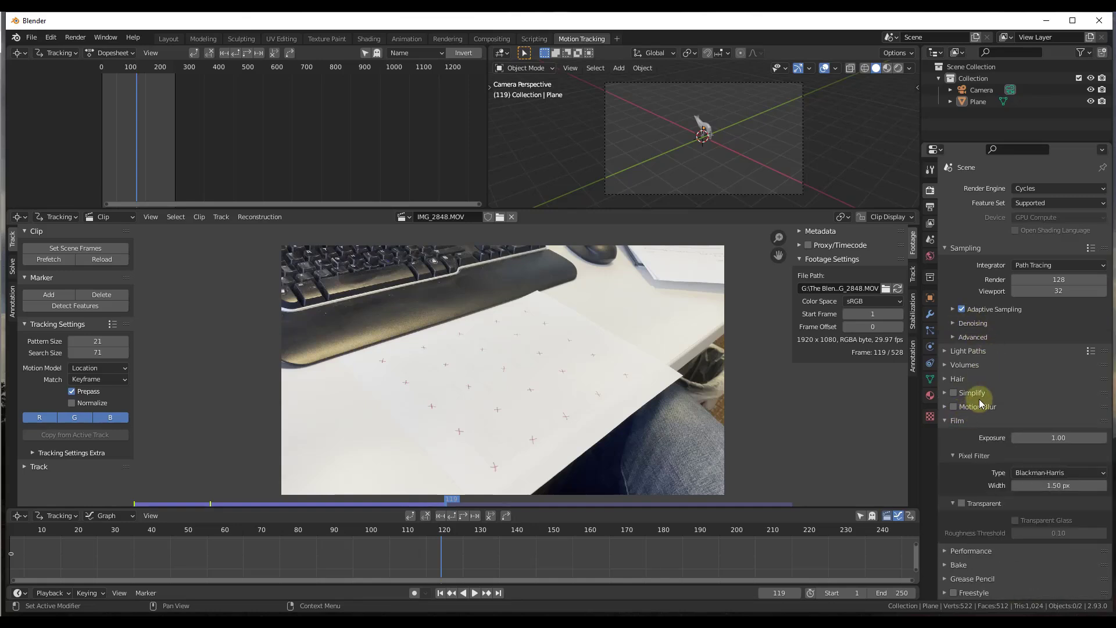
{"action": "scroll", "coordinate": [959, 407], "scroll_direction": "down", "scroll_amount": 1}
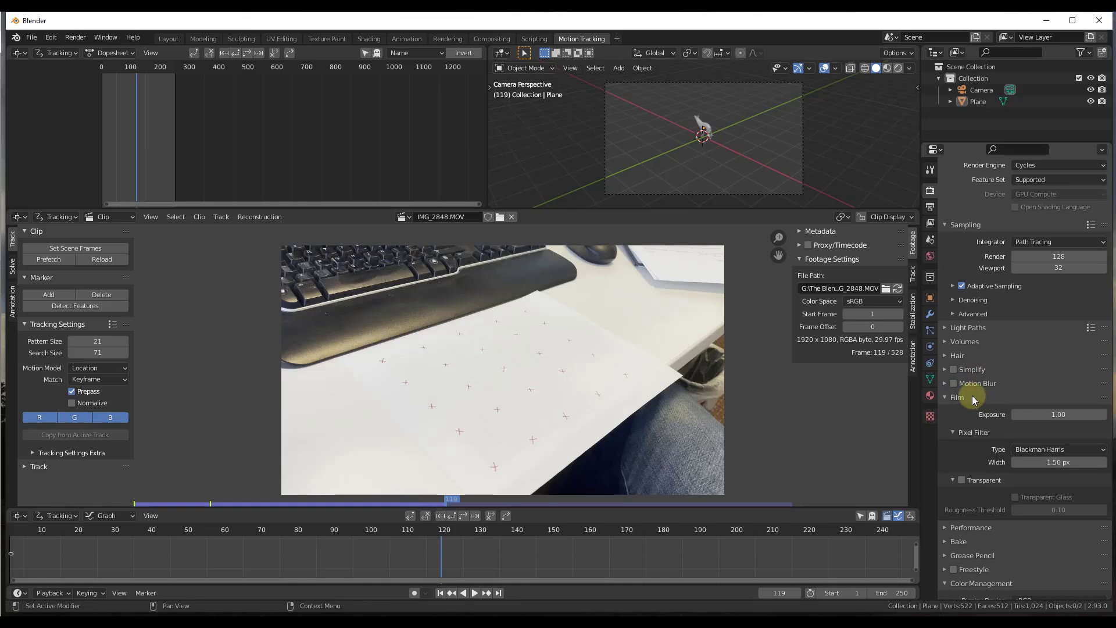
{"action": "left_click", "coordinate": [961, 480]}
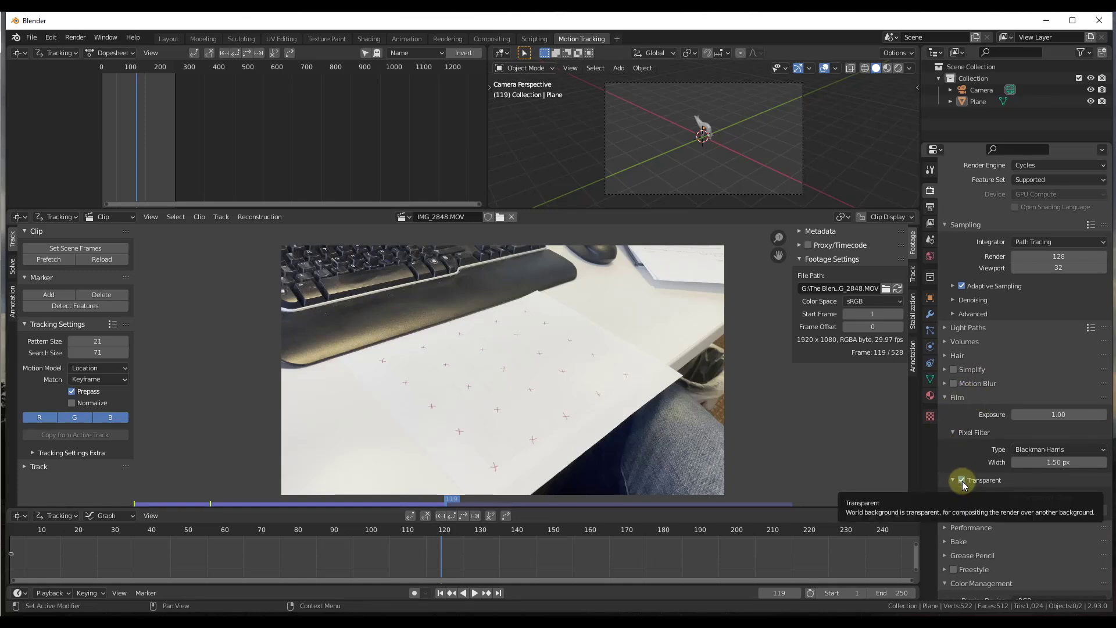
{"action": "left_click", "coordinate": [961, 480]}
{"action": "left_click", "coordinate": [962, 480]}
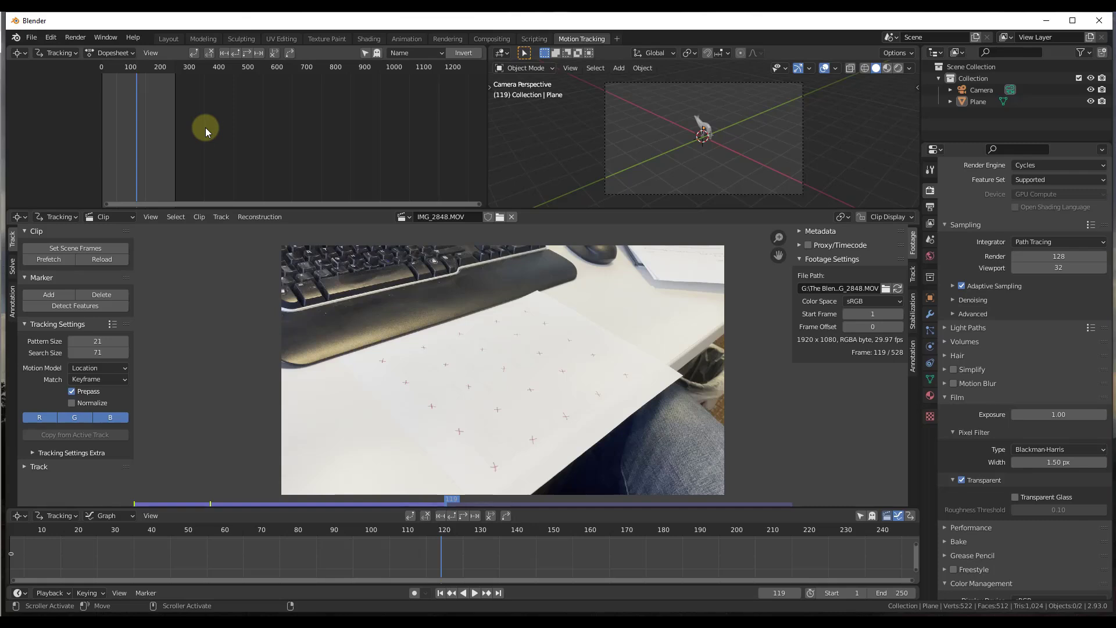
{"action": "middle_click_drag", "start_coordinate": [719, 127], "coordinate": [685, 103]}
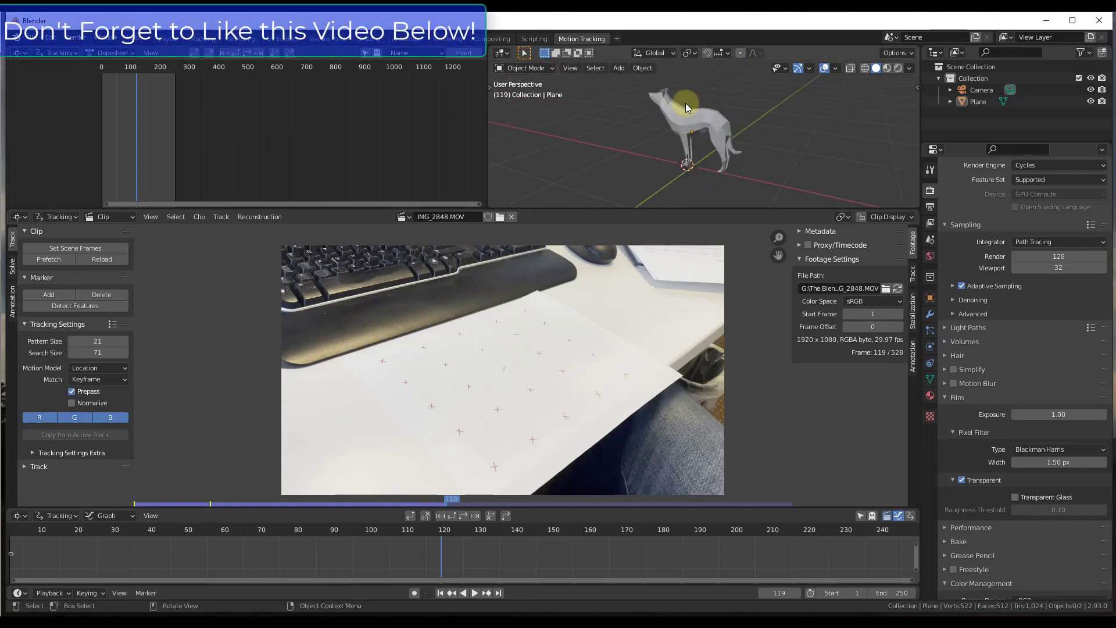
{"action": "scroll", "coordinate": [685, 104], "scroll_direction": "down", "scroll_amount": 5}
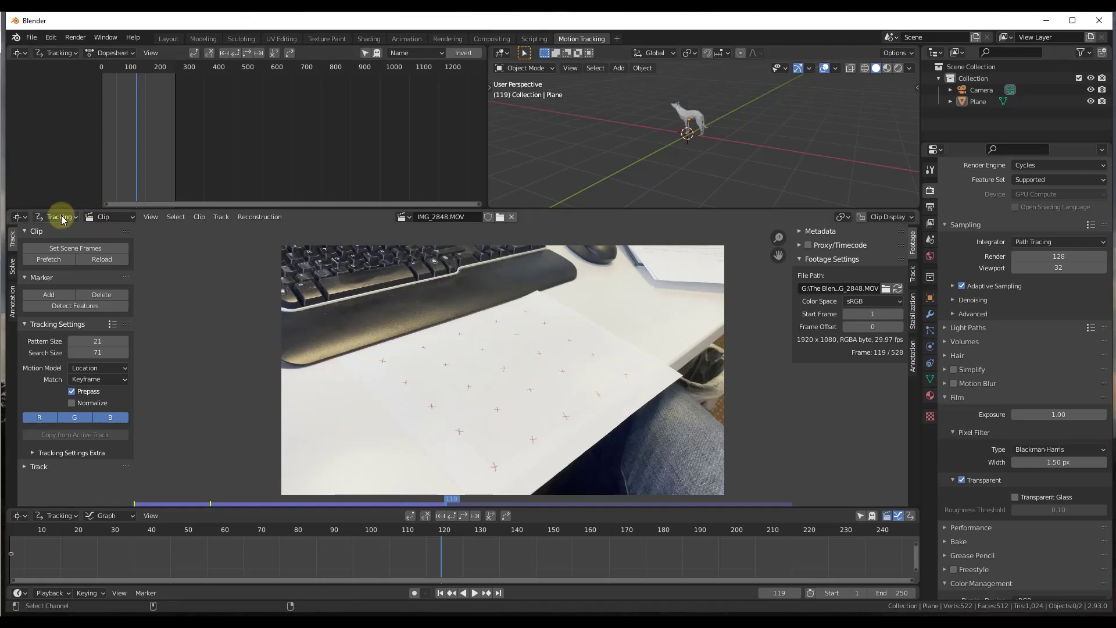
{"action": "scroll", "coordinate": [503, 390], "scroll_direction": "down", "scroll_amount": 1}
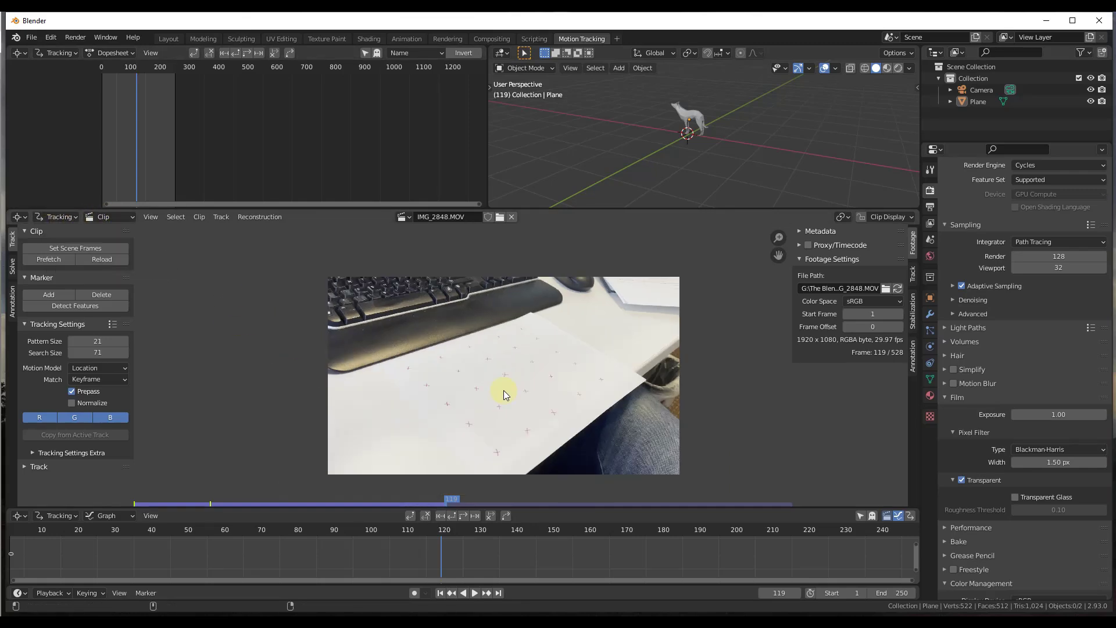
{"action": "scroll", "coordinate": [501, 392], "scroll_direction": "up", "scroll_amount": 1}
{"action": "scroll", "coordinate": [503, 393], "scroll_direction": "down", "scroll_amount": 1}
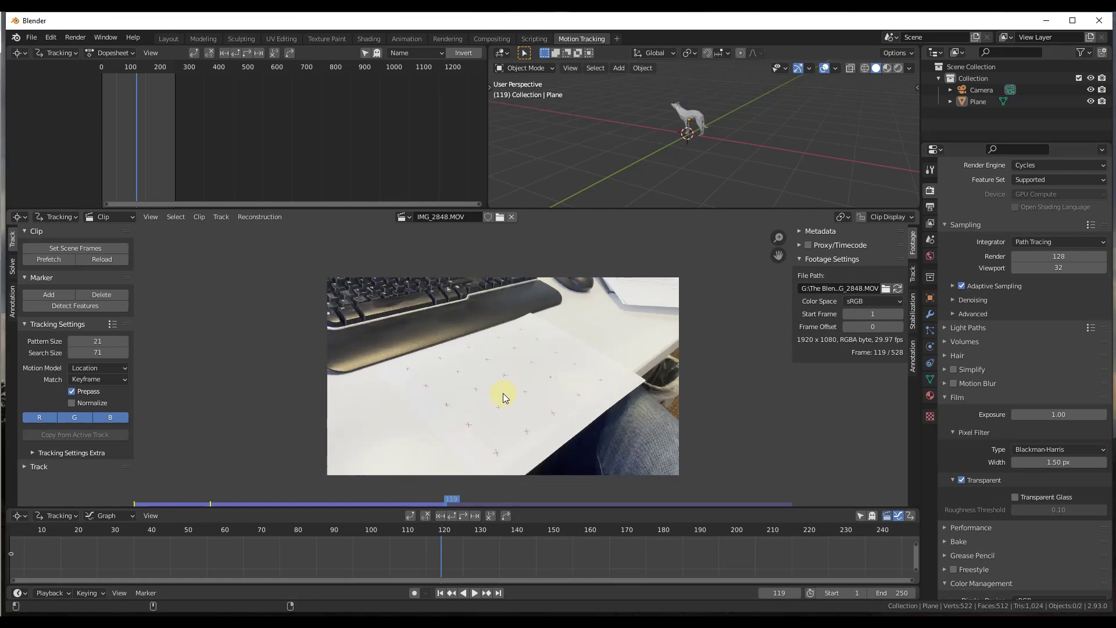
- Set the scene's output frame rate to 29.97 fps to match the footage
{"action": "left_click", "coordinate": [931, 208]}
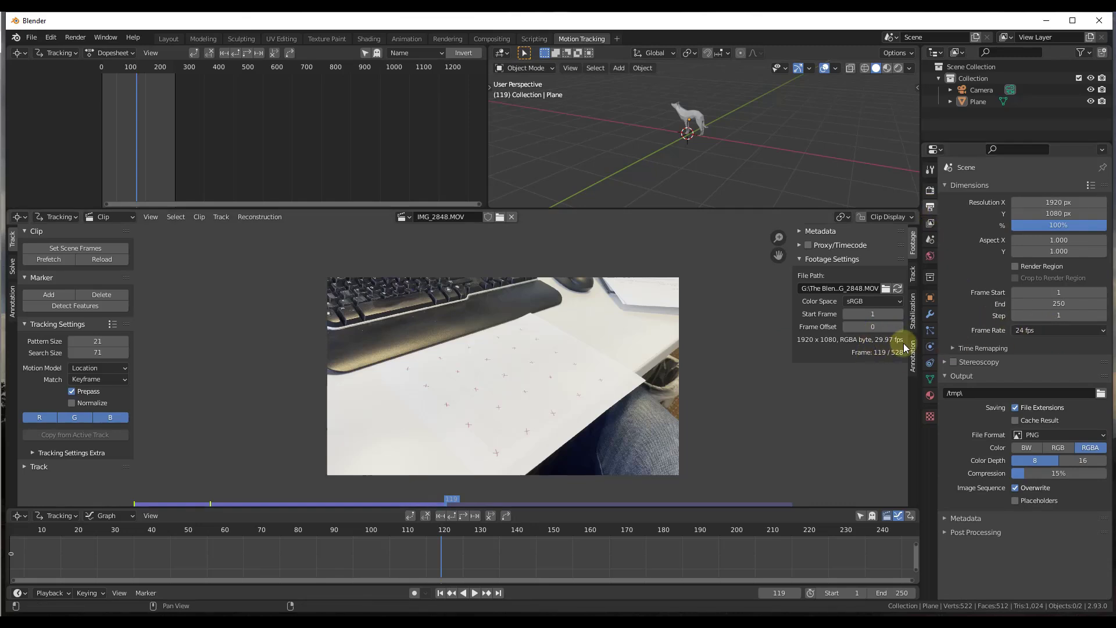
{"action": "left_click", "coordinate": [1042, 329]}
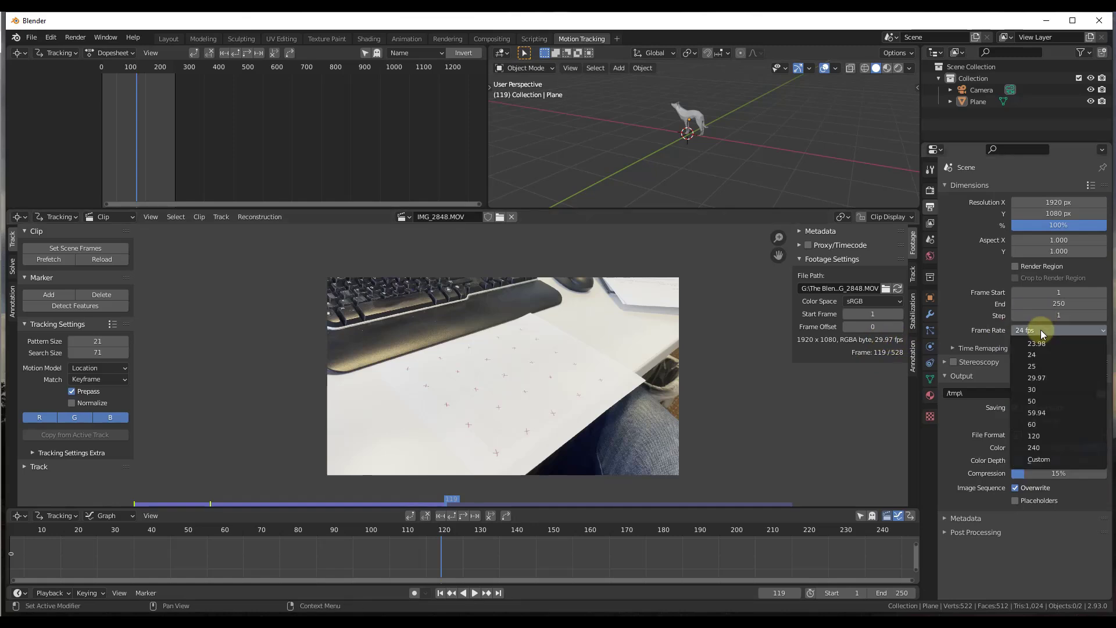
{"action": "left_click", "coordinate": [1051, 377]}
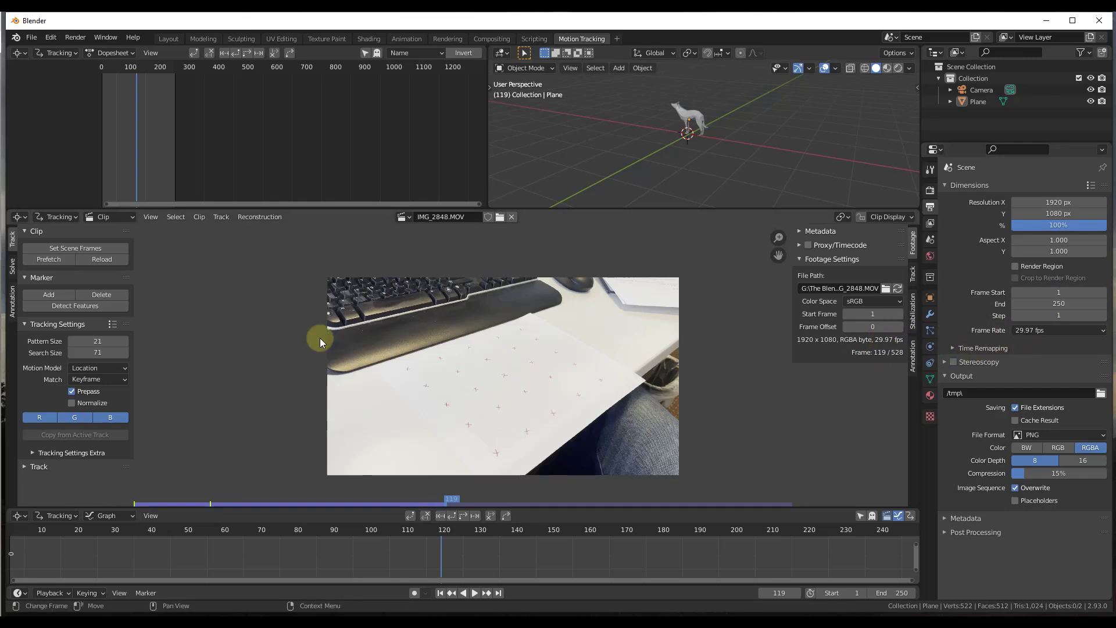
- Match the scene's frame range to the clip length and prefetch the clip's frames into memory
{"action": "left_click", "coordinate": [95, 250]}
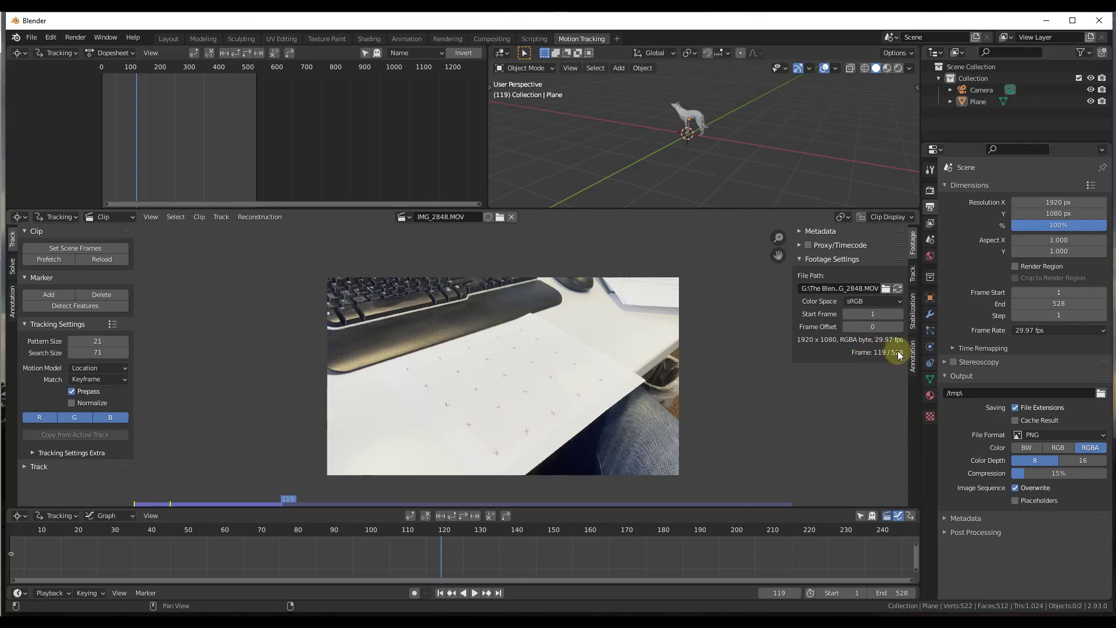
{"action": "left_click", "coordinate": [49, 259]}
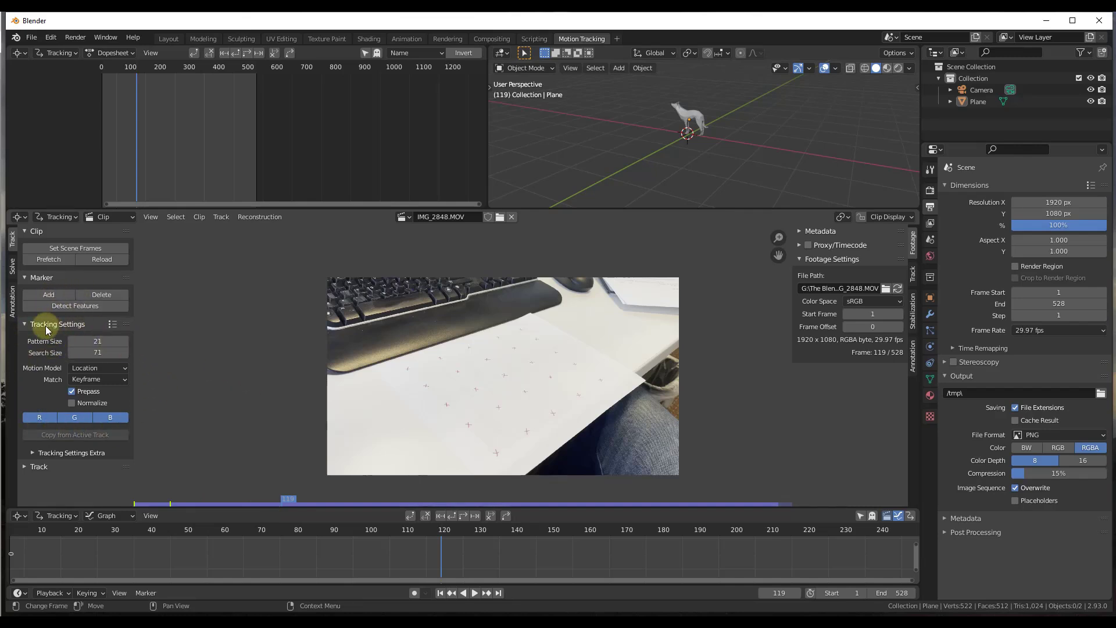
- Enable Normalize and set the minimum correlation to 0.9 in the tracking settings, and return to frame 1 of the clip
{"action": "left_click", "coordinate": [61, 451]}
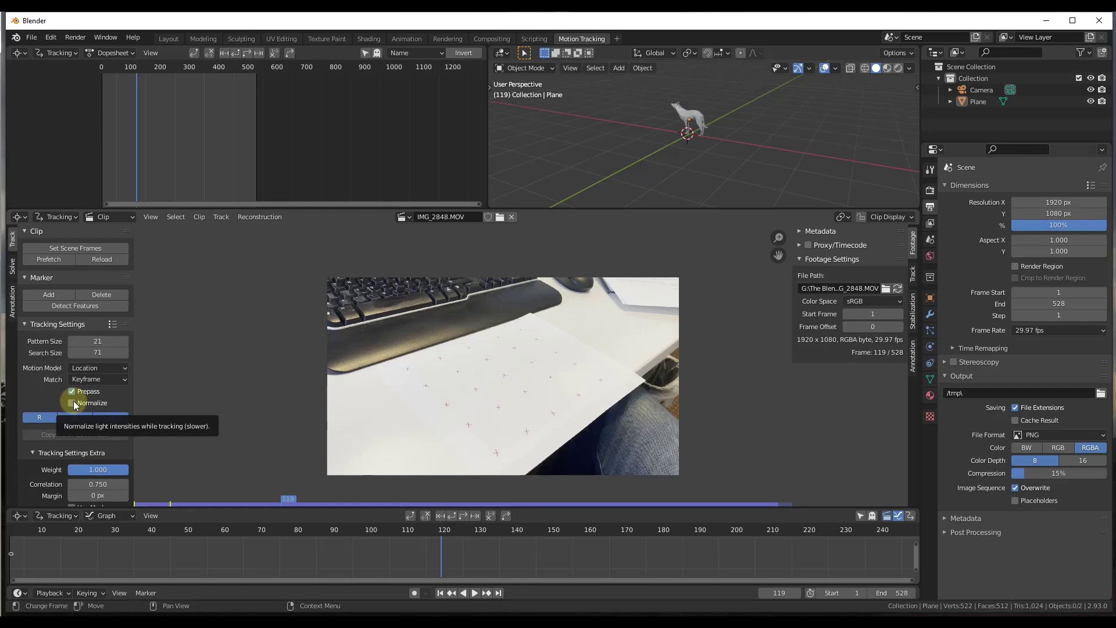
{"action": "left_click", "coordinate": [73, 403]}
{"action": "scroll", "coordinate": [73, 403], "scroll_direction": "down", "scroll_amount": 1}
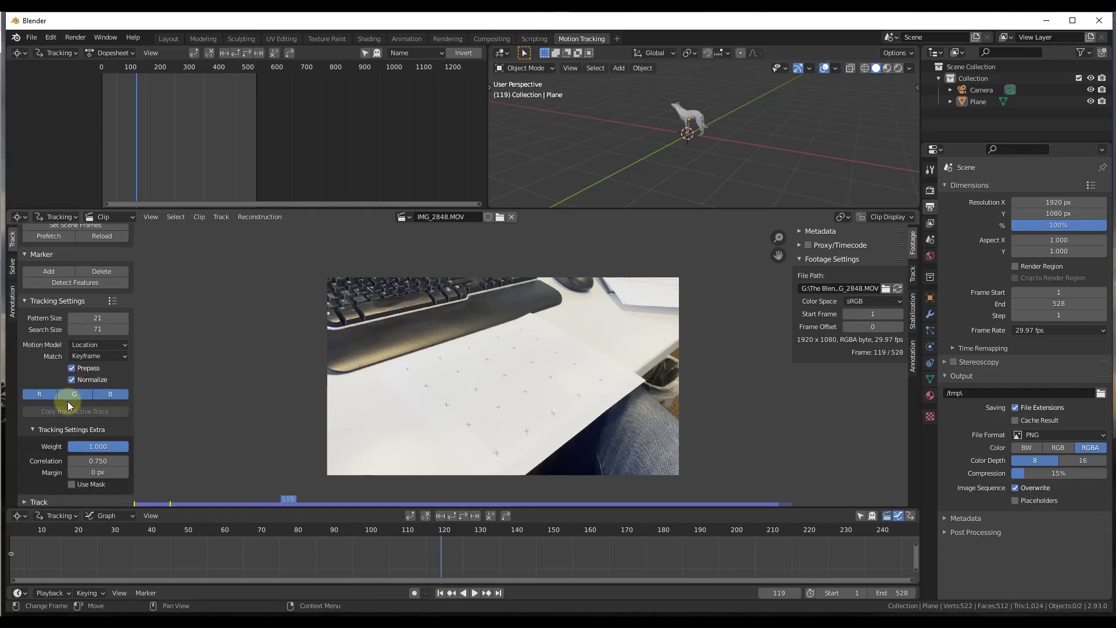
{"action": "left_click", "coordinate": [94, 462]}
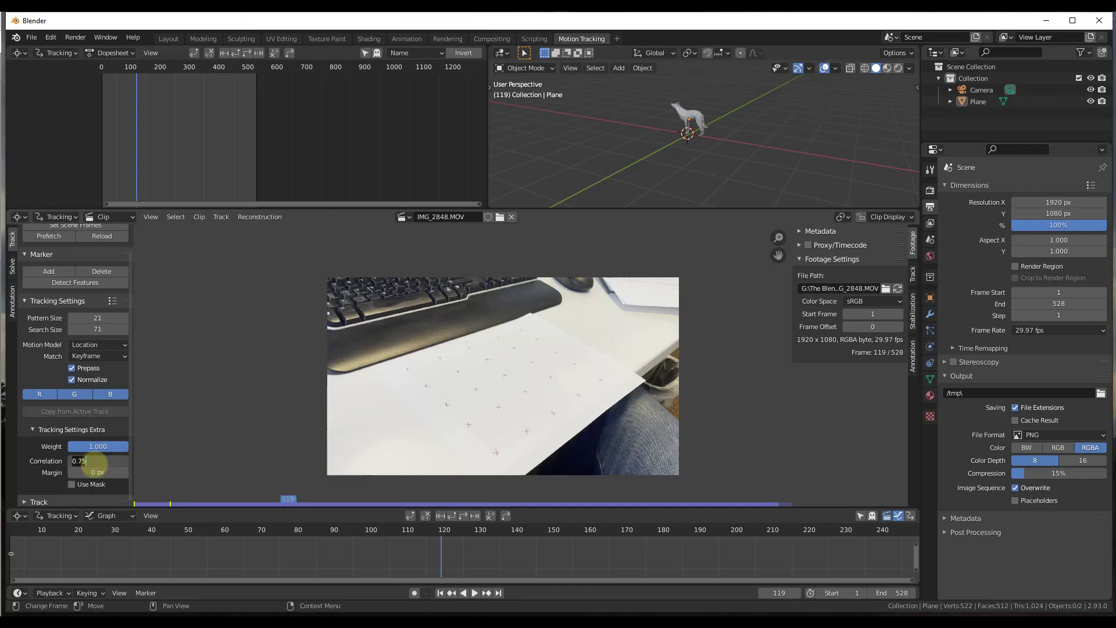
{"action": "type", "text": "0.9"}
{"action": "key", "text": "Return"}
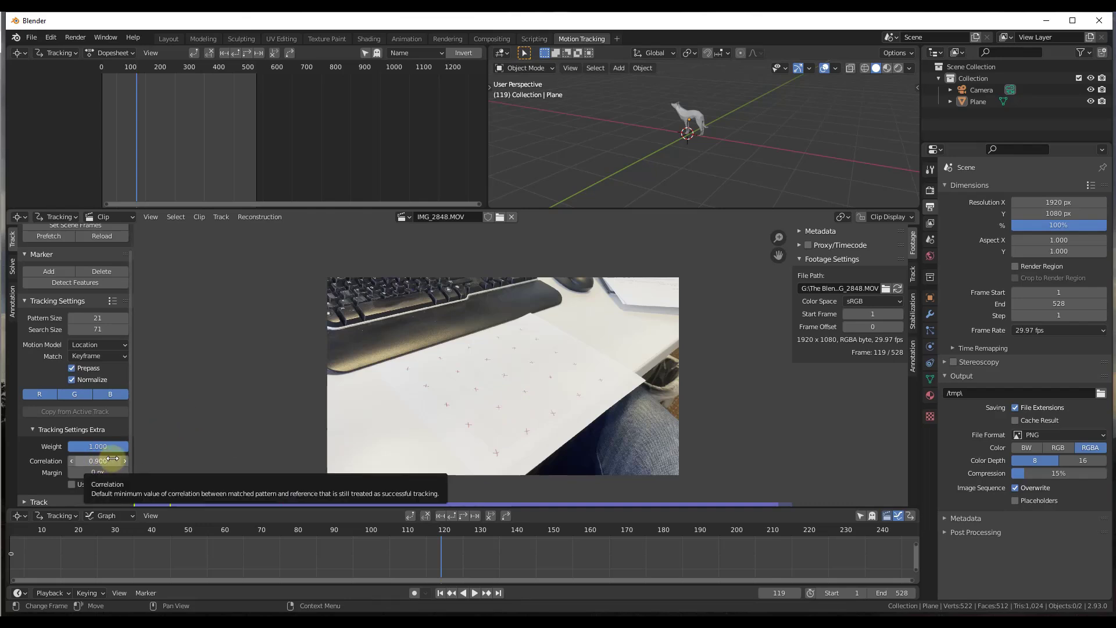
{"action": "key", "text": "shift+Left"}
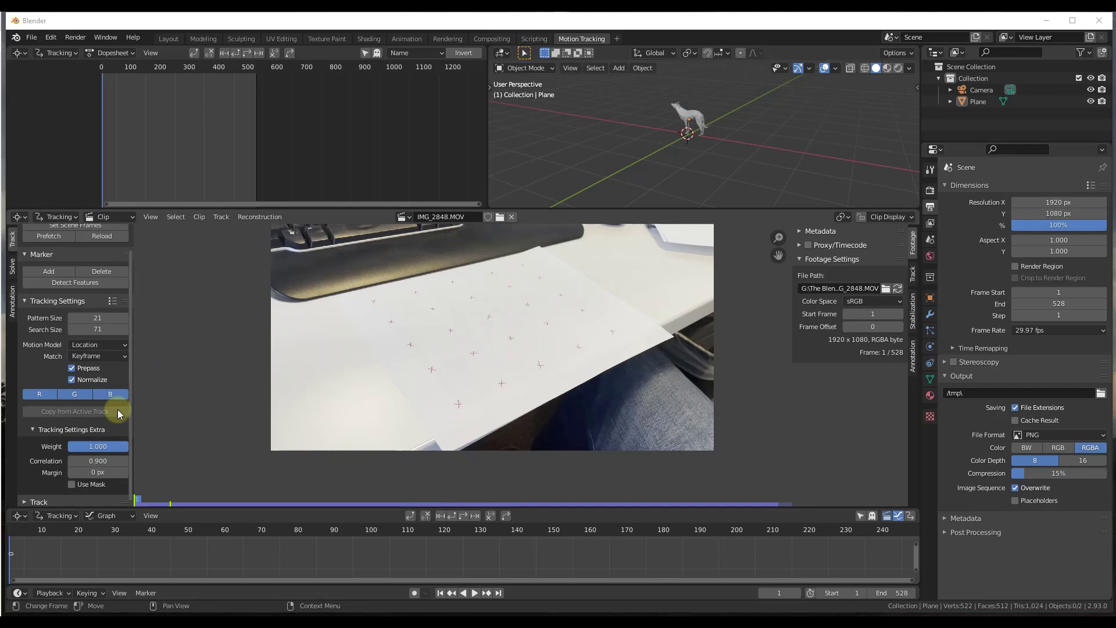
- Switch to the browser and read the Blender Stack Exchange answer on when to use each tracker motion model
{"action": "left_click", "coordinate": [89, 345]}
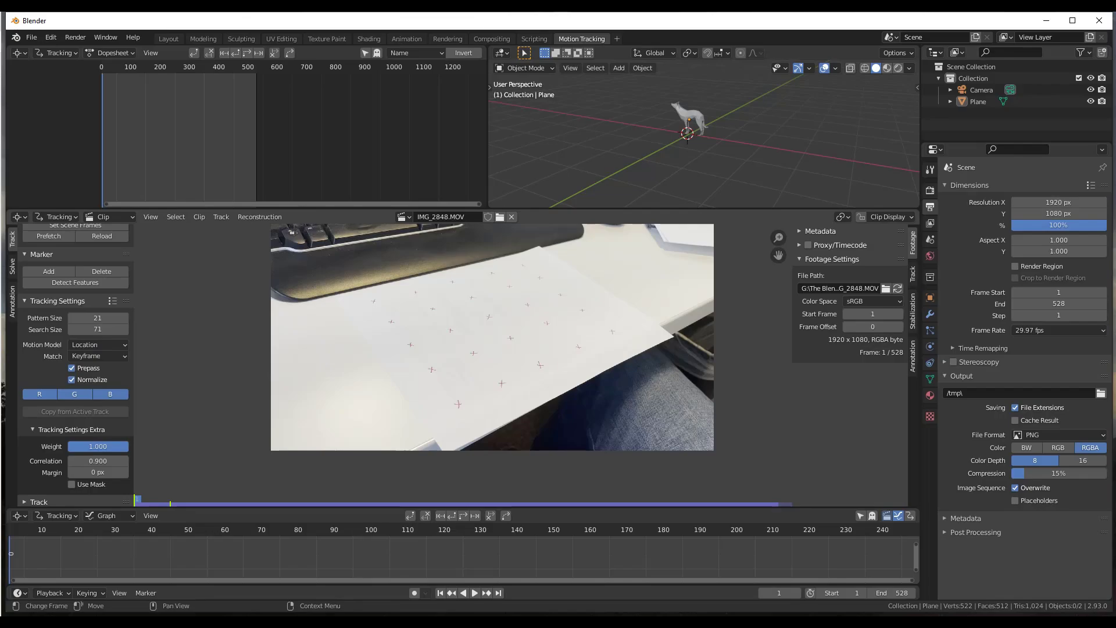
{"action": "key", "text": "alt+Tab"}
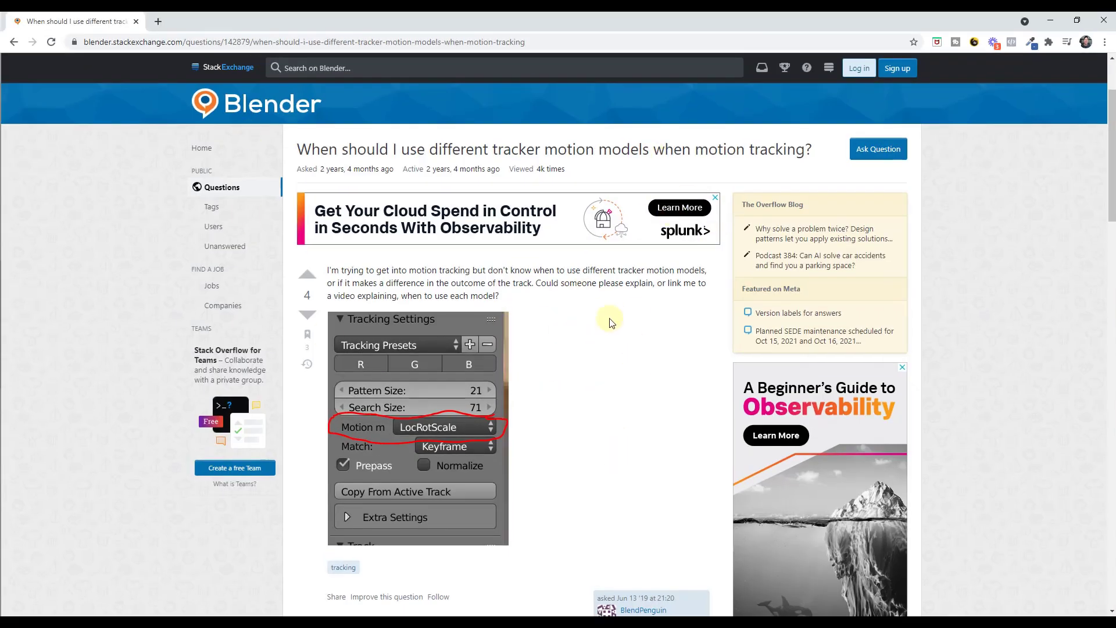
{"action": "scroll", "coordinate": [665, 302], "scroll_direction": "down", "scroll_amount": 8}
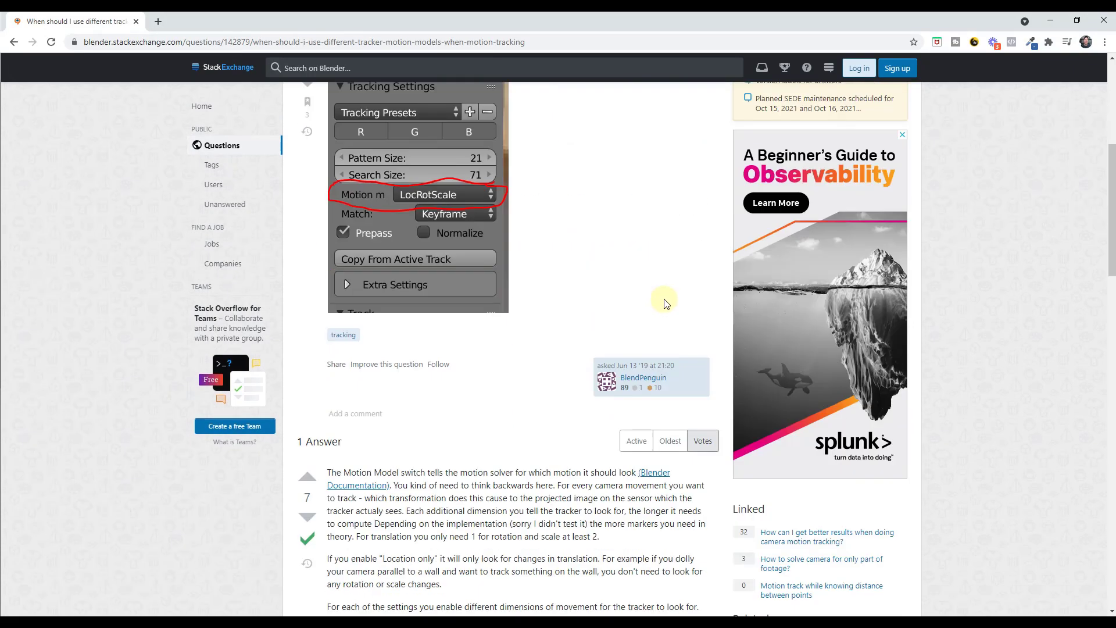
{"action": "scroll", "coordinate": [601, 284], "scroll_direction": "down", "scroll_amount": 2}
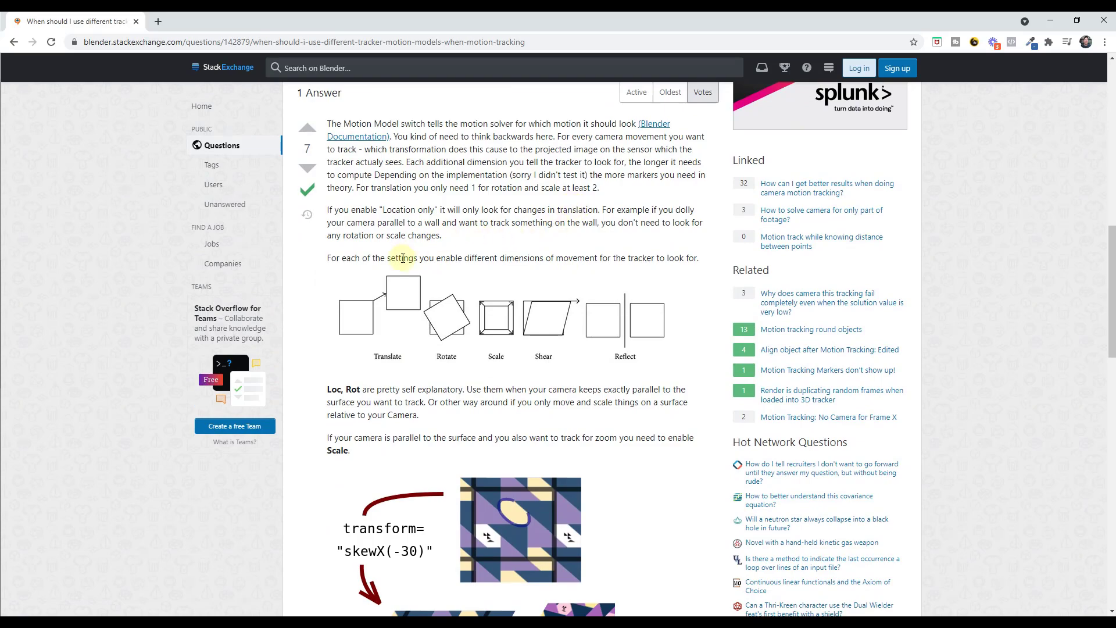
{"action": "scroll", "coordinate": [461, 267], "scroll_direction": "down", "scroll_amount": 4}
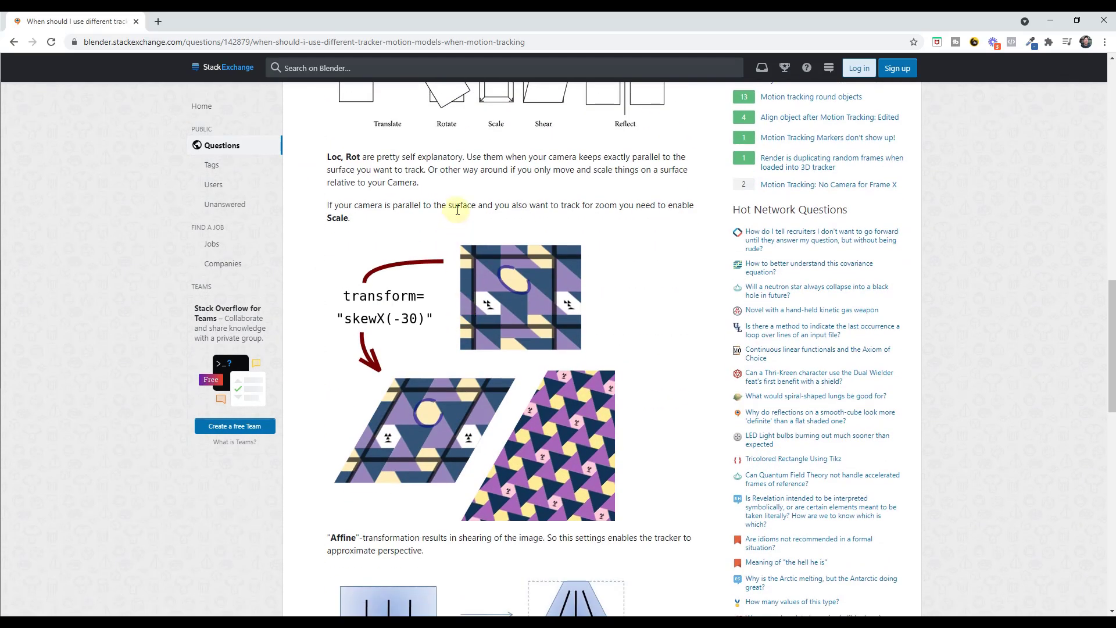
{"action": "scroll", "coordinate": [457, 218], "scroll_direction": "down", "scroll_amount": 5}
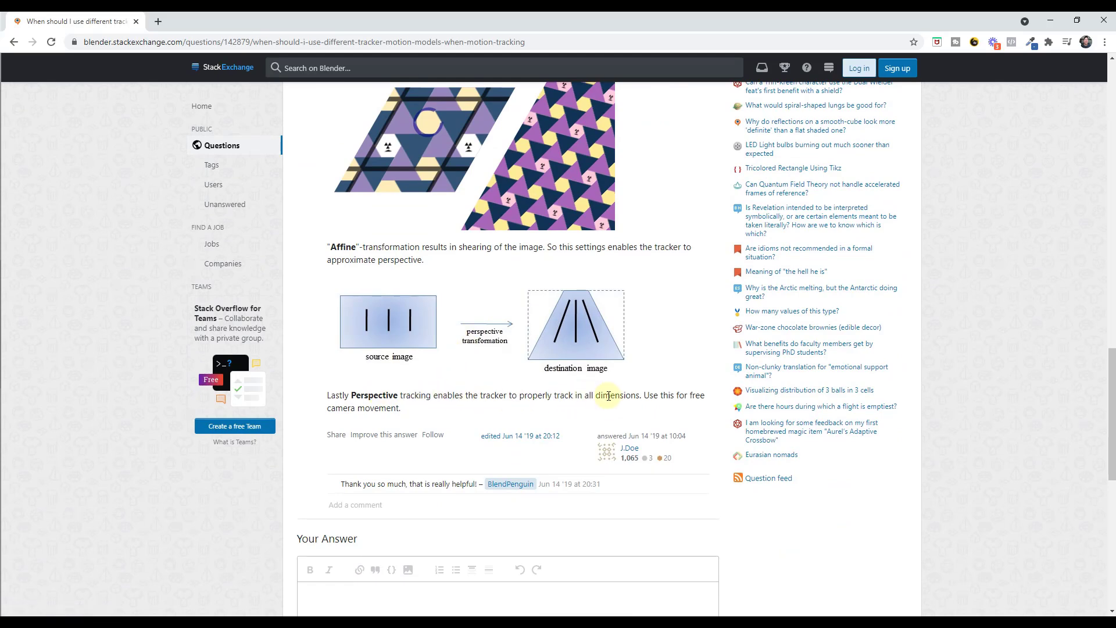
- Switch back to Blender and set the tracking motion model to Perspective
{"action": "key", "text": "alt+Tab"}
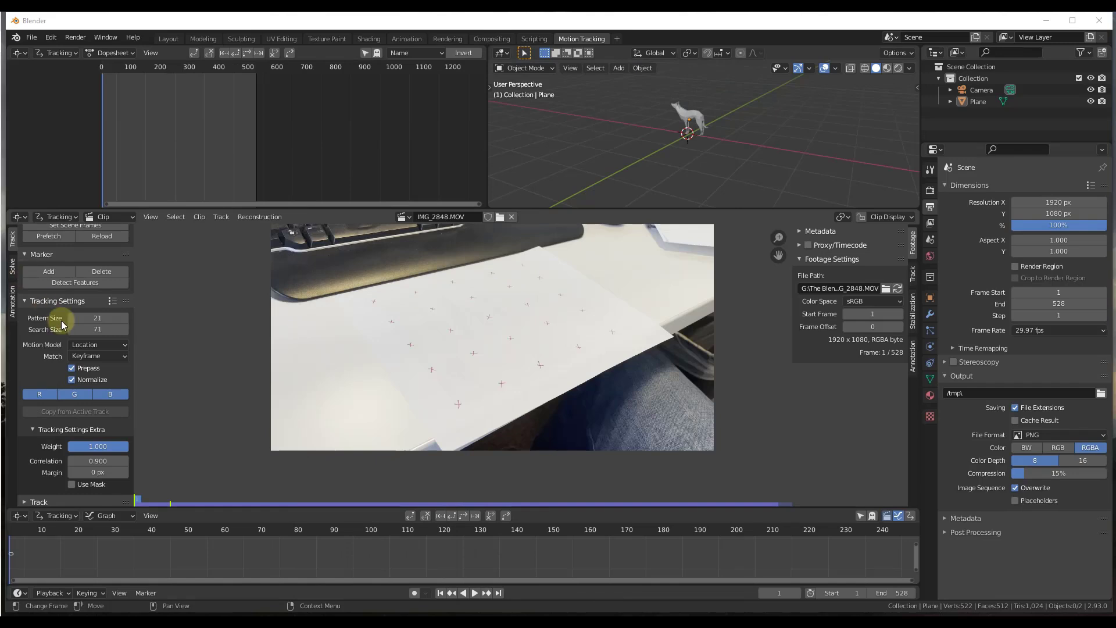
{"action": "left_click", "coordinate": [100, 344]}
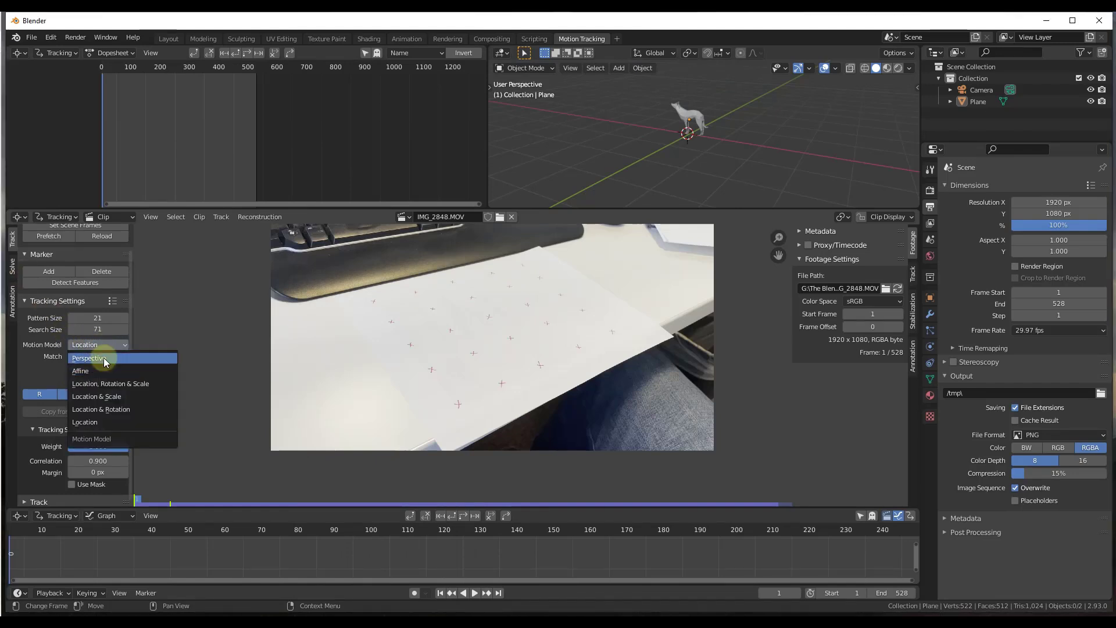
{"action": "left_click", "coordinate": [101, 358]}
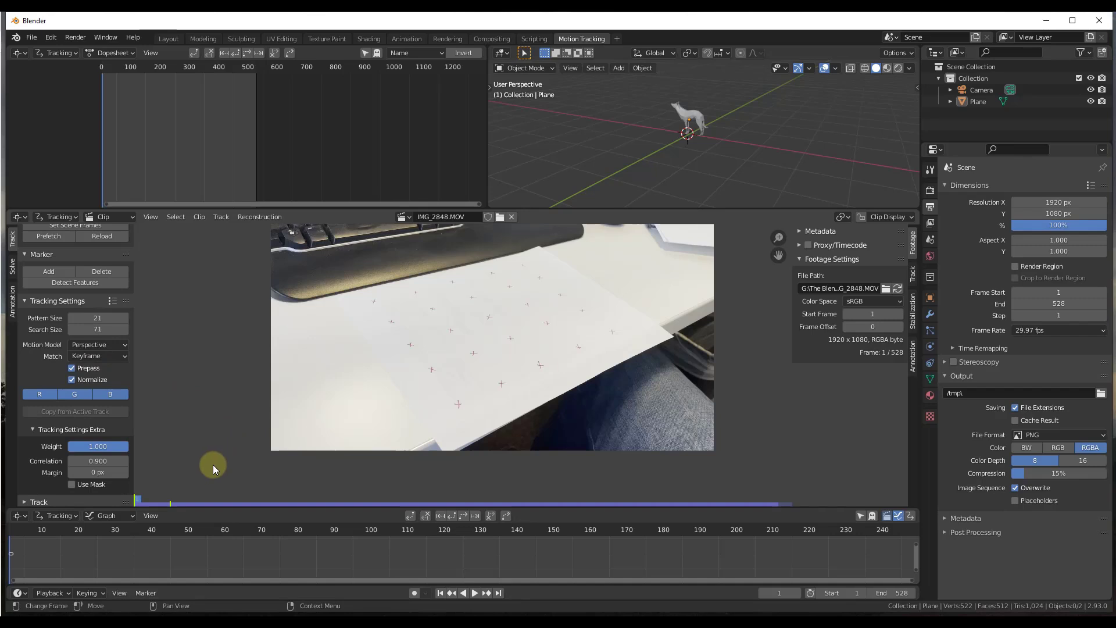
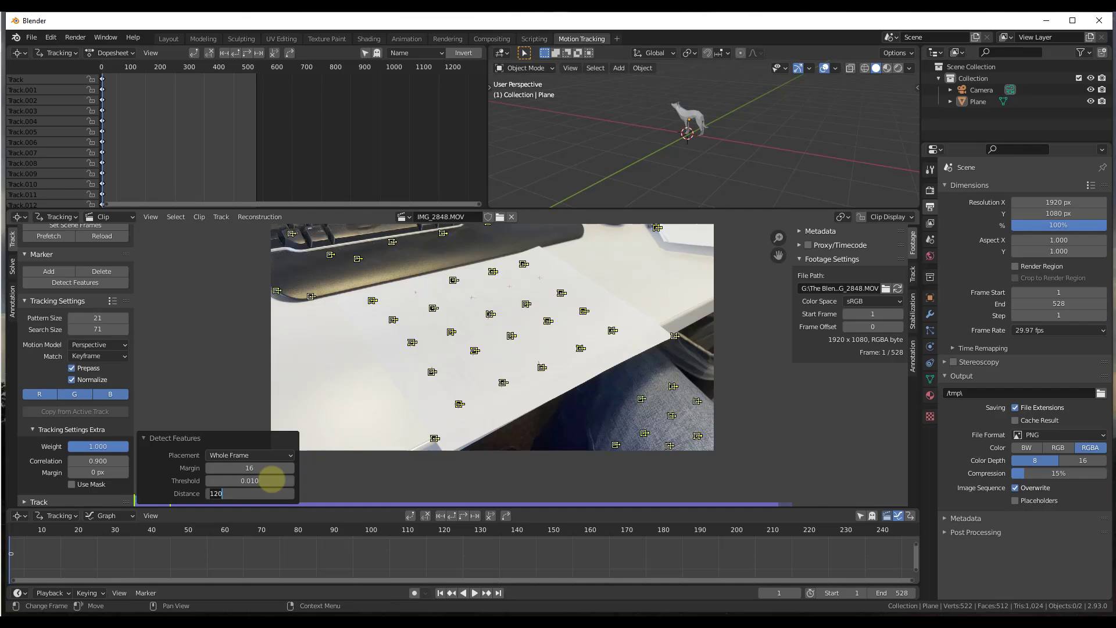
- Detect features across the whole frame with a distance of 60, and track the resulting markers forward through the clip
{"action": "key", "text": "Tab"}
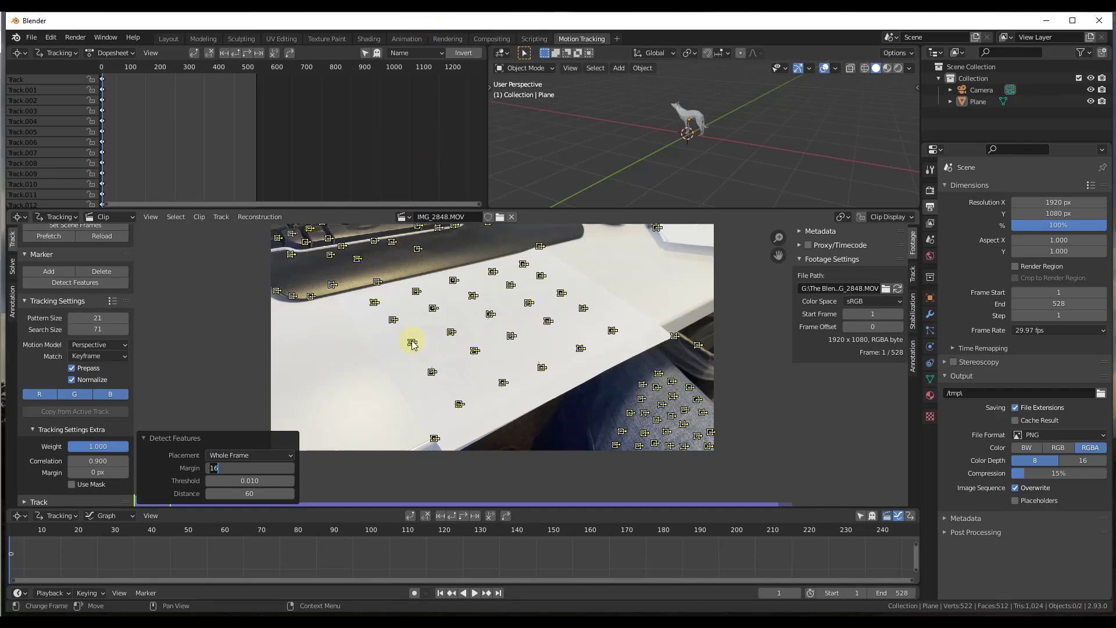
{"action": "key", "text": "ctrl+t"}
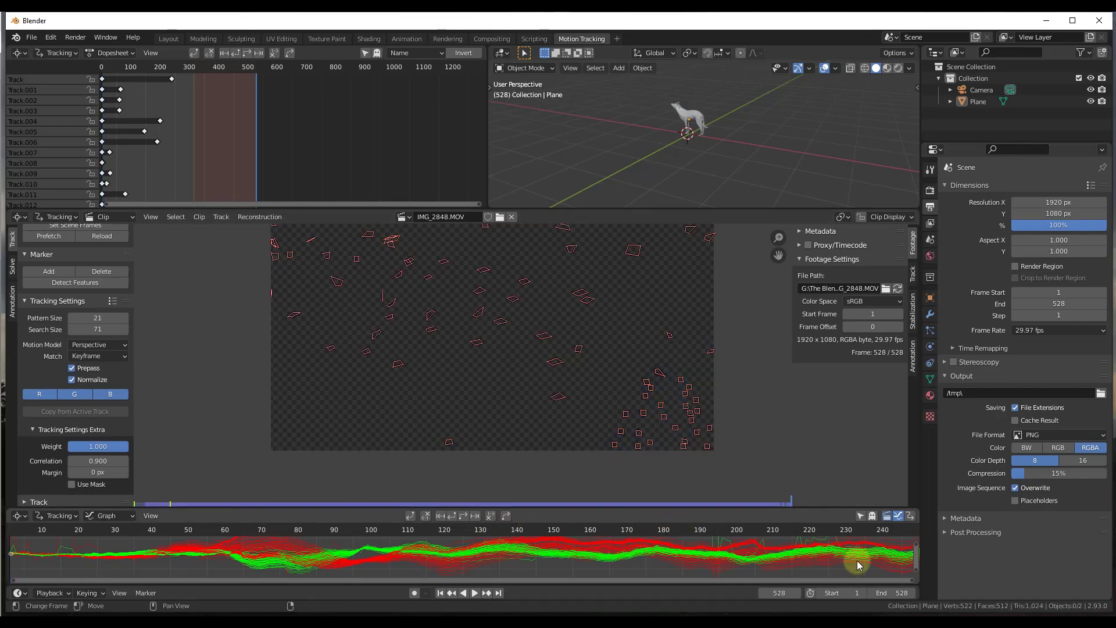
- Examine how closely the tracked markers follow the paper's crosses at frames 100 and 65
{"action": "left_click_drag", "start_coordinate": [526, 581], "coordinate": [379, 579]}
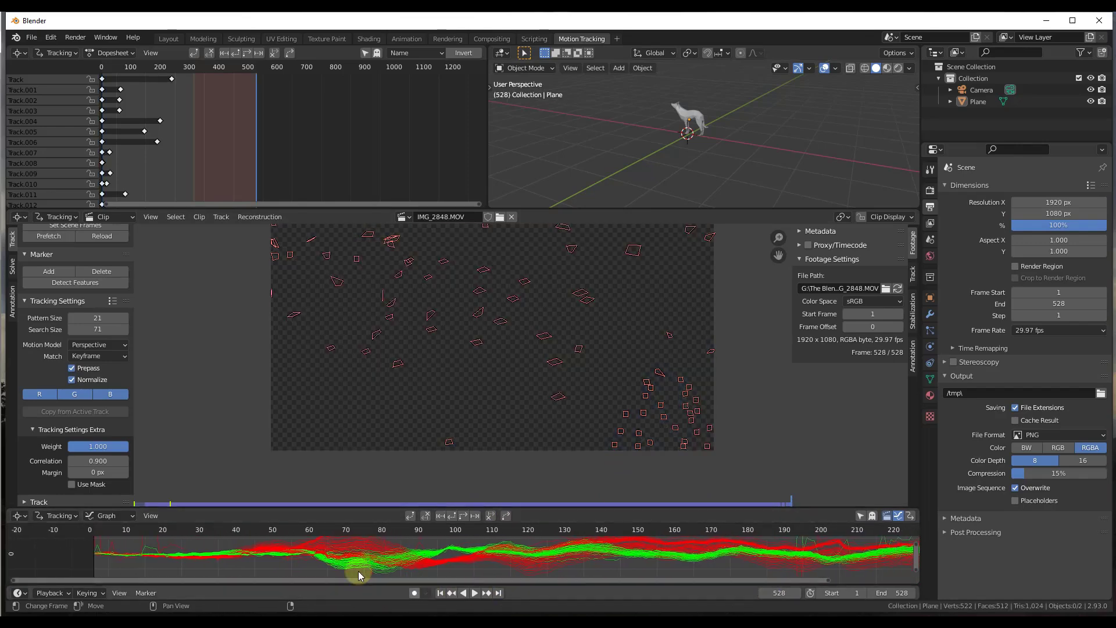
{"action": "left_click_drag", "start_coordinate": [276, 530], "coordinate": [455, 537]}
{"action": "scroll", "coordinate": [401, 344], "scroll_direction": "up", "scroll_amount": 8}
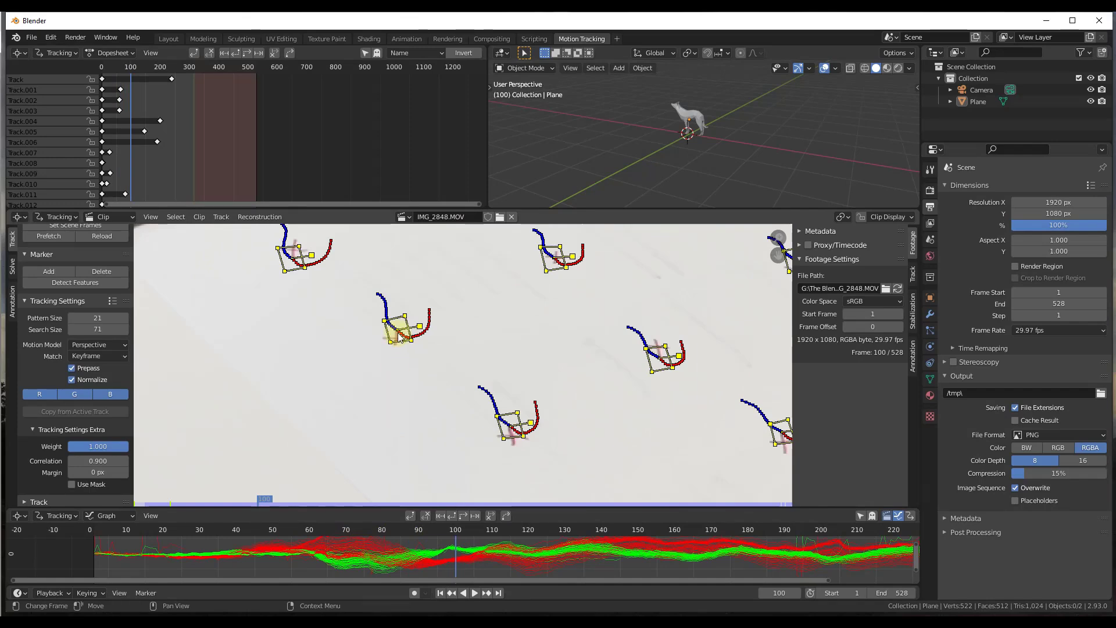
{"action": "left_click_drag", "start_coordinate": [453, 530], "coordinate": [329, 539]}
{"action": "scroll", "coordinate": [378, 545], "scroll_direction": "down", "scroll_amount": 5}
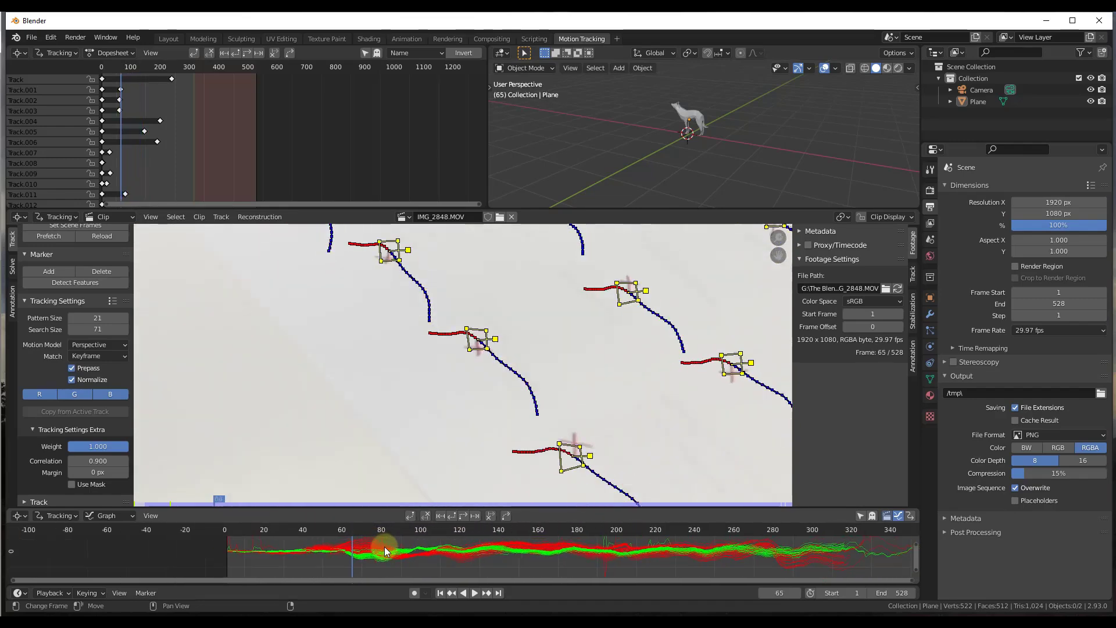
- Enlarge the tracking graph area and select the outlying track curve that spikes around frame 16
{"action": "left_click_drag", "start_coordinate": [416, 507], "coordinate": [384, 445]}
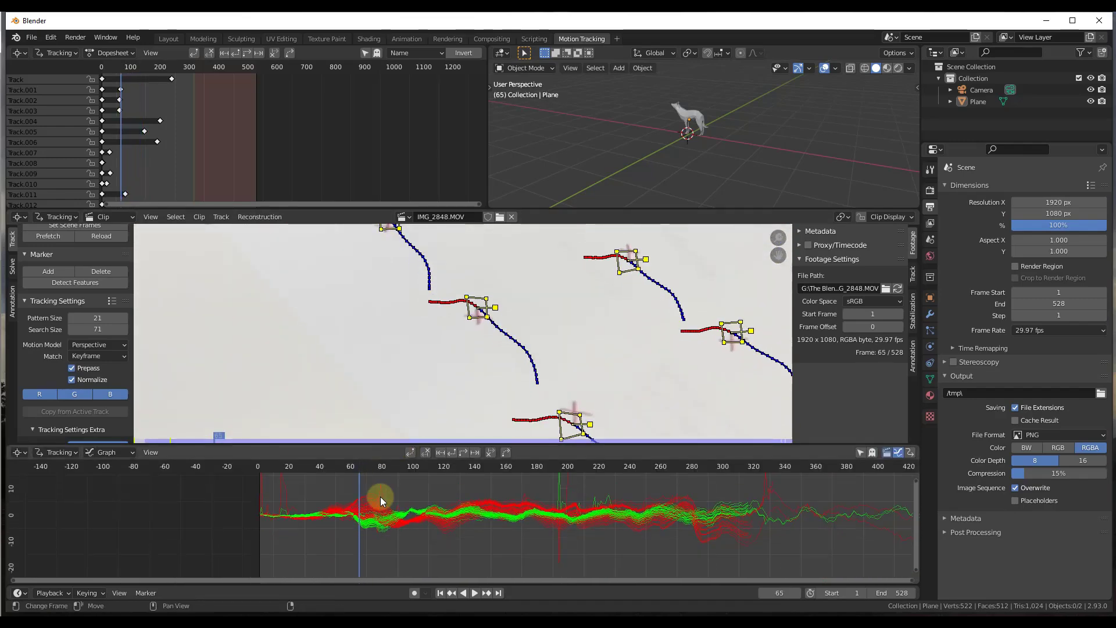
{"action": "middle_click_drag", "start_coordinate": [397, 514], "coordinate": [426, 538], "text": "ctrl"}
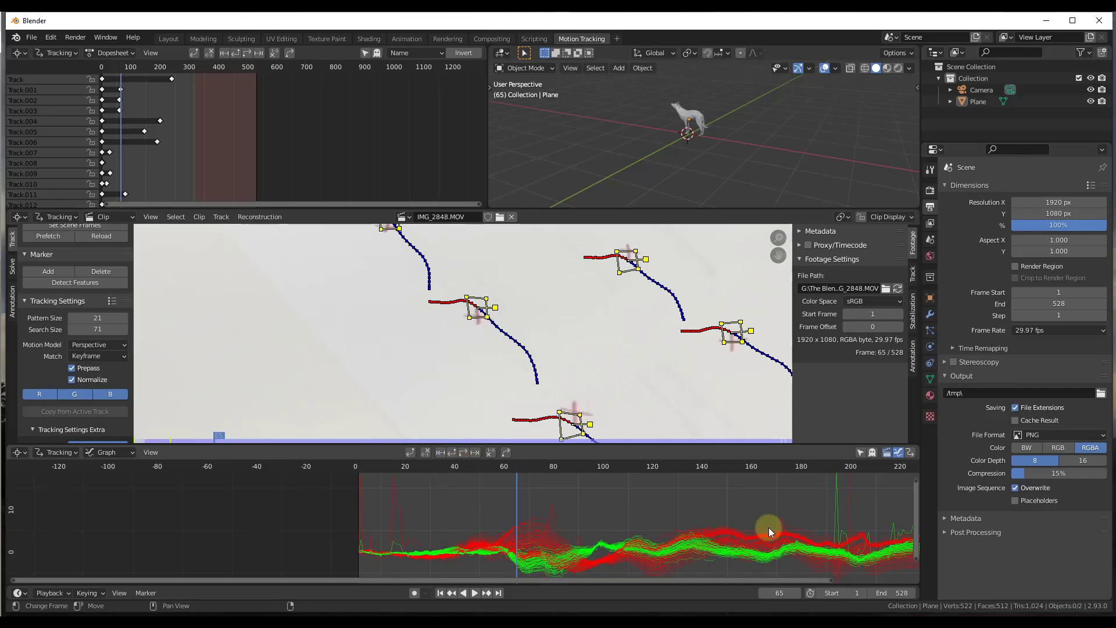
{"action": "left_click_drag", "start_coordinate": [400, 467], "coordinate": [398, 473]}
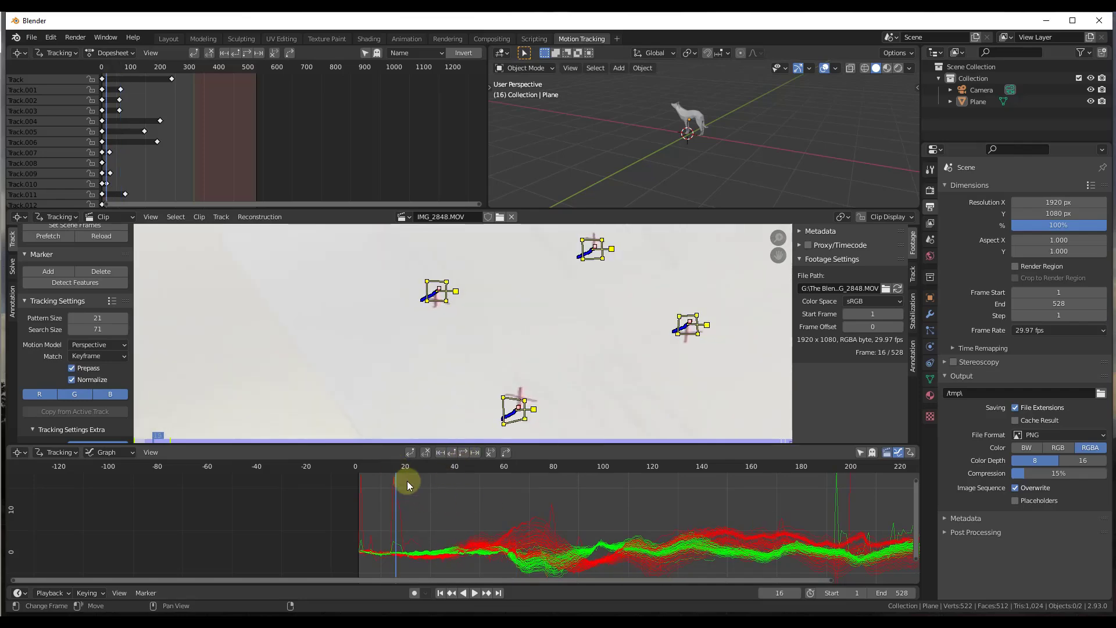
{"action": "middle_click_drag", "start_coordinate": [399, 474], "coordinate": [407, 507], "text": "ctrl"}
{"action": "scroll", "coordinate": [405, 507], "scroll_direction": "down", "scroll_amount": 1}
{"action": "left_click", "coordinate": [400, 506]}
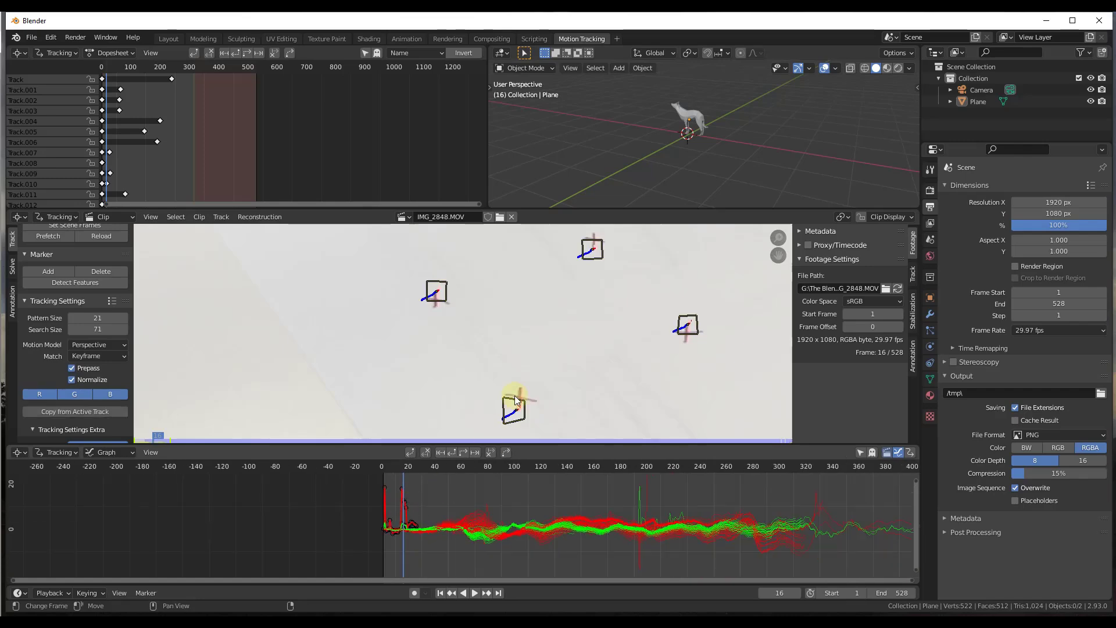
- Inspect the selected marker on the keyboard's front edge in the footage between frames 13 and 16
{"action": "scroll", "coordinate": [520, 332], "scroll_direction": "down", "scroll_amount": 3}
{"action": "scroll", "coordinate": [520, 333], "scroll_direction": "down", "scroll_amount": 3}
{"action": "scroll", "coordinate": [530, 250], "scroll_direction": "up", "scroll_amount": 3}
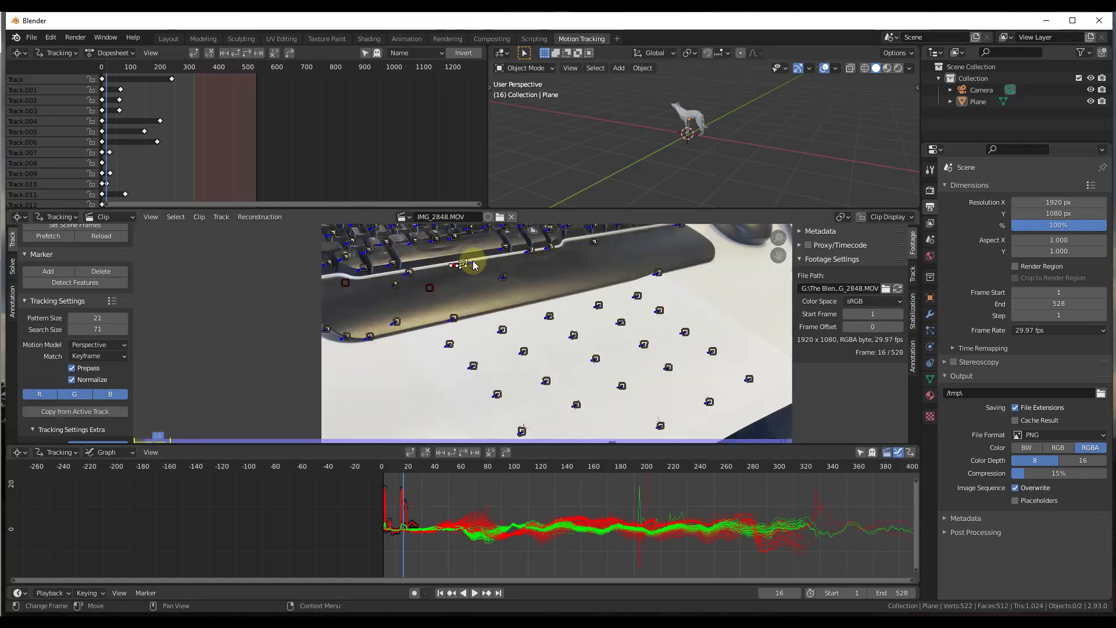
{"action": "scroll", "coordinate": [473, 256], "scroll_direction": "up", "scroll_amount": 3}
{"action": "scroll", "coordinate": [424, 491], "scroll_direction": "down", "scroll_amount": 1}
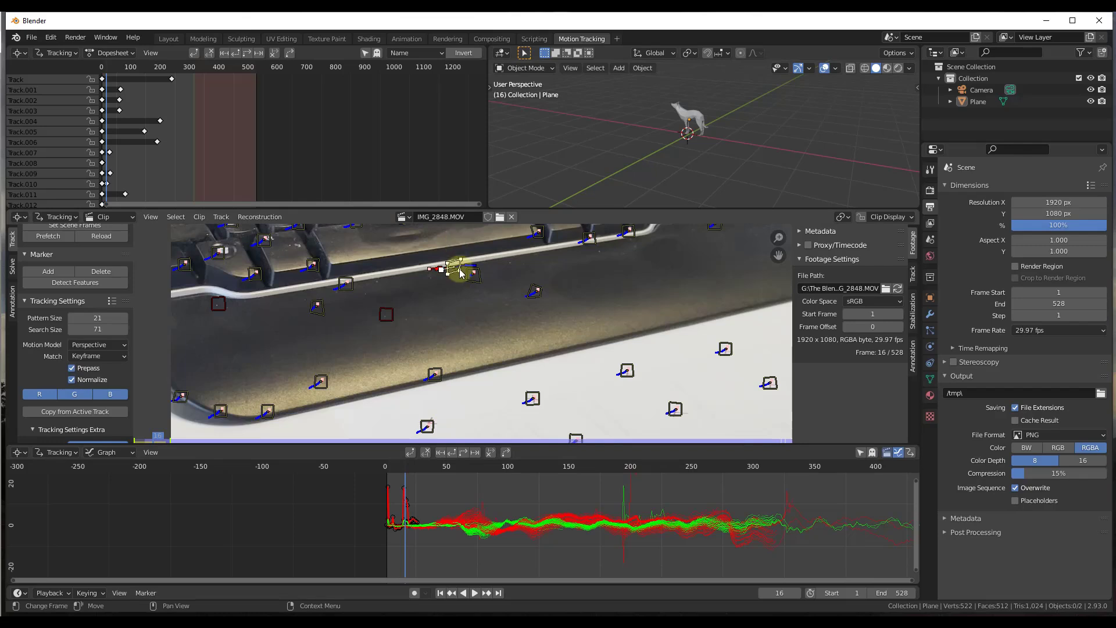
{"action": "mouse_move", "coordinate": [398, 464]}
{"action": "left_mouse_down"}
{"action": "mouse_move", "coordinate": [386, 466]}
{"action": "mouse_move", "coordinate": [443, 471]}
{"action": "mouse_move", "coordinate": [382, 469]}
{"action": "mouse_move", "coordinate": [410, 469]}
{"action": "mouse_move", "coordinate": [400, 469]}
{"action": "left_mouse_up"}
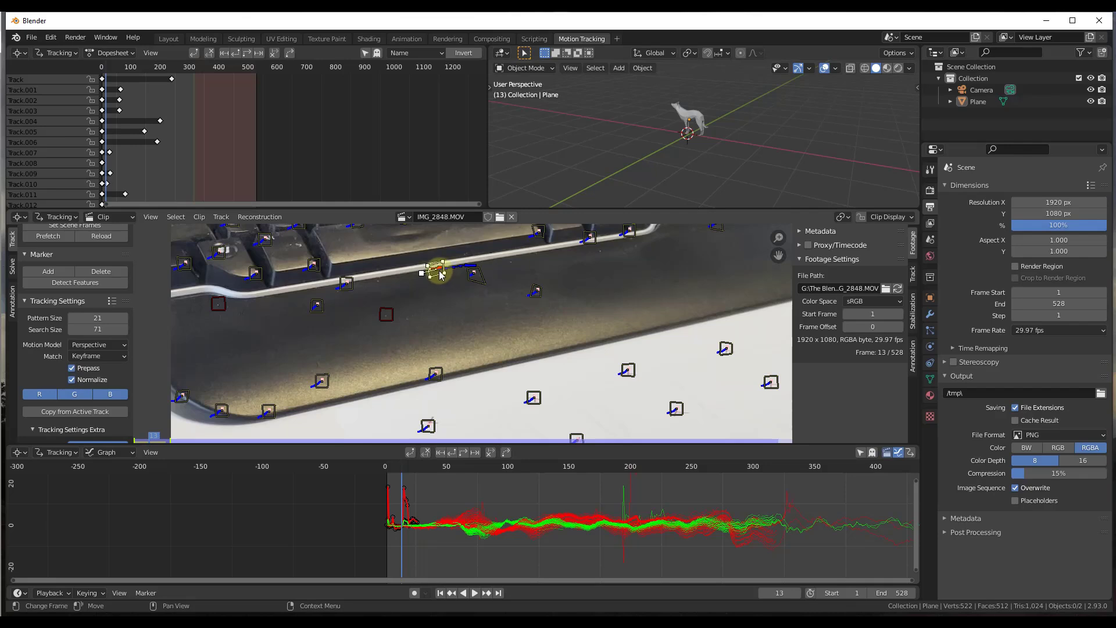
{"action": "mouse_move", "coordinate": [407, 470]}
{"action": "left_mouse_down"}
{"action": "mouse_move", "coordinate": [420, 467]}
{"action": "mouse_move", "coordinate": [379, 477]}
{"action": "mouse_move", "coordinate": [418, 479]}
{"action": "mouse_move", "coordinate": [404, 487]}
{"action": "left_mouse_up"}
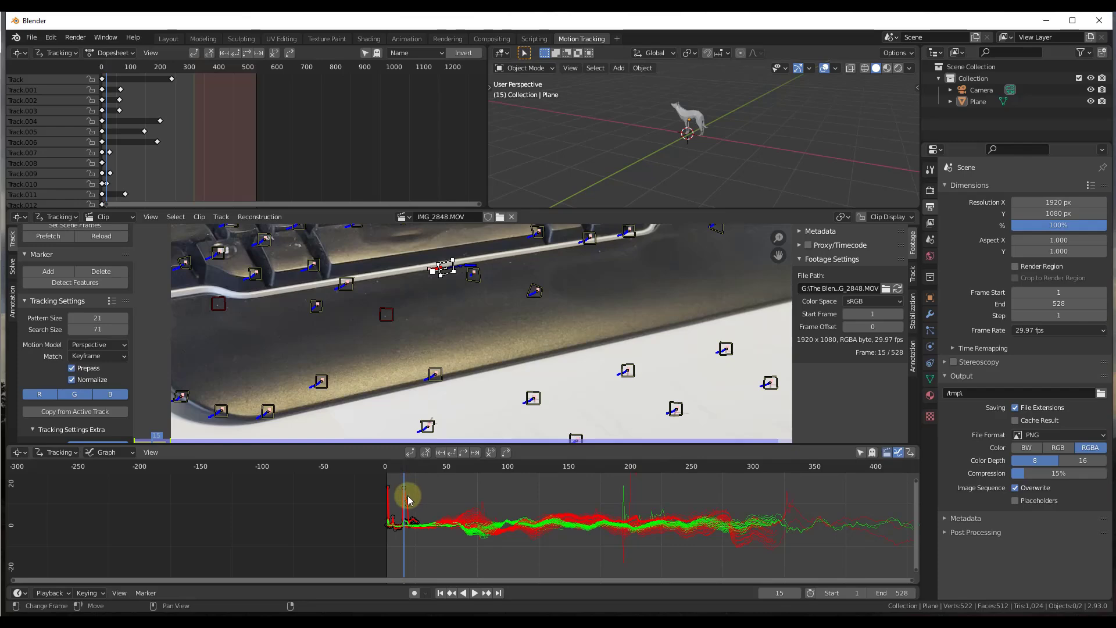
- Delete the outlying track on the keyboard's front edge
{"action": "scroll", "coordinate": [410, 500], "scroll_direction": "up", "scroll_amount": 5}
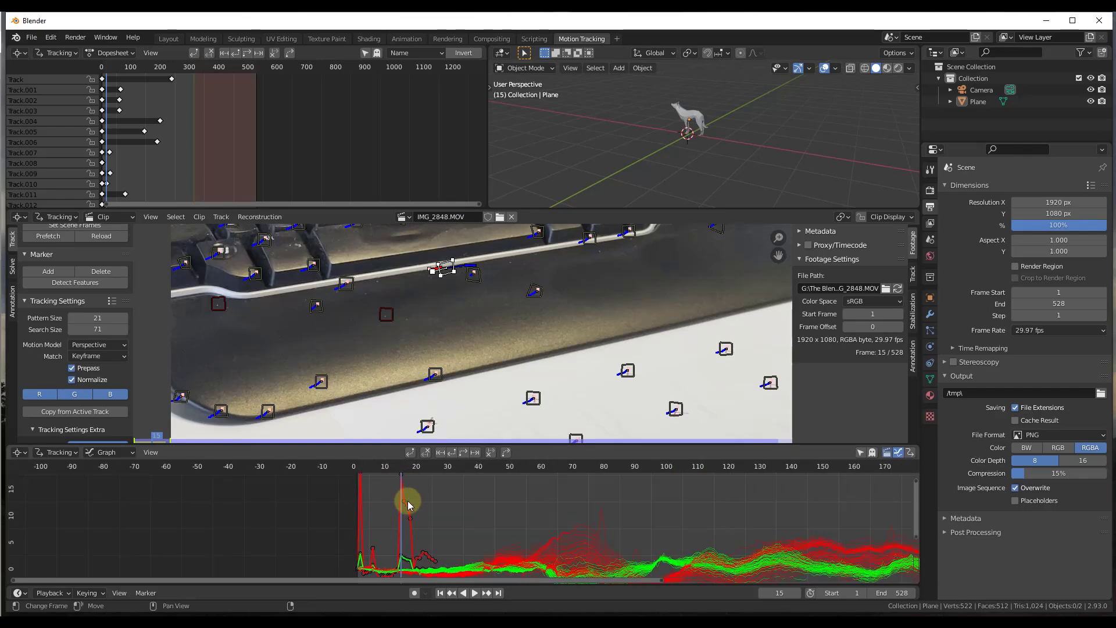
{"action": "left_click", "coordinate": [409, 509]}
{"action": "key", "text": "x"}
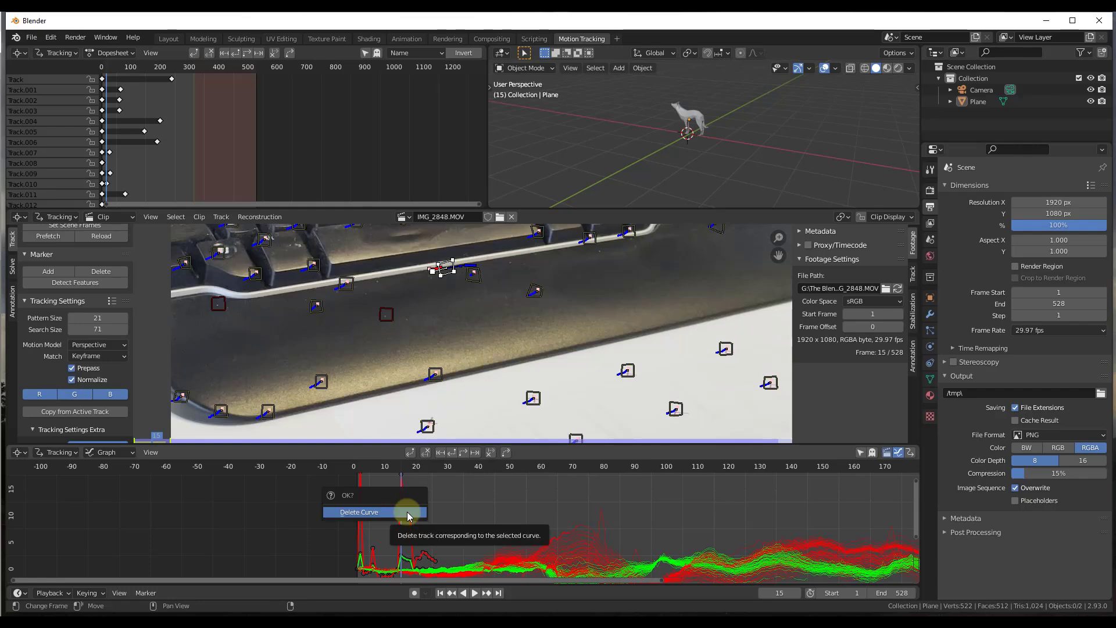
{"action": "key", "text": "x"}
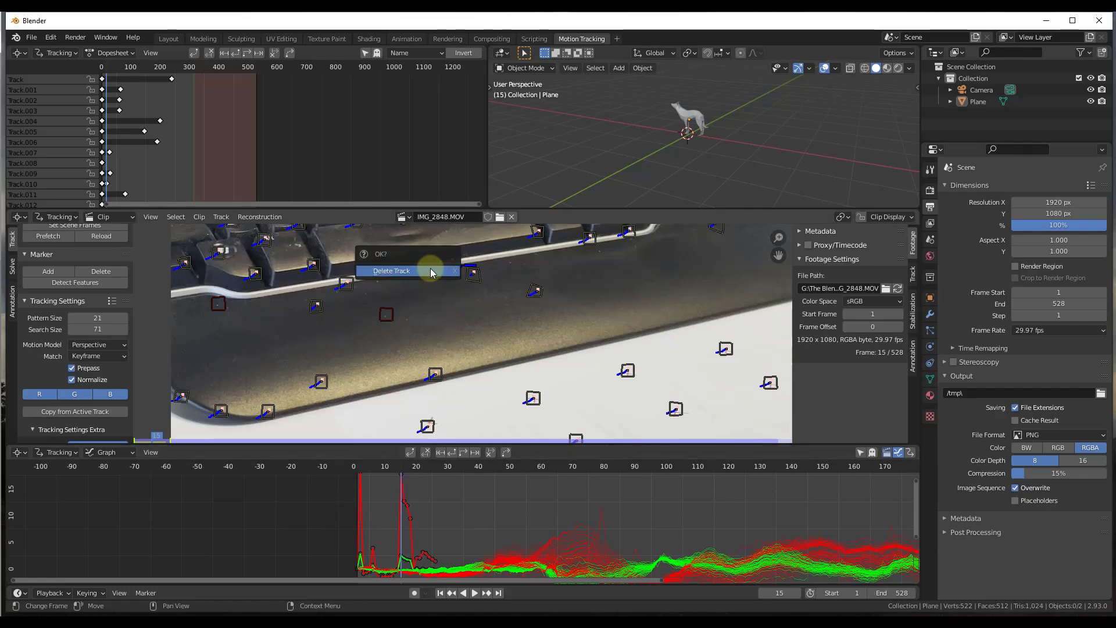
{"action": "left_click", "coordinate": [430, 269]}
- Delete the outlying track at the paper's corner whose curve spikes around frame 80
{"action": "scroll", "coordinate": [494, 512], "scroll_direction": "down", "scroll_amount": 2}
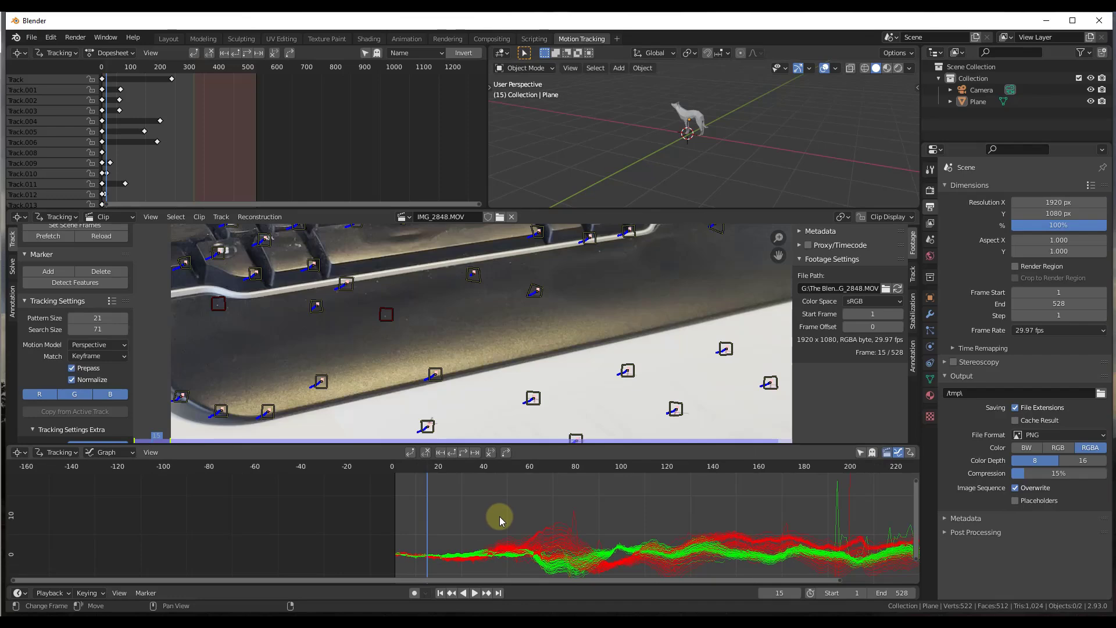
{"action": "scroll", "coordinate": [418, 536], "scroll_direction": "up", "scroll_amount": 2}
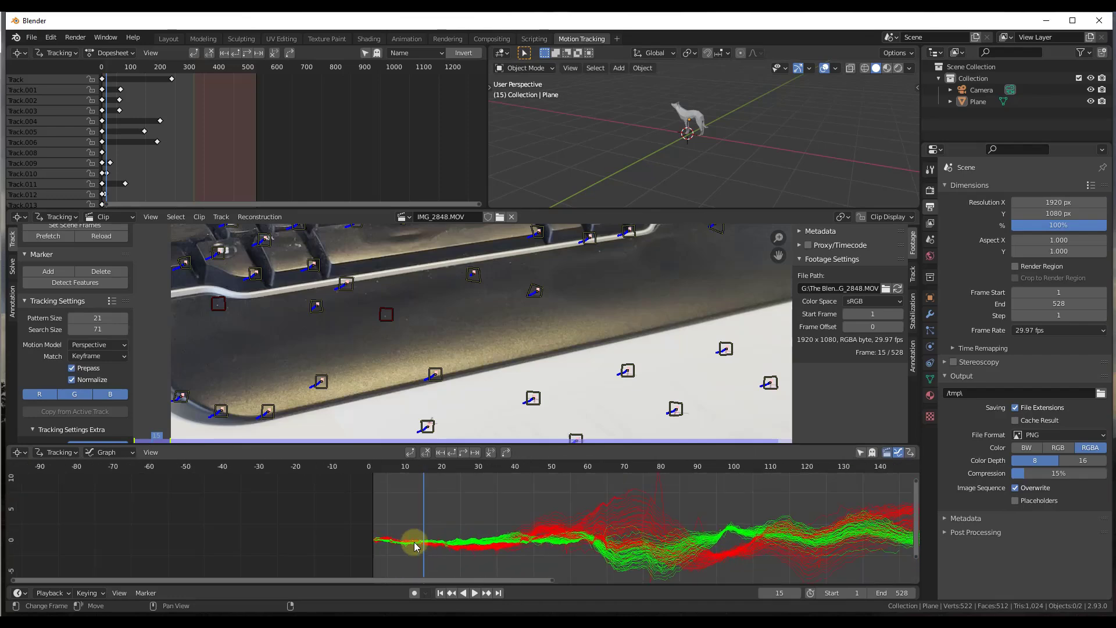
{"action": "middle_click_drag", "start_coordinate": [562, 525], "coordinate": [543, 518]}
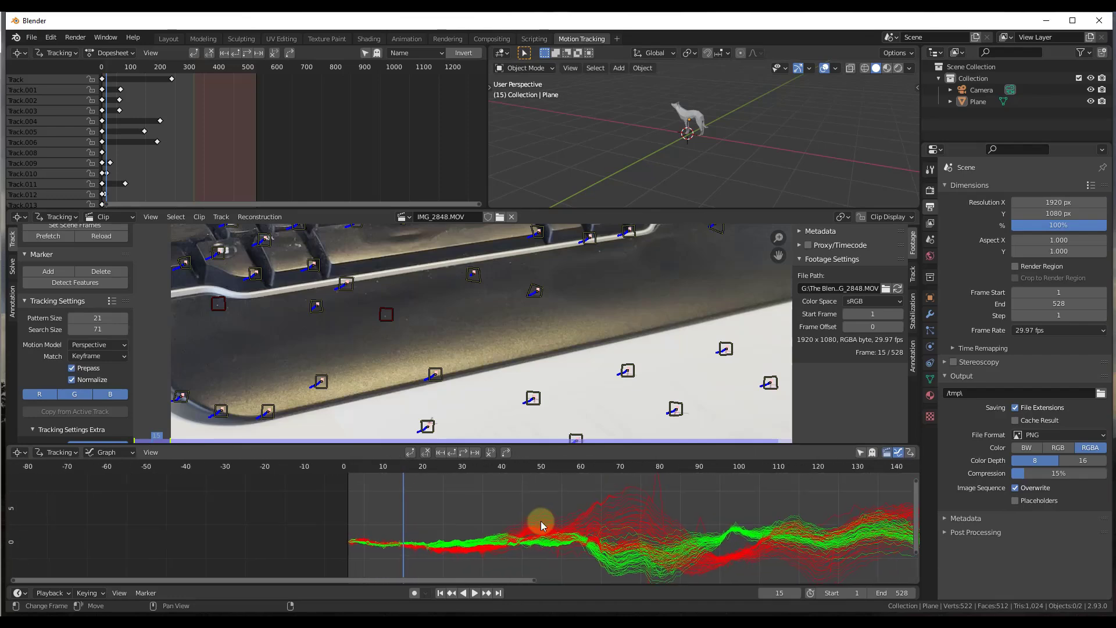
{"action": "left_click_drag", "start_coordinate": [498, 463], "coordinate": [547, 494]}
{"action": "middle_click_drag", "start_coordinate": [547, 494], "coordinate": [489, 496]}
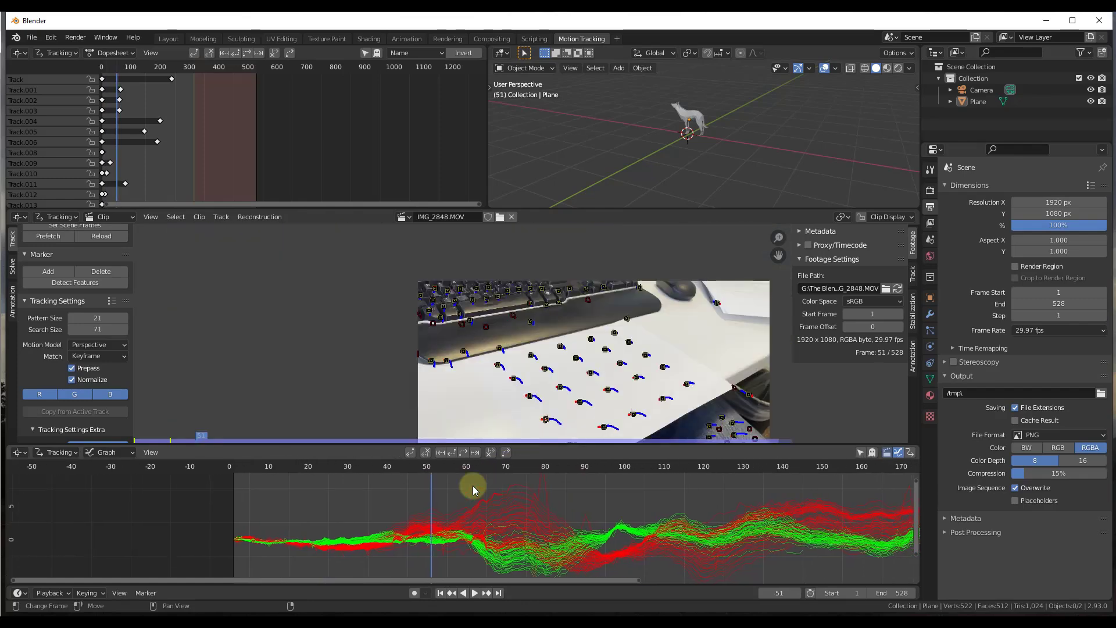
{"action": "left_click_drag", "start_coordinate": [437, 468], "coordinate": [535, 488]}
{"action": "left_click", "coordinate": [548, 490]}
{"action": "scroll", "coordinate": [749, 388], "scroll_direction": "up", "scroll_amount": 6}
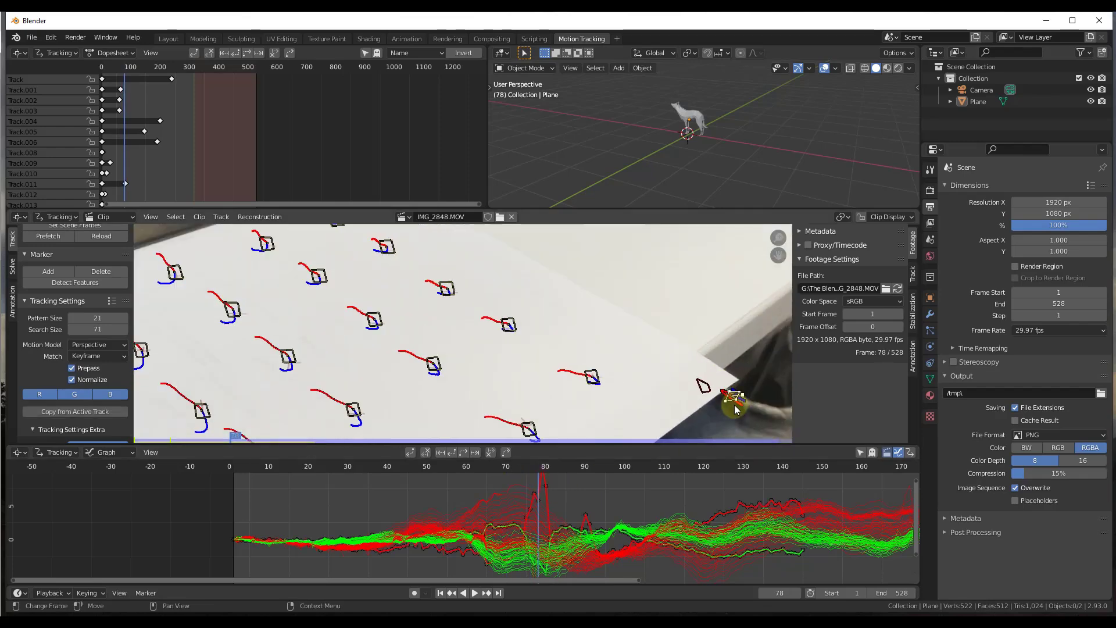
{"action": "left_click_drag", "start_coordinate": [531, 468], "coordinate": [548, 487]}
{"action": "scroll", "coordinate": [531, 361], "scroll_direction": "down", "scroll_amount": 4}
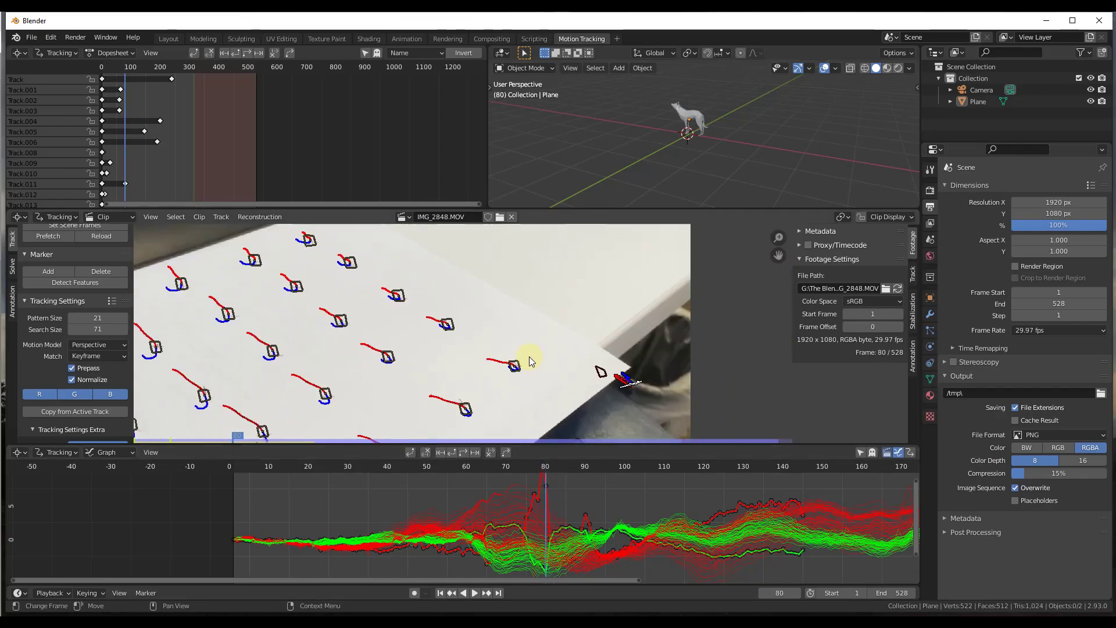
{"action": "key", "text": "x"}
{"action": "left_click", "coordinate": [553, 498]}
- Delete the outlying track on the keyboard's front edge whose curve spikes just after frame 193
{"action": "middle_click_drag", "start_coordinate": [592, 513], "coordinate": [485, 521]}
{"action": "left_click_drag", "start_coordinate": [474, 473], "coordinate": [515, 466]}
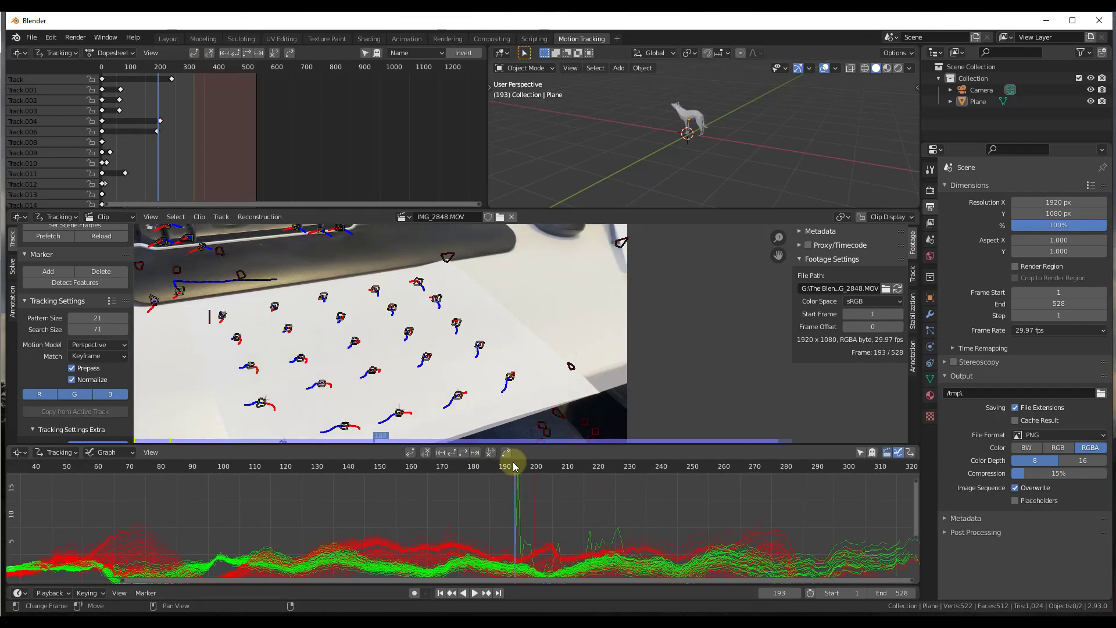
{"action": "left_click", "coordinate": [520, 497]}
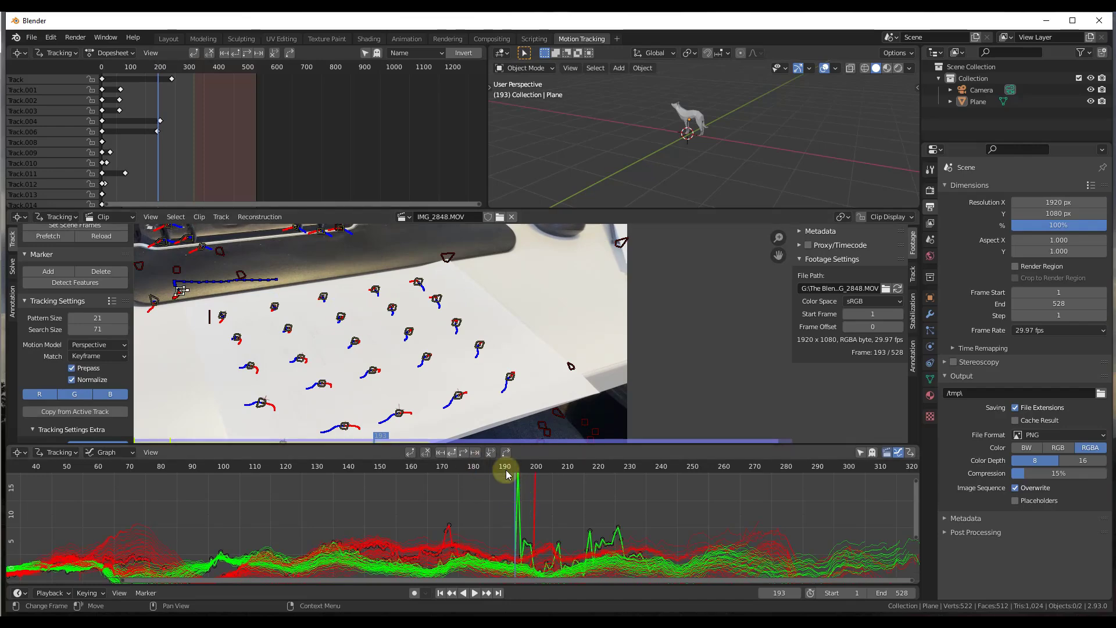
{"action": "scroll", "coordinate": [529, 522], "scroll_direction": "down", "scroll_amount": 6}
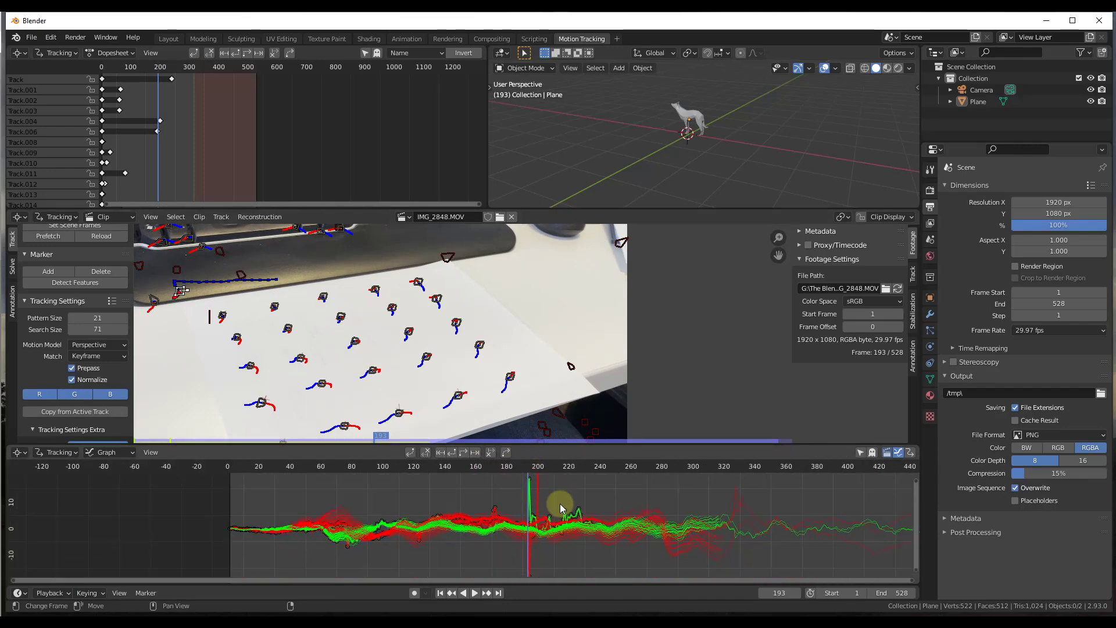
{"action": "scroll", "coordinate": [549, 508], "scroll_direction": "down", "scroll_amount": 1}
{"action": "middle_click_drag", "start_coordinate": [548, 506], "coordinate": [506, 509]}
{"action": "scroll", "coordinate": [506, 508], "scroll_direction": "up", "scroll_amount": 1}
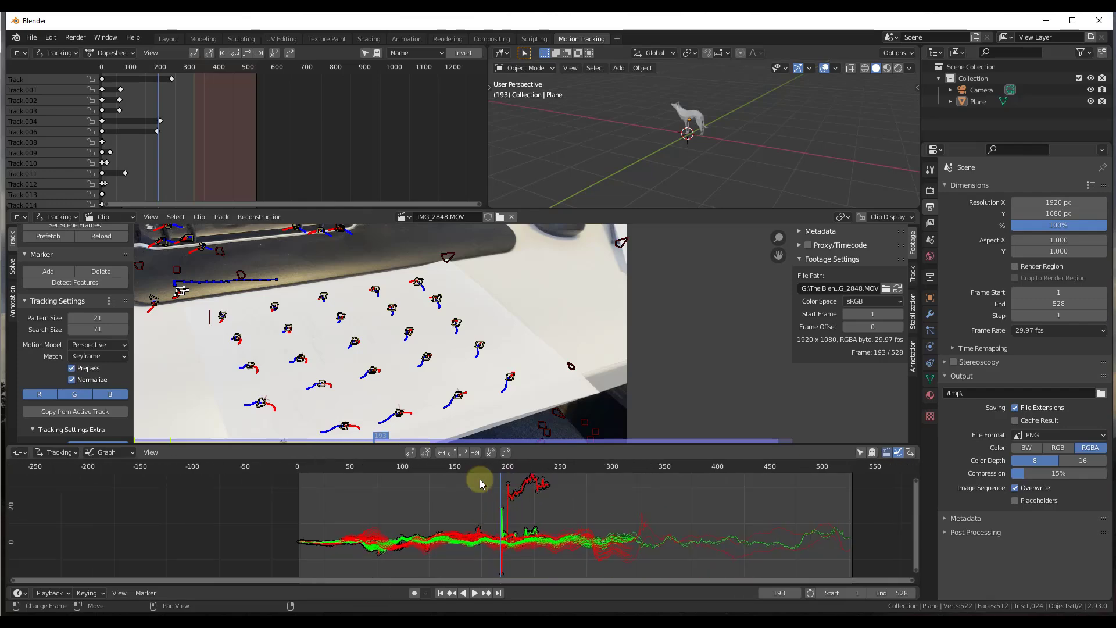
{"action": "mouse_move", "coordinate": [498, 471]}
{"action": "left_mouse_down"}
{"action": "mouse_move", "coordinate": [533, 469]}
{"action": "mouse_move", "coordinate": [506, 470]}
{"action": "left_mouse_up"}
{"action": "key", "text": "x"}
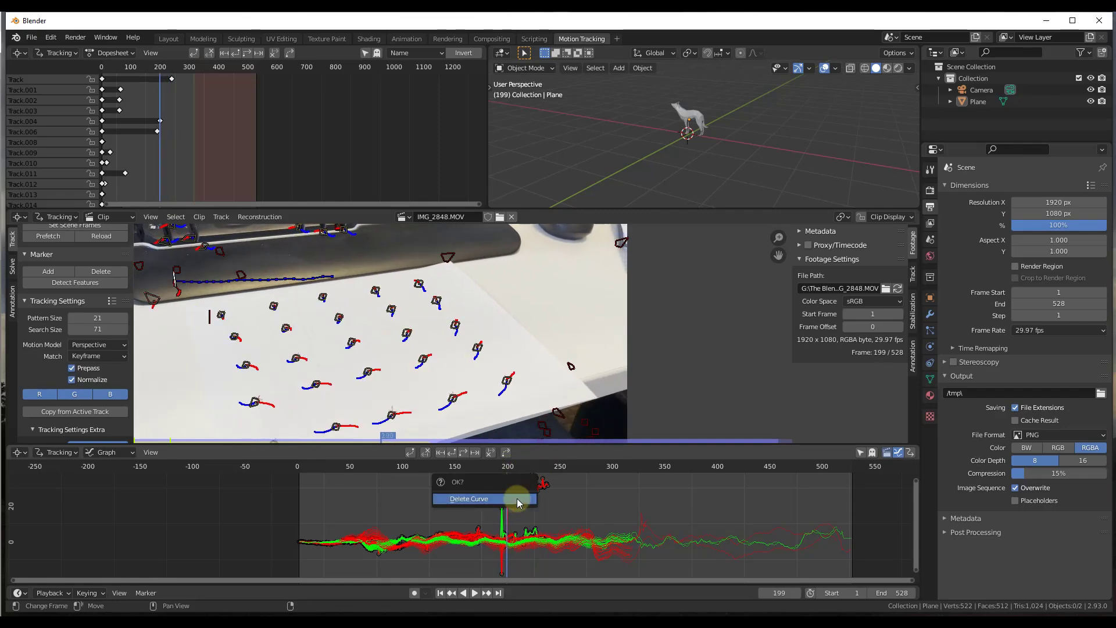
{"action": "left_click", "coordinate": [511, 499]}
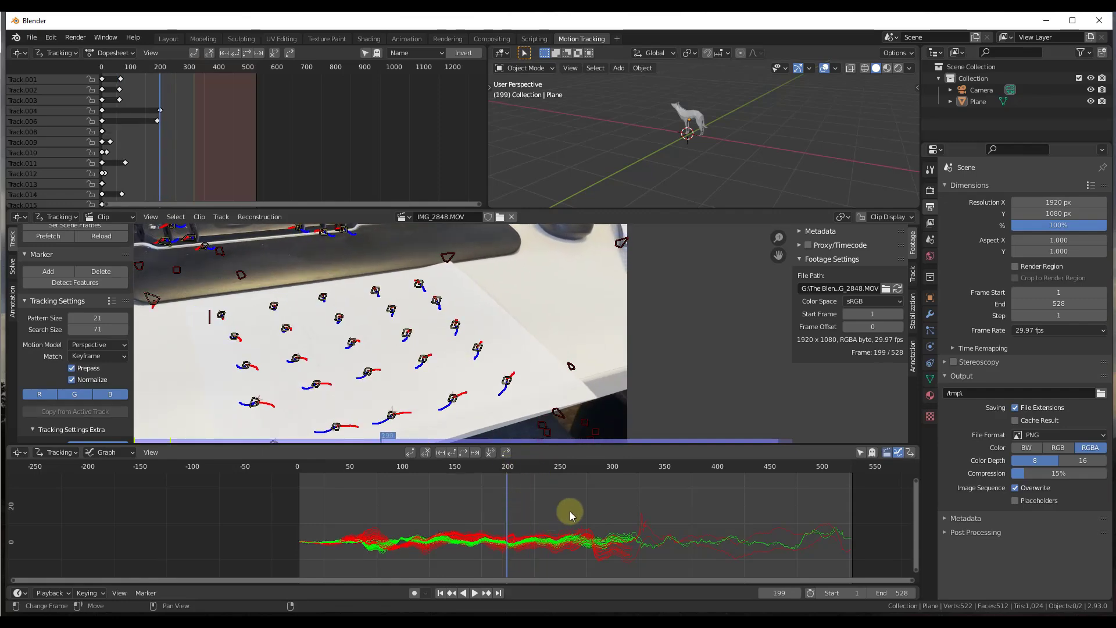
- Examine how the tracked markers follow the paper's crosses at frames 256, 178 and 239 and towards the footage's end
{"action": "left_click_drag", "start_coordinate": [503, 464], "coordinate": [567, 477]}
{"action": "scroll", "coordinate": [401, 354], "scroll_direction": "down", "scroll_amount": 2}
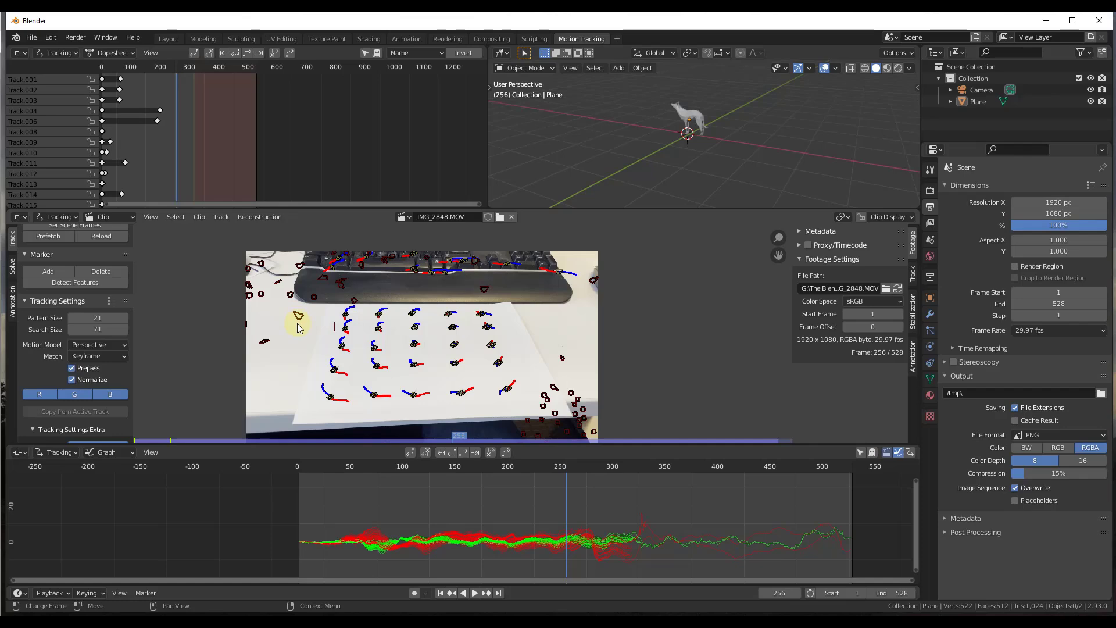
{"action": "left_click_drag", "start_coordinate": [343, 466], "coordinate": [485, 473]}
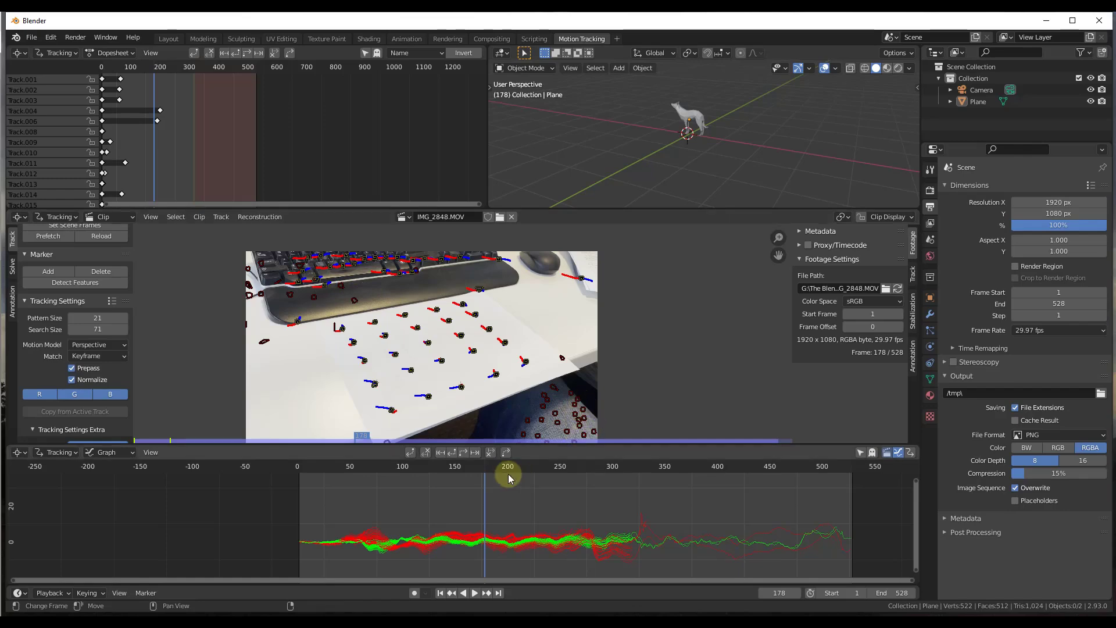
{"action": "left_click_drag", "start_coordinate": [488, 465], "coordinate": [548, 508]}
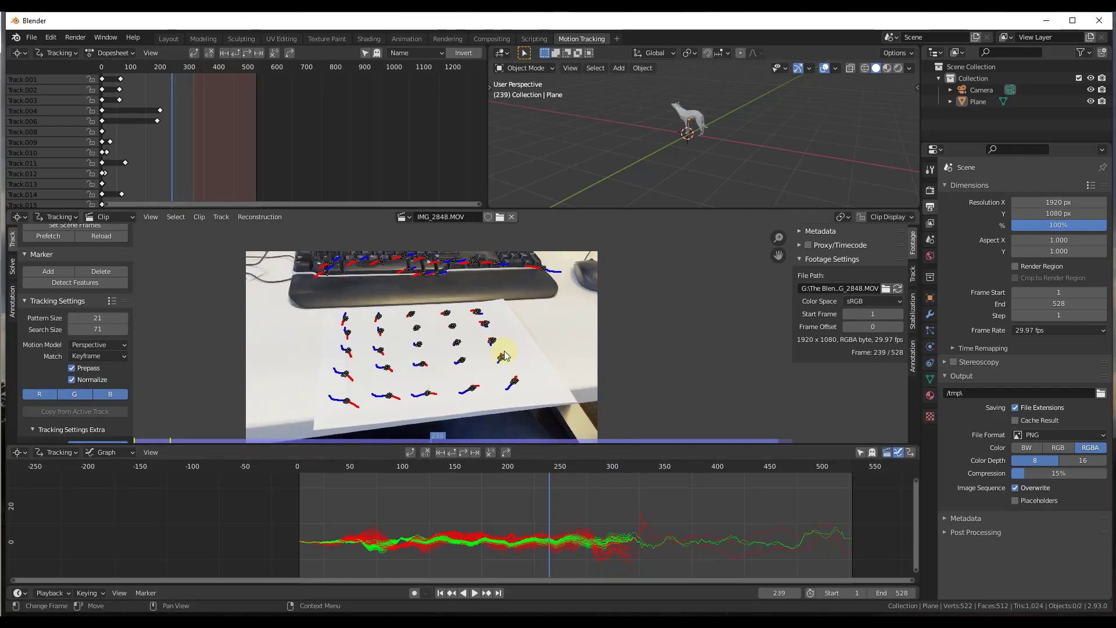
{"action": "left_click_drag", "start_coordinate": [549, 466], "coordinate": [837, 505]}
- Detect new features at frame 309 and track them forward to the end of the footage
{"action": "left_click_drag", "start_coordinate": [699, 511], "coordinate": [622, 512]}
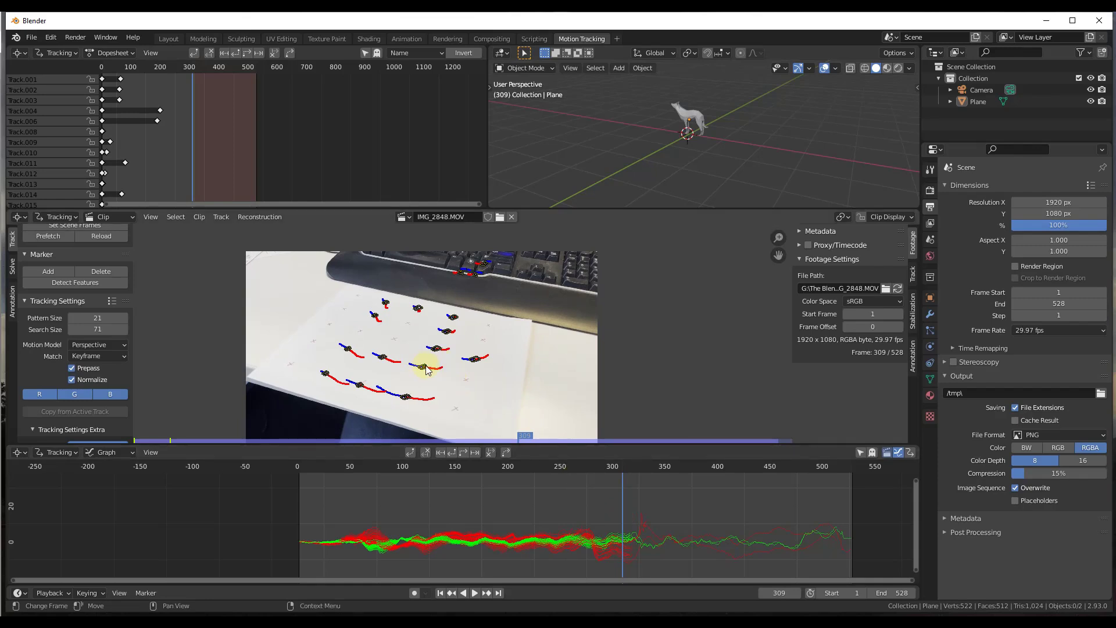
{"action": "scroll", "coordinate": [424, 369], "scroll_direction": "up", "scroll_amount": 1}
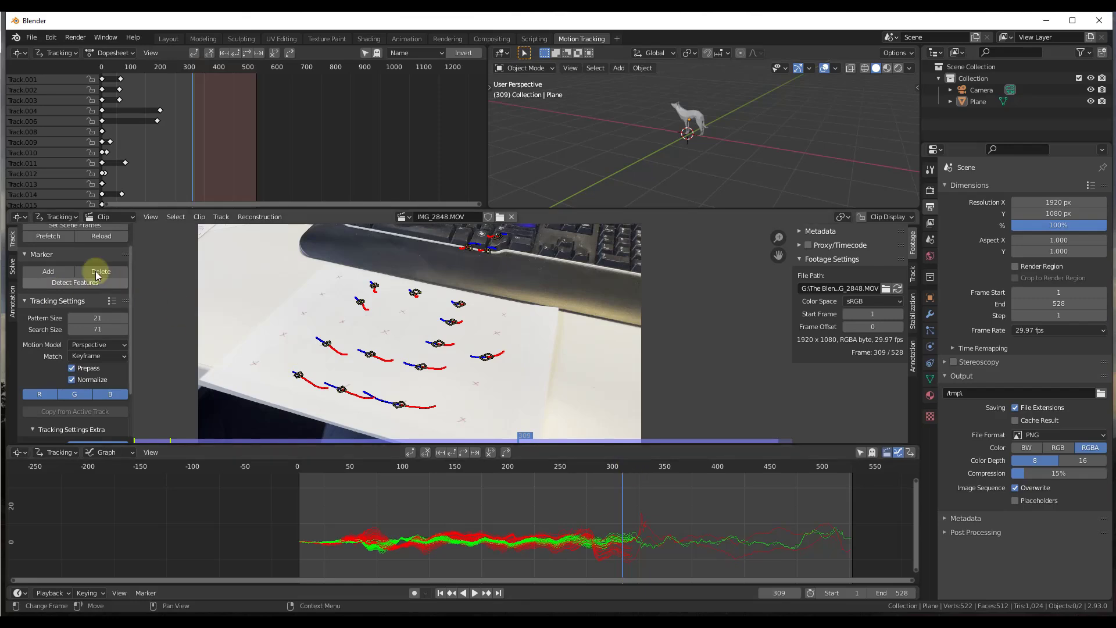
{"action": "left_click", "coordinate": [75, 282]}
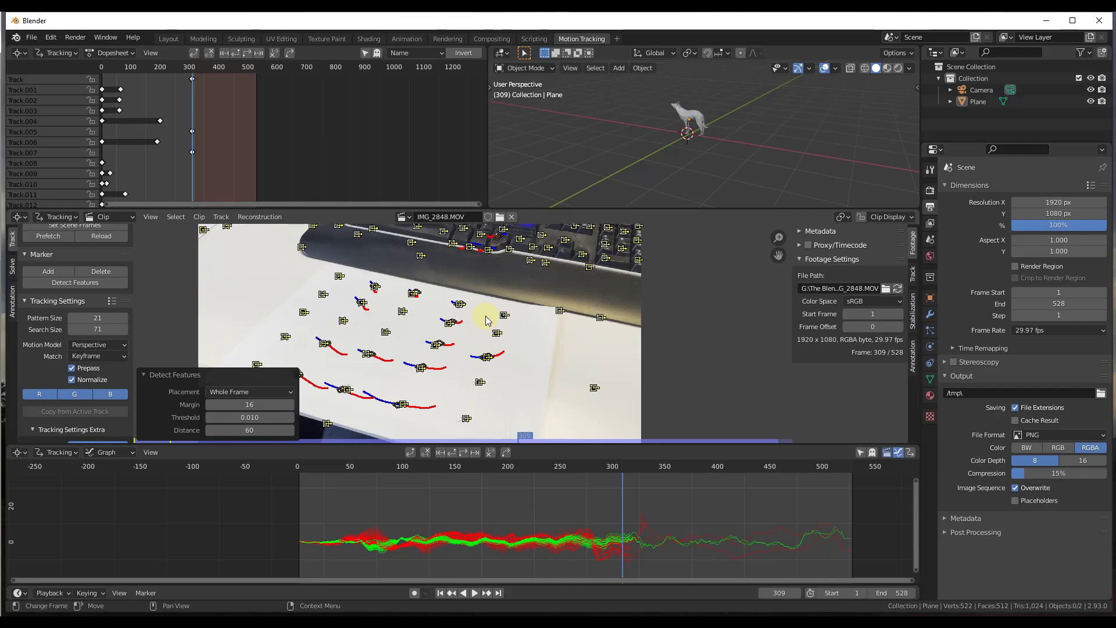
{"action": "key", "text": "ctrl"}
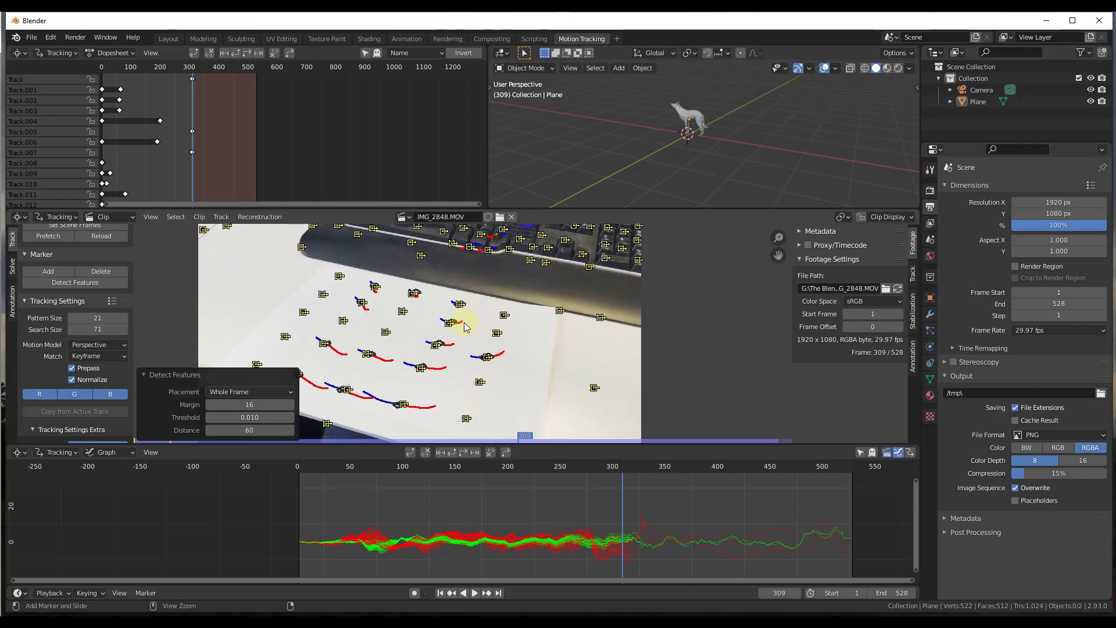
{"action": "key", "text": "ctrl+t"}
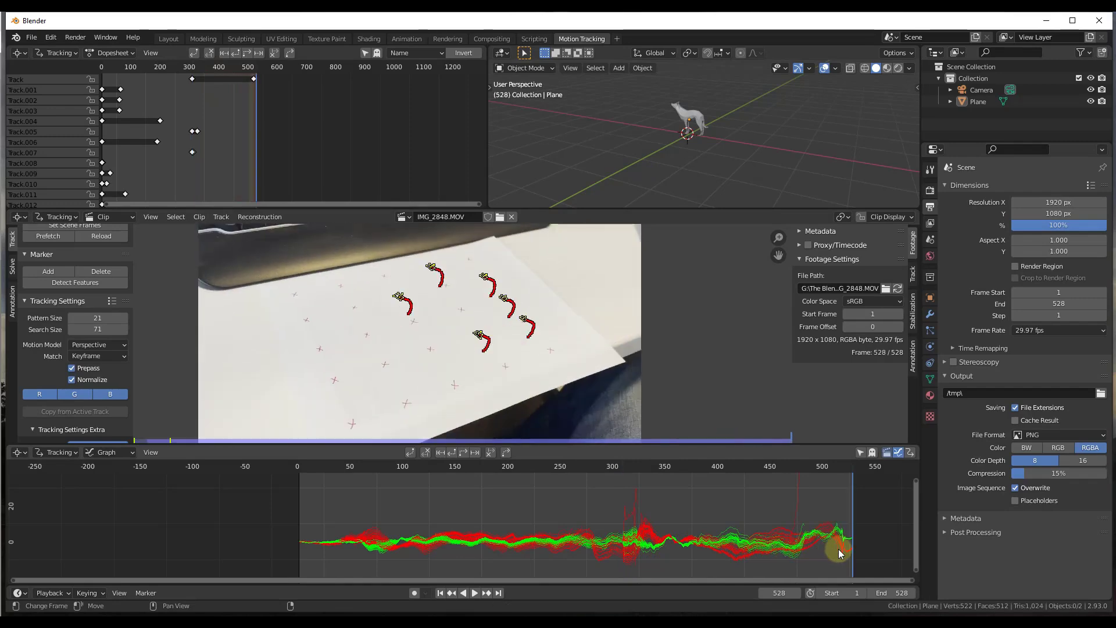
- Delete the outlying track whose curve spikes just before frame 324
{"action": "left_click_drag", "start_coordinate": [614, 476], "coordinate": [638, 504]}
{"action": "scroll", "coordinate": [638, 503], "scroll_direction": "up", "scroll_amount": 3}
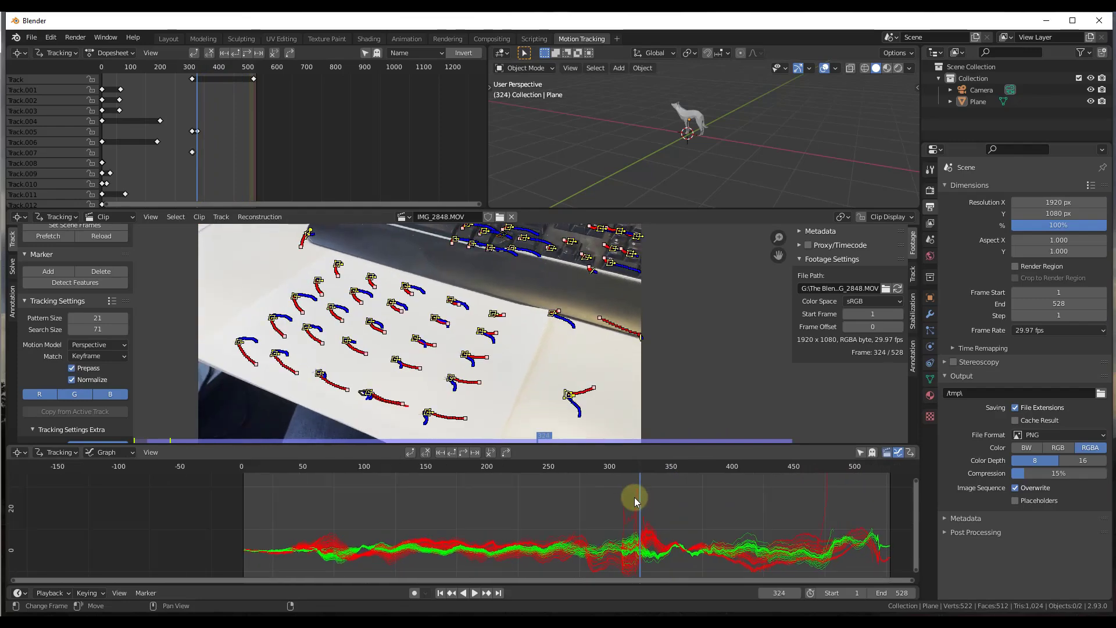
{"action": "left_click", "coordinate": [637, 500]}
{"action": "left_click", "coordinate": [626, 528]}
{"action": "key", "text": "x"}
{"action": "left_click", "coordinate": [630, 524]}
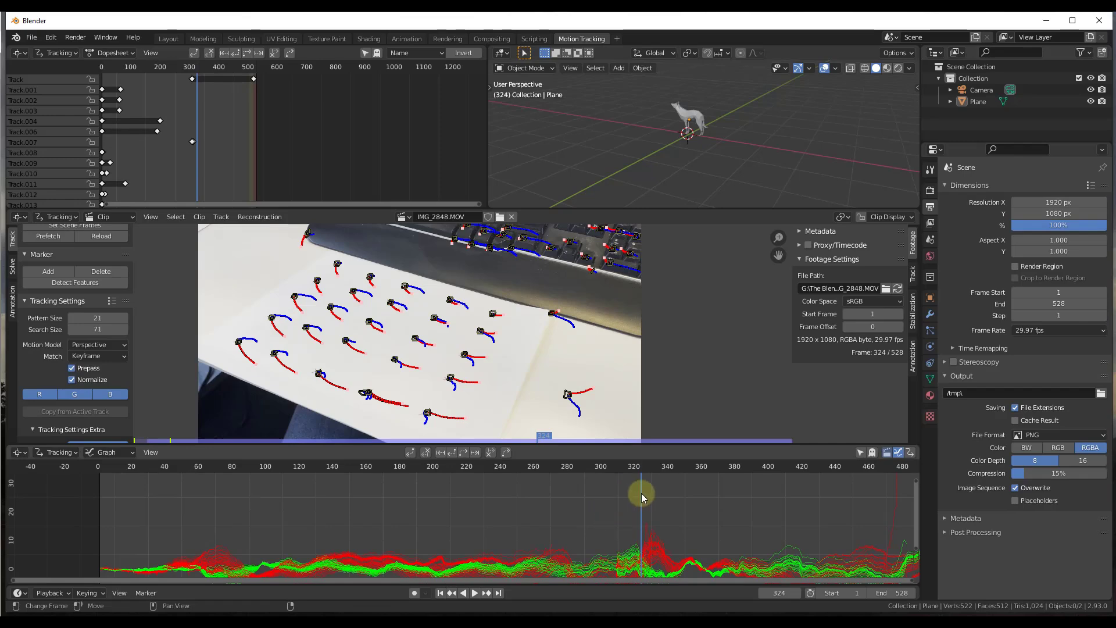
- Delete the outlying track whose curve spikes steeply around frame 480
{"action": "key", "text": "Home"}
{"action": "left_click_drag", "start_coordinate": [666, 466], "coordinate": [703, 465]}
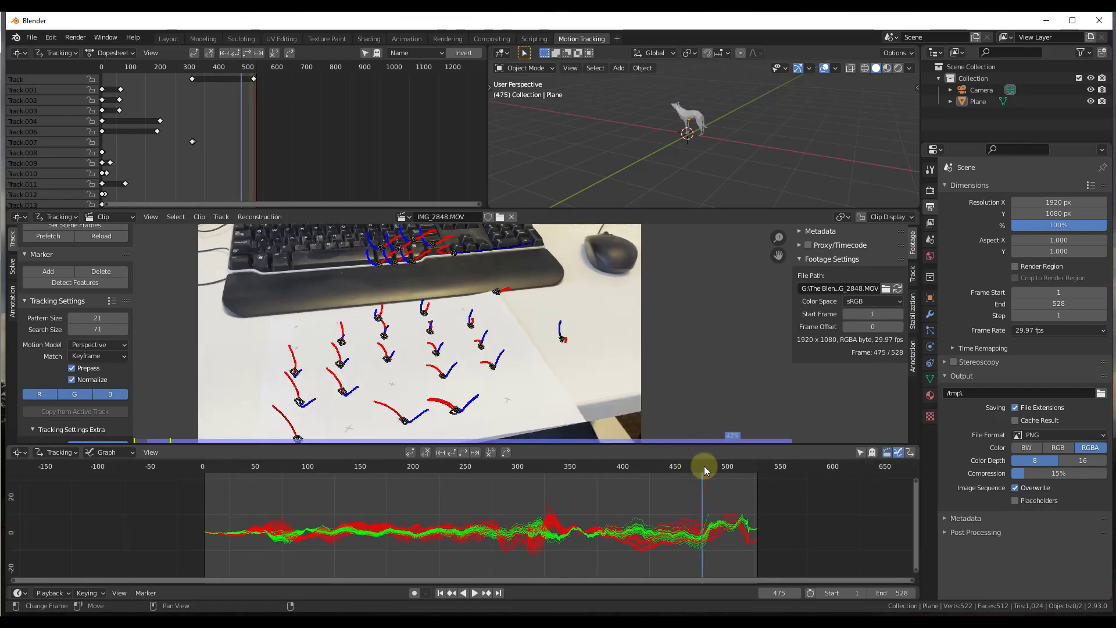
{"action": "key", "text": "Home"}
{"action": "middle_click_drag", "start_coordinate": [719, 497], "coordinate": [668, 573]}
{"action": "left_click", "coordinate": [661, 516]}
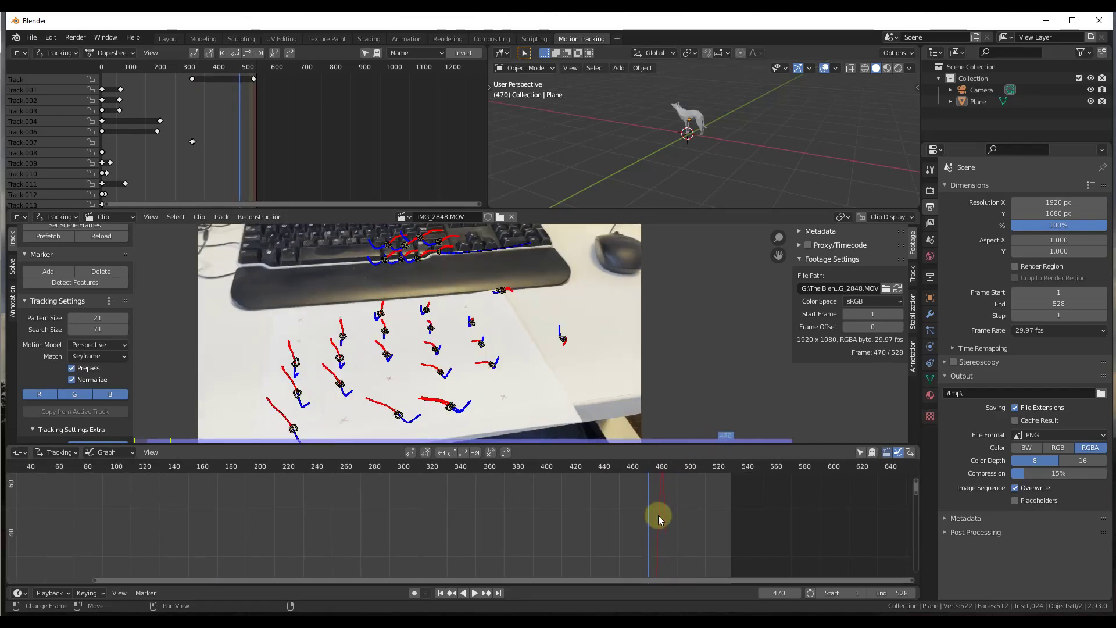
{"action": "left_click_drag", "start_coordinate": [647, 466], "coordinate": [665, 466]}
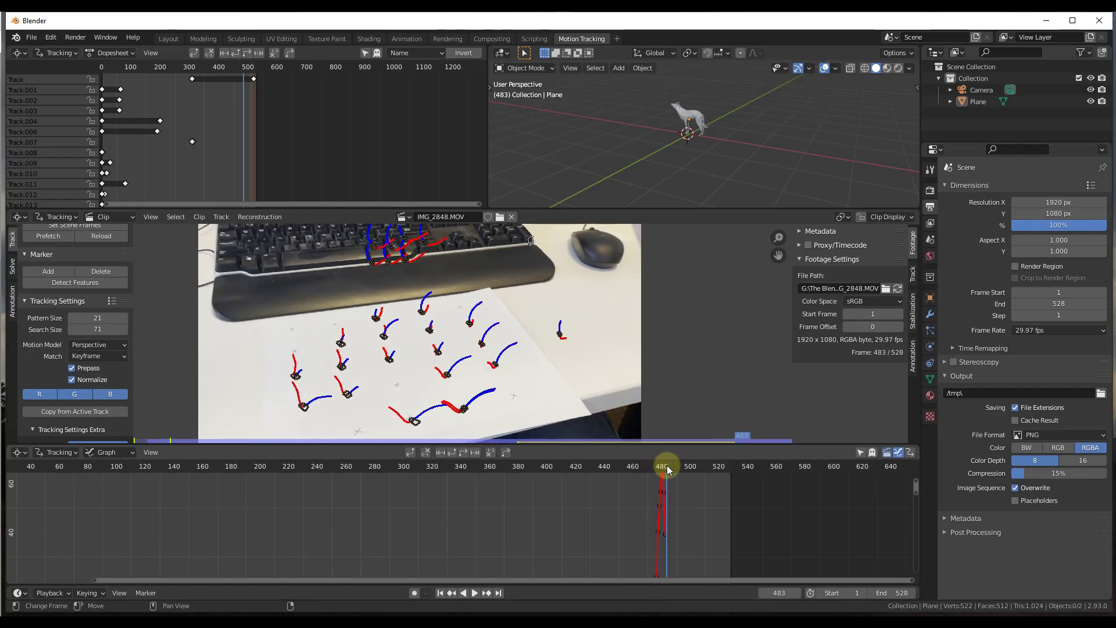
{"action": "key", "text": "x"}
{"action": "left_click", "coordinate": [665, 524]}
- Detect additional features at frame 490 and track them forward to frame 528
{"action": "scroll", "coordinate": [676, 514], "scroll_direction": "down", "scroll_amount": 5}
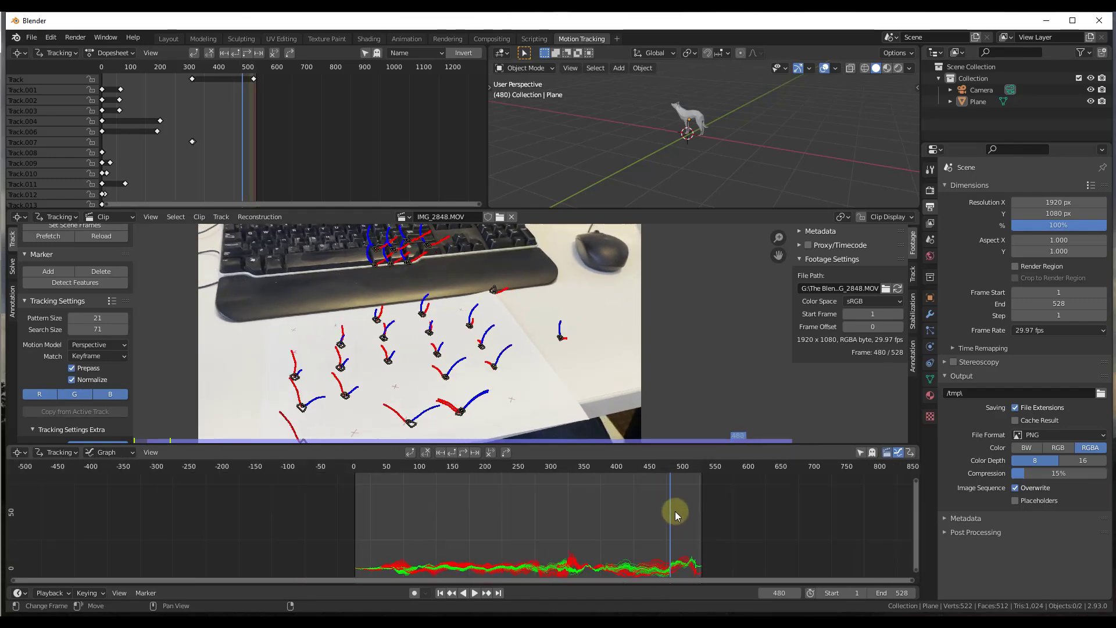
{"action": "scroll", "coordinate": [580, 466], "scroll_direction": "up", "scroll_amount": 2}
{"action": "left_click_drag", "start_coordinate": [581, 465], "coordinate": [672, 465]}
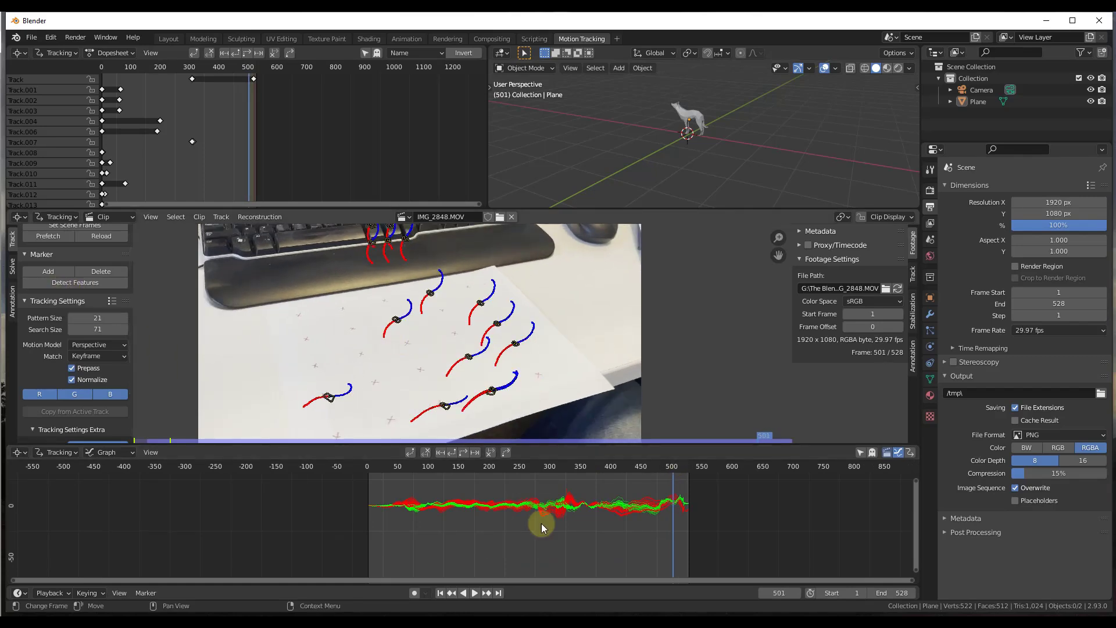
{"action": "left_click_drag", "start_coordinate": [673, 465], "coordinate": [665, 465]}
{"action": "left_click", "coordinate": [71, 283]}
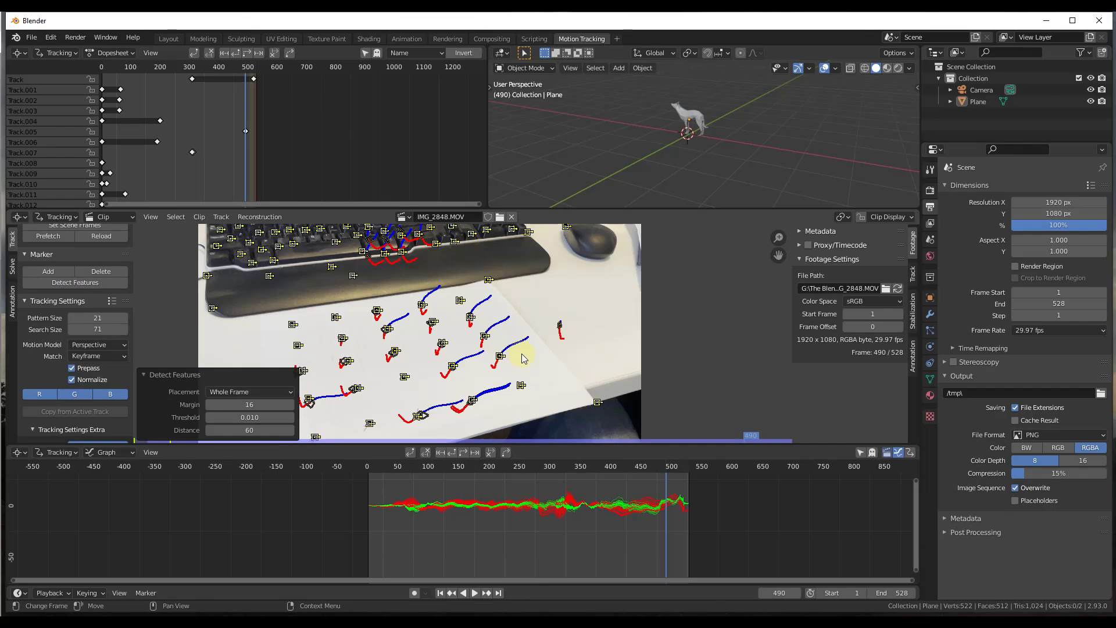
{"action": "key", "text": "ctrl+z"}
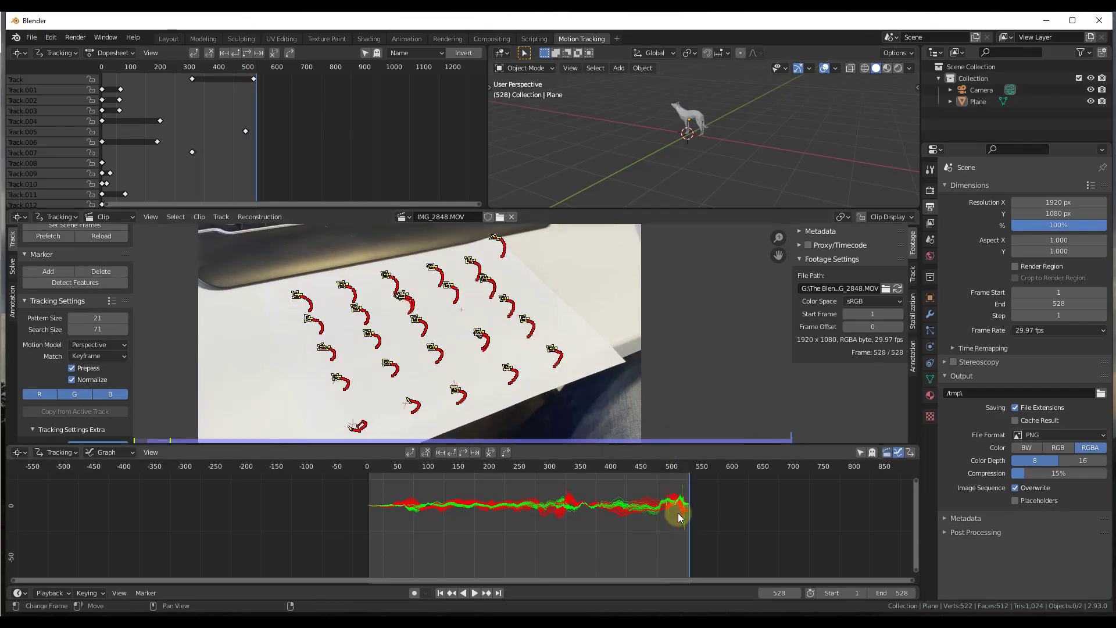
- Delete the outlying track curves that spike near the end of the footage, between about frames 490 and 520
{"action": "scroll", "coordinate": [688, 517], "scroll_direction": "up", "scroll_amount": 2}
{"action": "scroll", "coordinate": [674, 506], "scroll_direction": "up", "scroll_amount": 4}
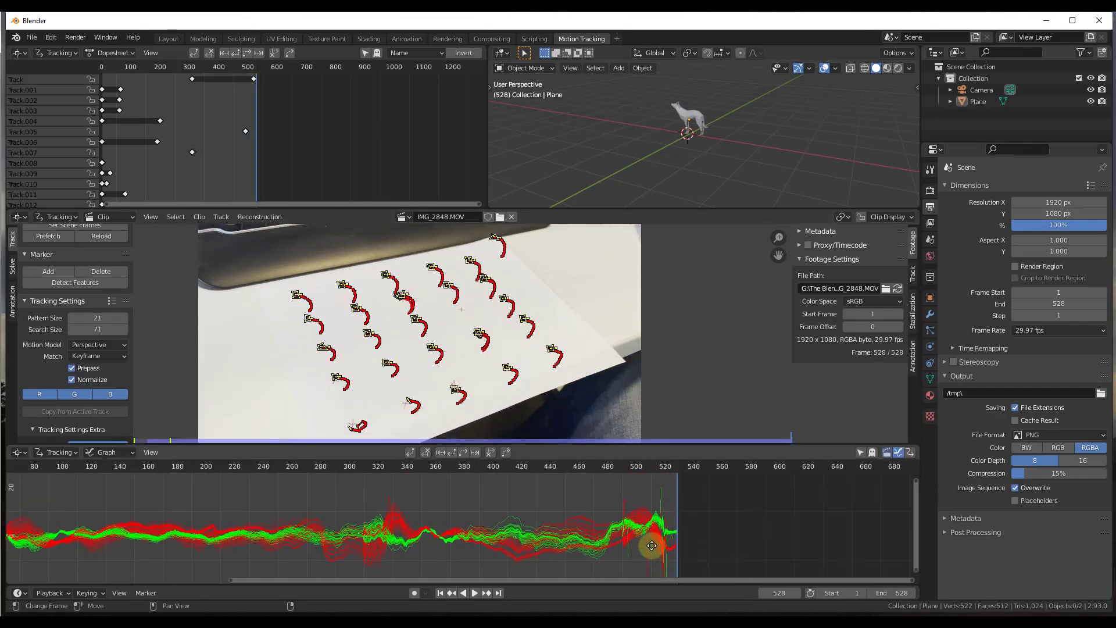
{"action": "left_click", "coordinate": [601, 471]}
{"action": "left_click_drag", "start_coordinate": [601, 466], "coordinate": [655, 480]}
{"action": "left_click", "coordinate": [648, 561]}
{"action": "key", "text": "x"}
{"action": "left_click", "coordinate": [646, 560]}
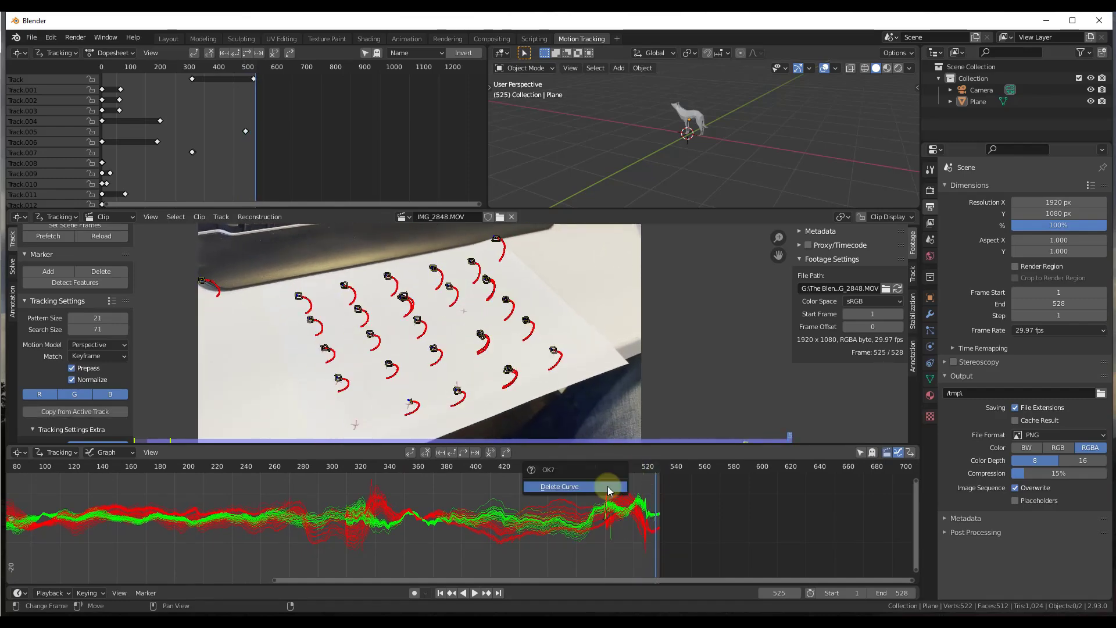
- Examine the placement of the tracked markers on the paper's crosses at frames 412 and 324
{"action": "left_click", "coordinate": [643, 468]}
{"action": "left_click_drag", "start_coordinate": [641, 466], "coordinate": [491, 451]}
{"action": "scroll", "coordinate": [486, 378], "scroll_direction": "up", "scroll_amount": 6}
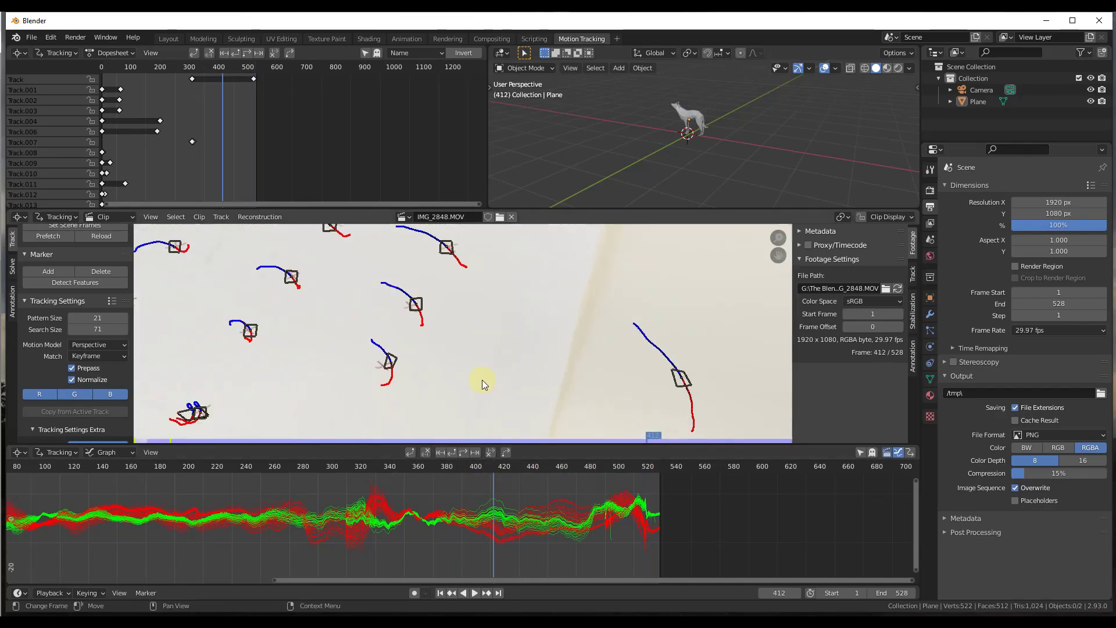
{"action": "scroll", "coordinate": [407, 368], "scroll_direction": "down", "scroll_amount": 6}
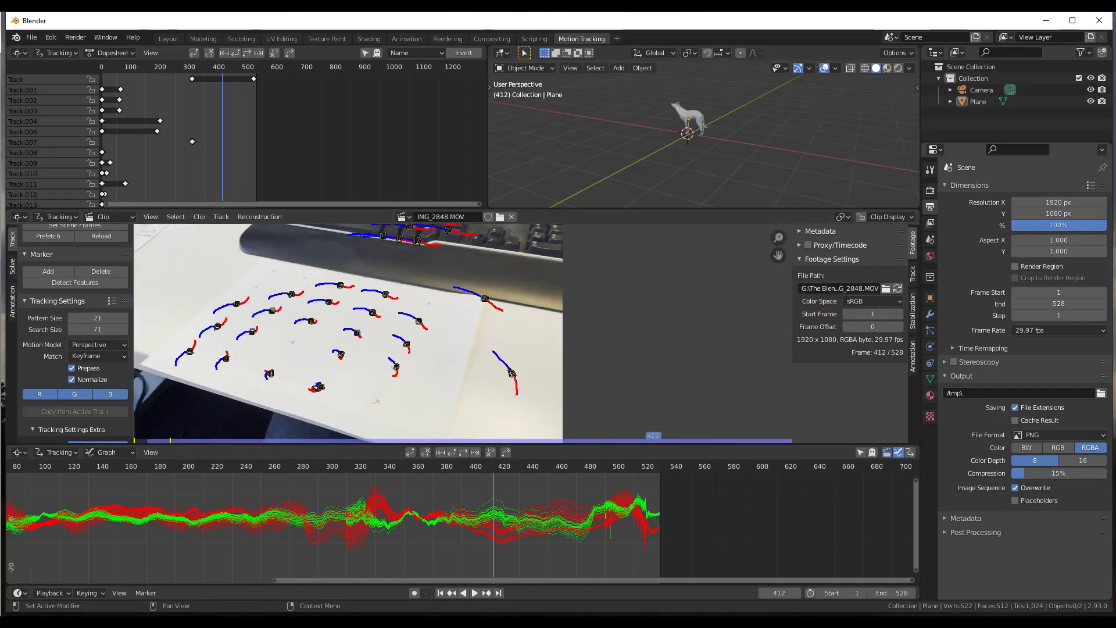
{"action": "left_click", "coordinate": [515, 466]}
{"action": "left_click_drag", "start_coordinate": [515, 466], "coordinate": [366, 480]}
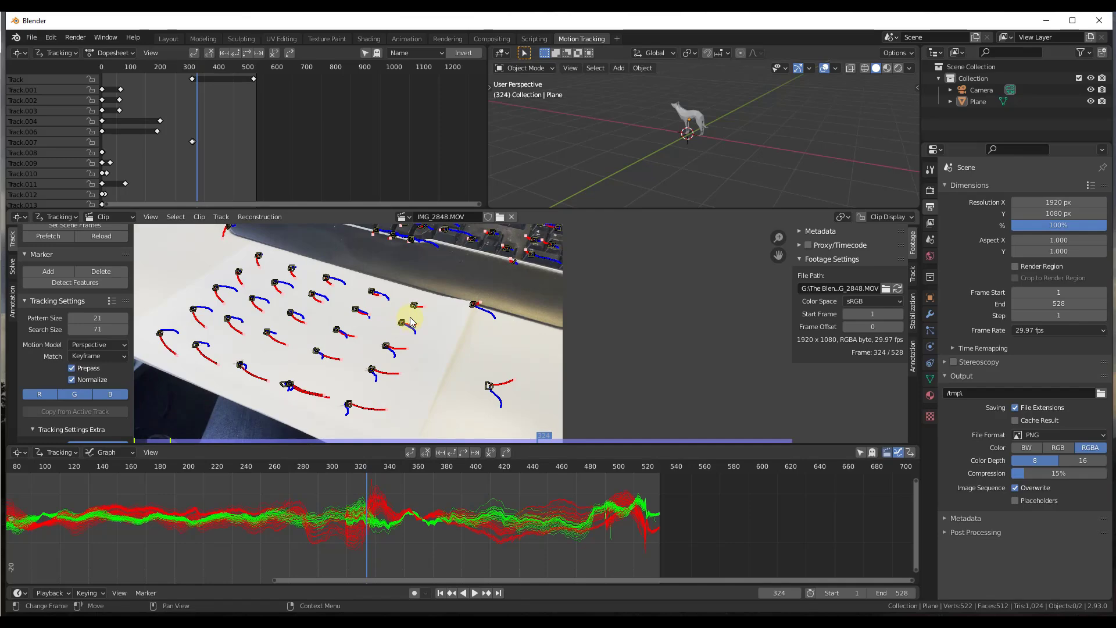
- Return the footage to frame 1
{"action": "left_click_drag", "start_coordinate": [343, 466], "coordinate": [10, 498]}
{"action": "left_click_drag", "start_coordinate": [295, 582], "coordinate": [40, 578]}
{"action": "left_click", "coordinate": [175, 466]}
{"action": "left_click_drag", "start_coordinate": [176, 466], "coordinate": [174, 466]}
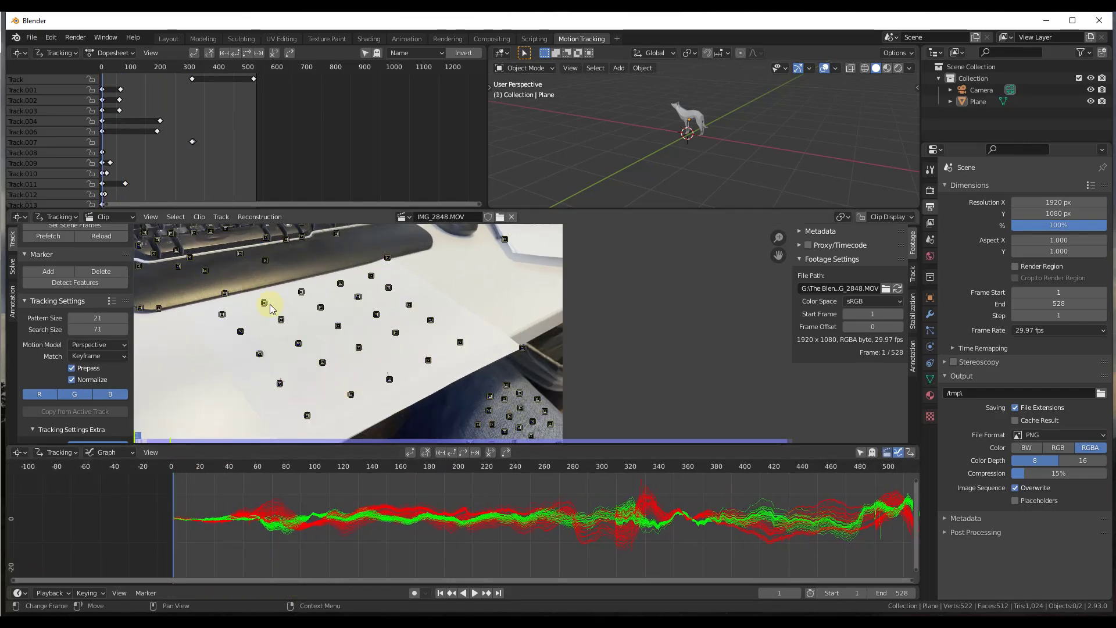
- Solve the camera motion with automatic keyframe selection and focal length refinement enabled
{"action": "left_click", "coordinate": [11, 269]}
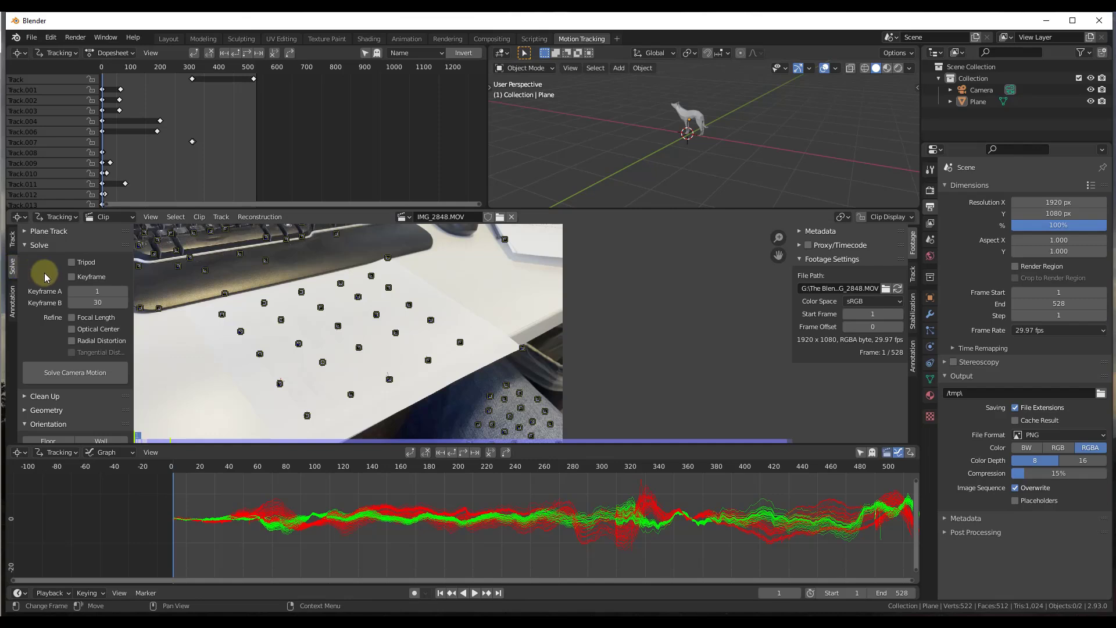
{"action": "left_click", "coordinate": [72, 278]}
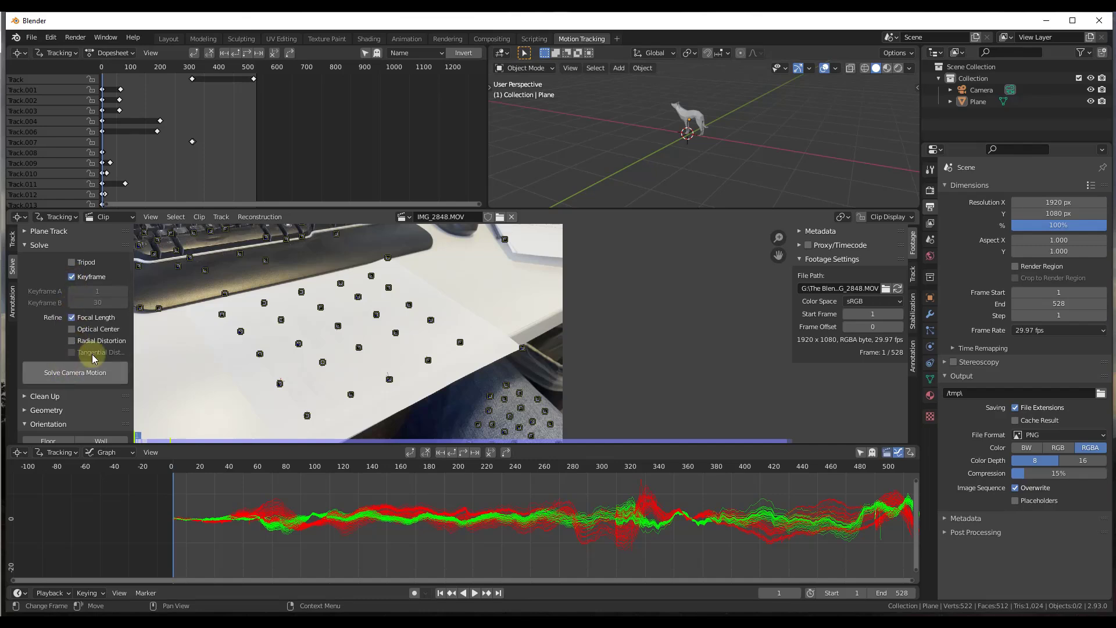
{"action": "scroll", "coordinate": [317, 386], "scroll_direction": "down", "scroll_amount": 4}
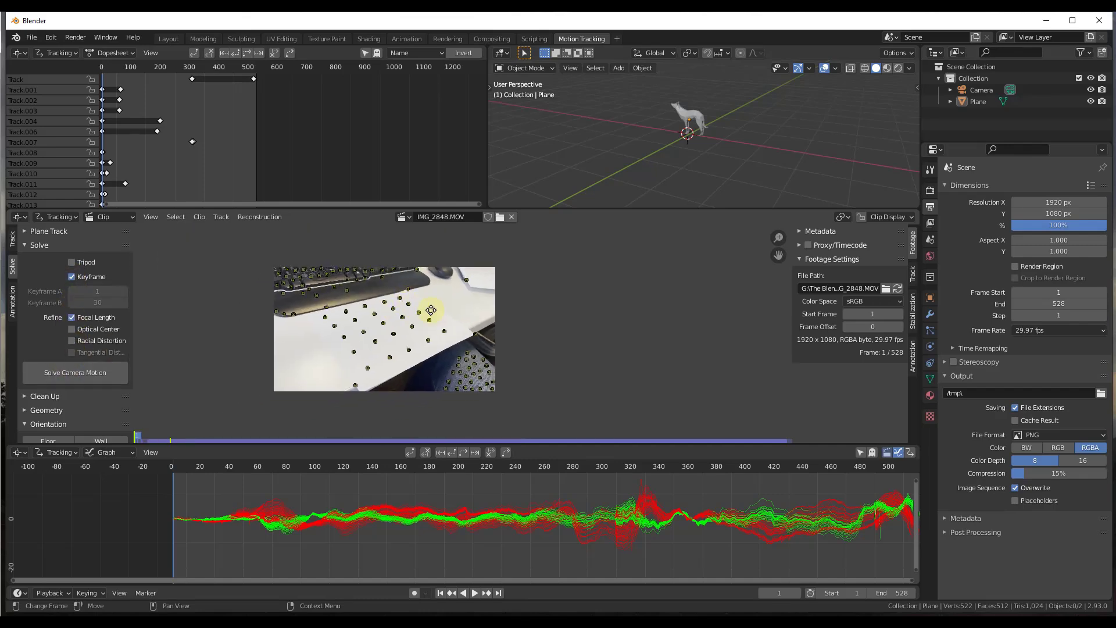
{"action": "middle_click_drag", "start_coordinate": [431, 310], "coordinate": [500, 307]}
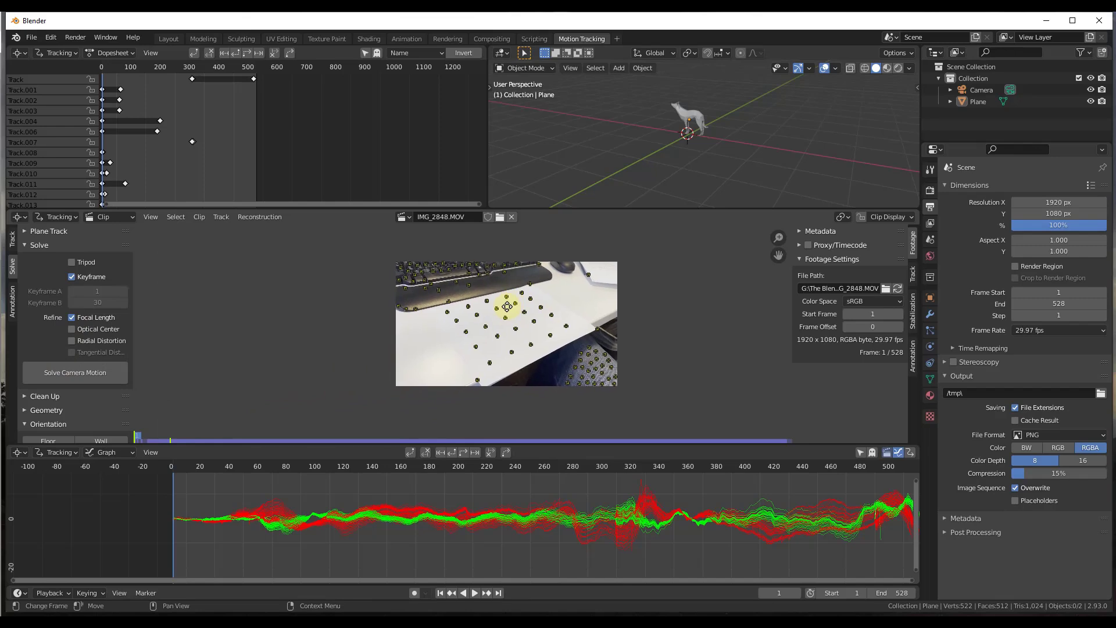
{"action": "scroll", "coordinate": [505, 305], "scroll_direction": "up", "scroll_amount": 1}
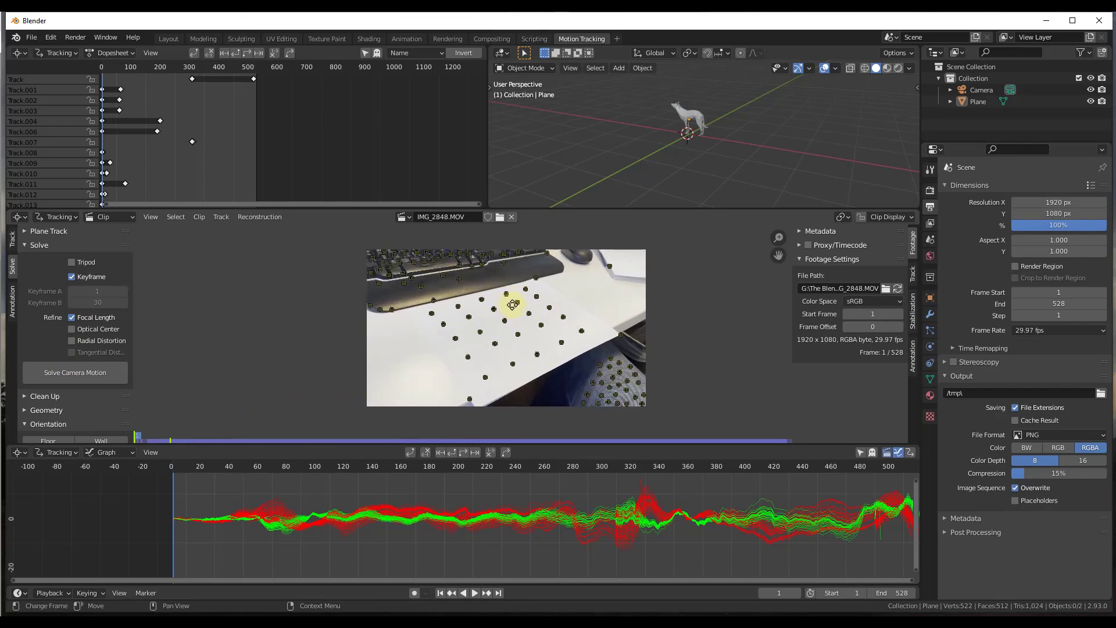
{"action": "left_click", "coordinate": [76, 375]}
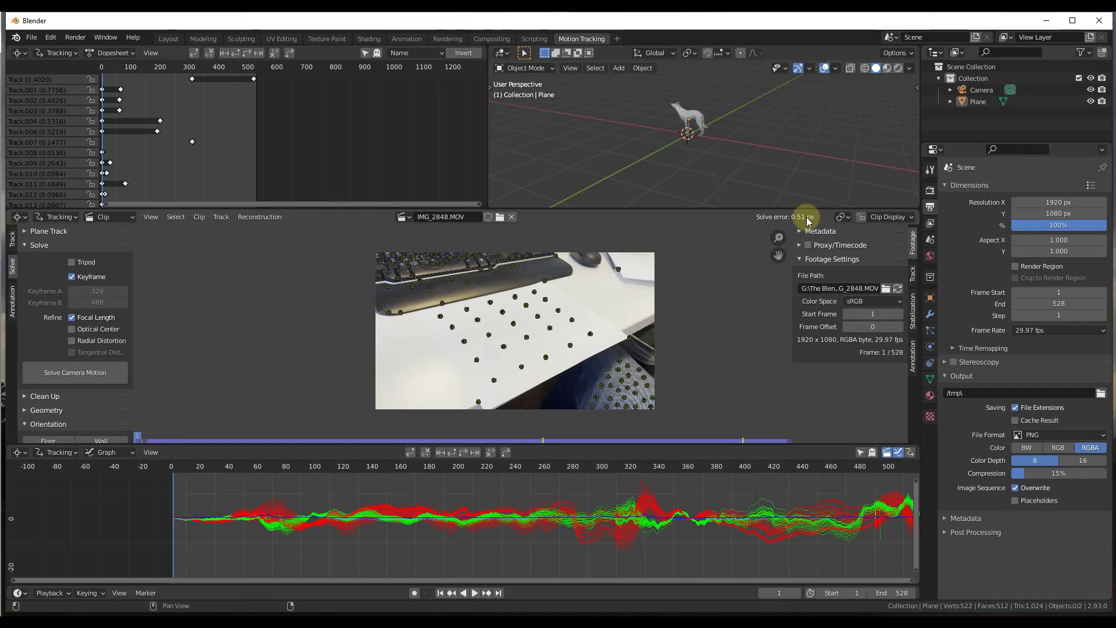
- Filter the solved tracks to select the problematic ones and delete them from the clip
{"action": "left_click_drag", "start_coordinate": [212, 472], "coordinate": [174, 481]}
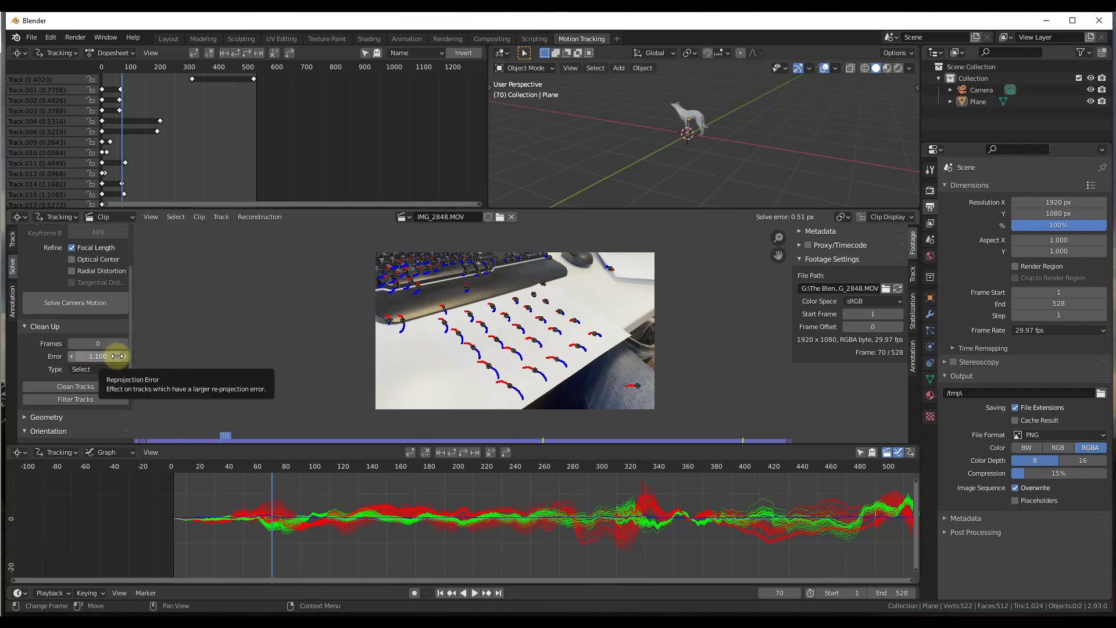
{"action": "left_click", "coordinate": [96, 400]}
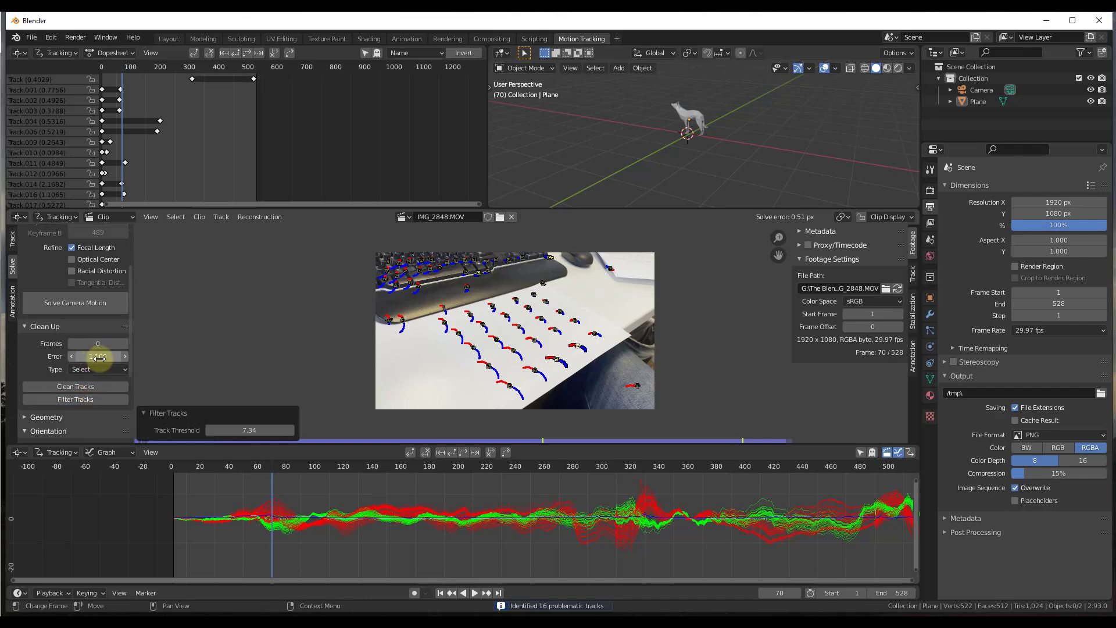
{"action": "mouse_move", "coordinate": [284, 467]}
{"action": "left_mouse_down"}
{"action": "mouse_move", "coordinate": [885, 475]}
{"action": "mouse_move", "coordinate": [654, 482]}
{"action": "mouse_move", "coordinate": [478, 466]}
{"action": "mouse_move", "coordinate": [269, 470]}
{"action": "left_mouse_up"}
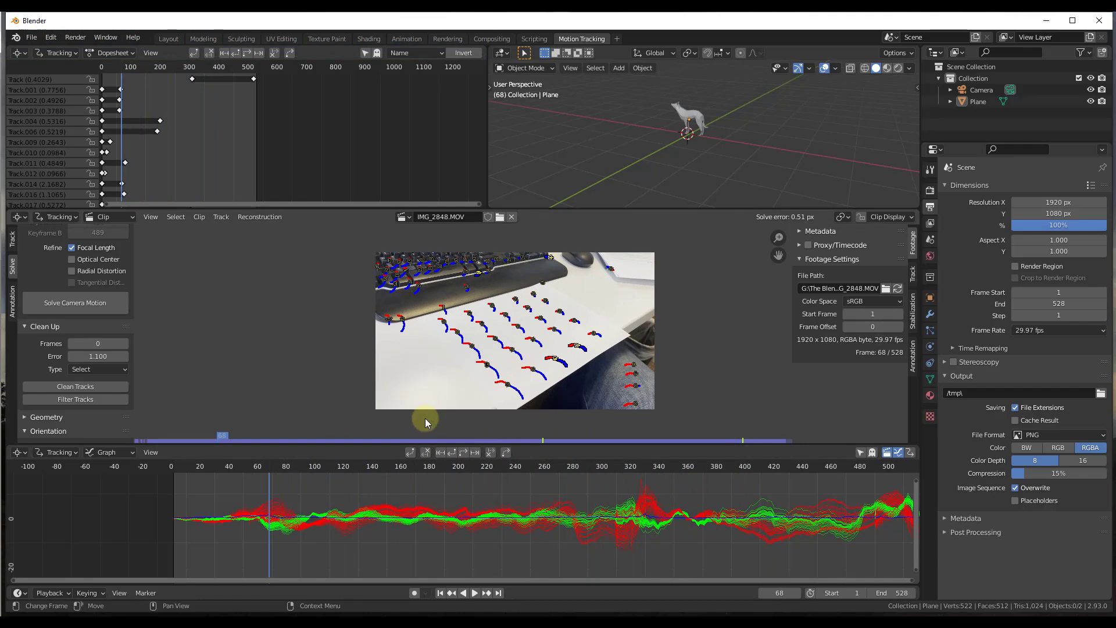
{"action": "key", "text": "x"}
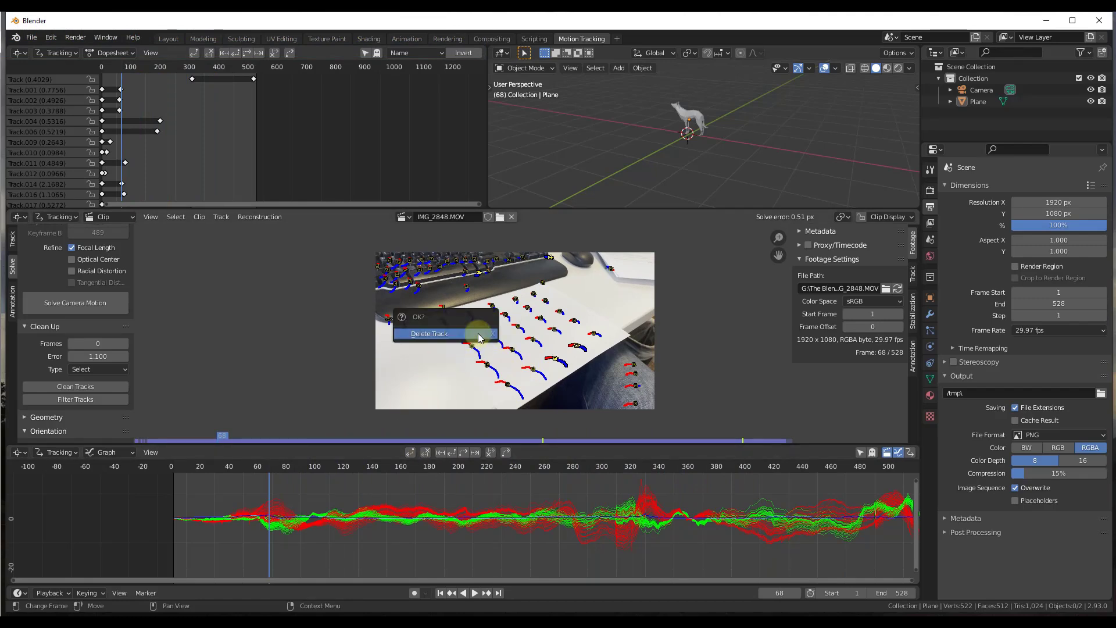
{"action": "left_click", "coordinate": [454, 333]}
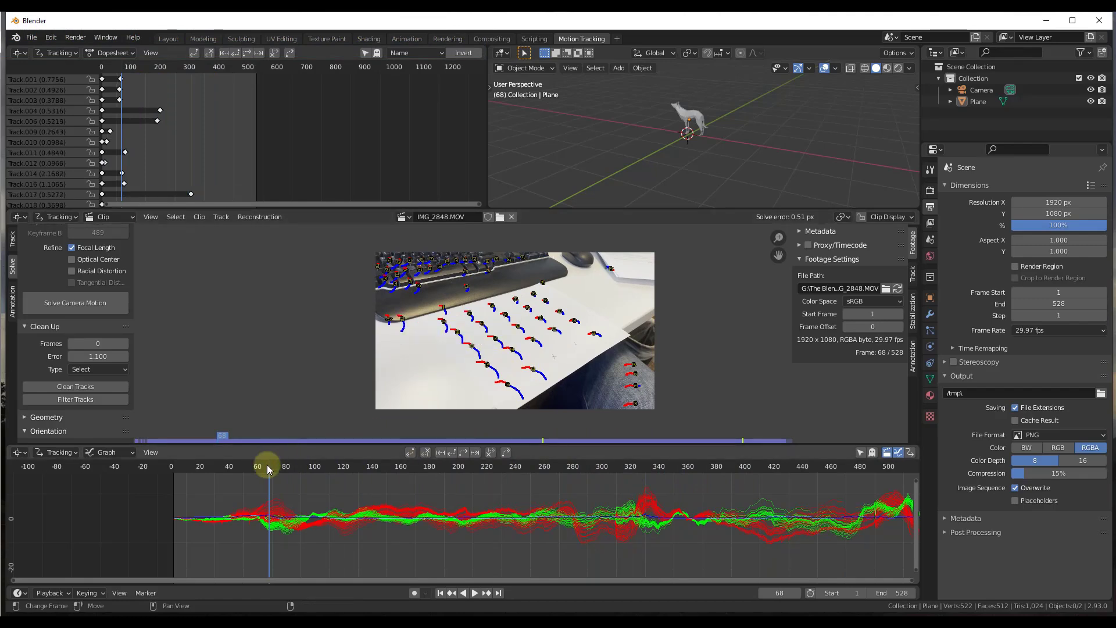
- Solve the camera motion again using the remaining tracks
{"action": "left_click_drag", "start_coordinate": [267, 469], "coordinate": [226, 466]}
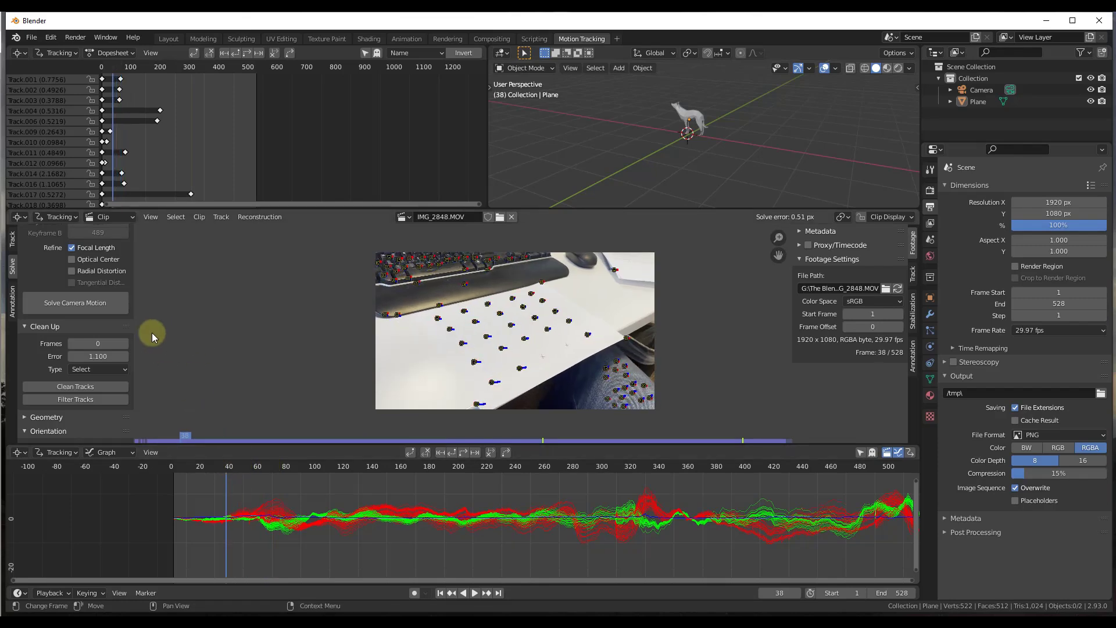
{"action": "scroll", "coordinate": [81, 326], "scroll_direction": "up", "scroll_amount": 1}
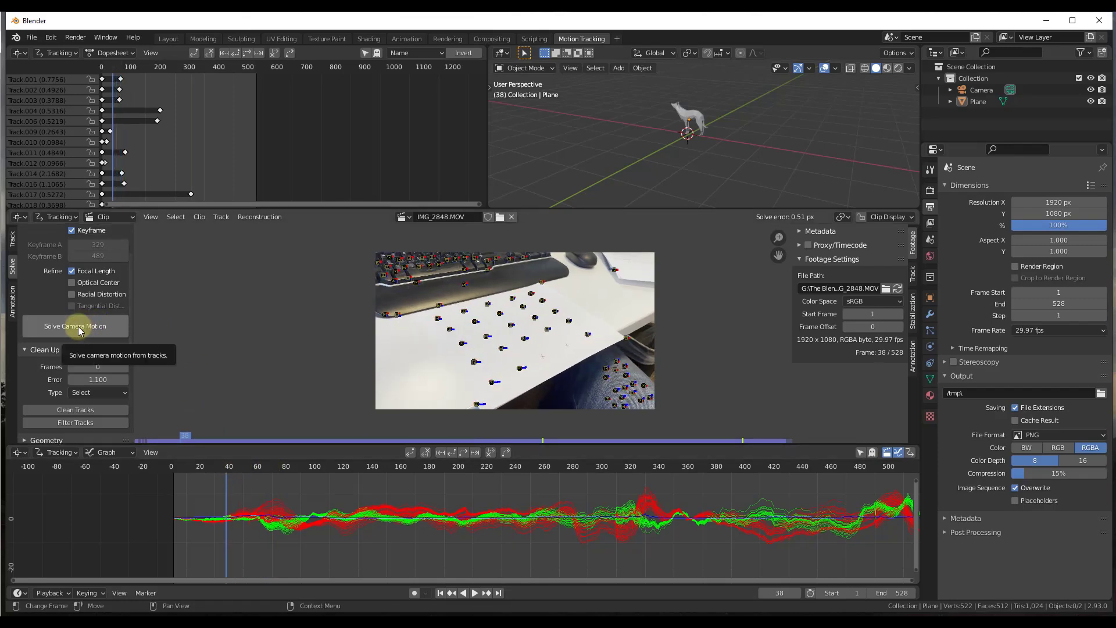
{"action": "left_click", "coordinate": [82, 329]}
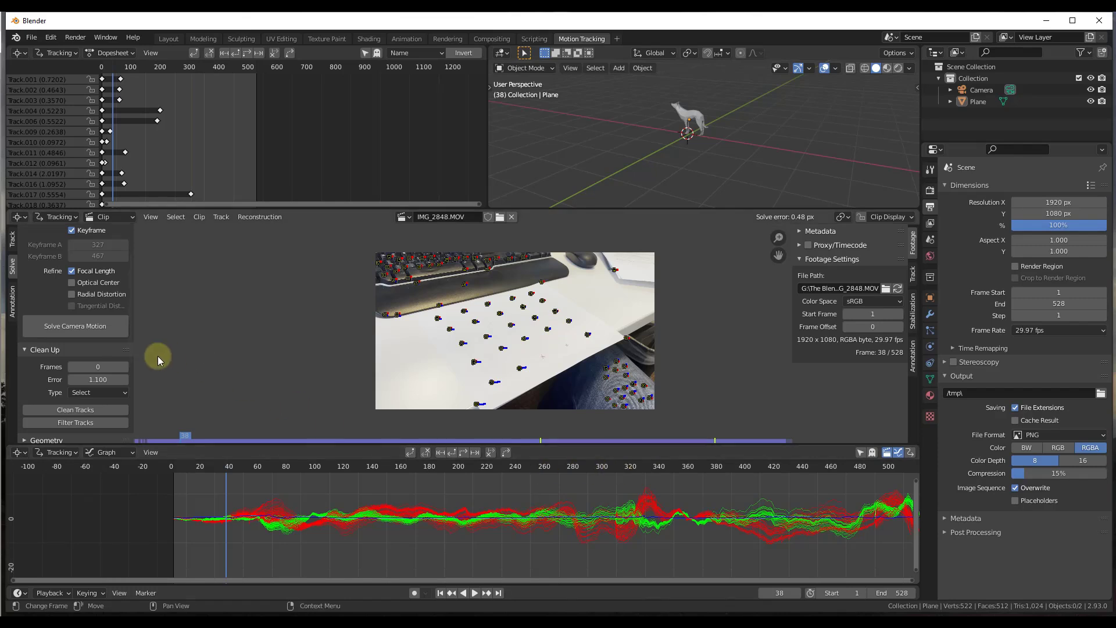
- Set up the tracking scene from the solved footage
{"action": "scroll", "coordinate": [96, 281], "scroll_direction": "up", "scroll_amount": 2}
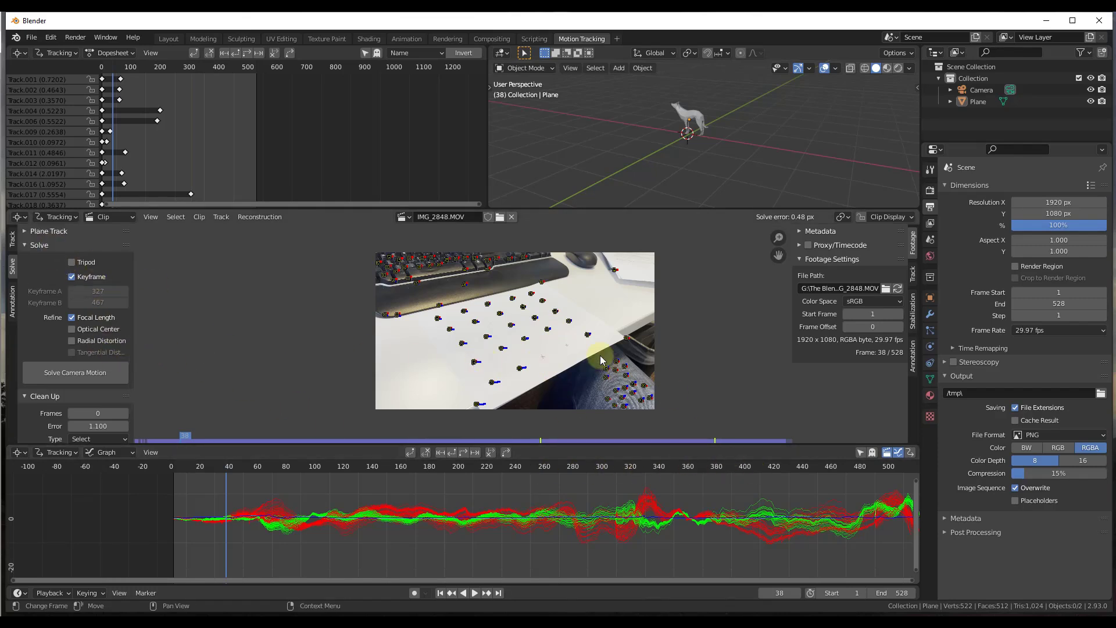
{"action": "left_click", "coordinate": [45, 396]}
{"action": "left_click", "coordinate": [39, 244]}
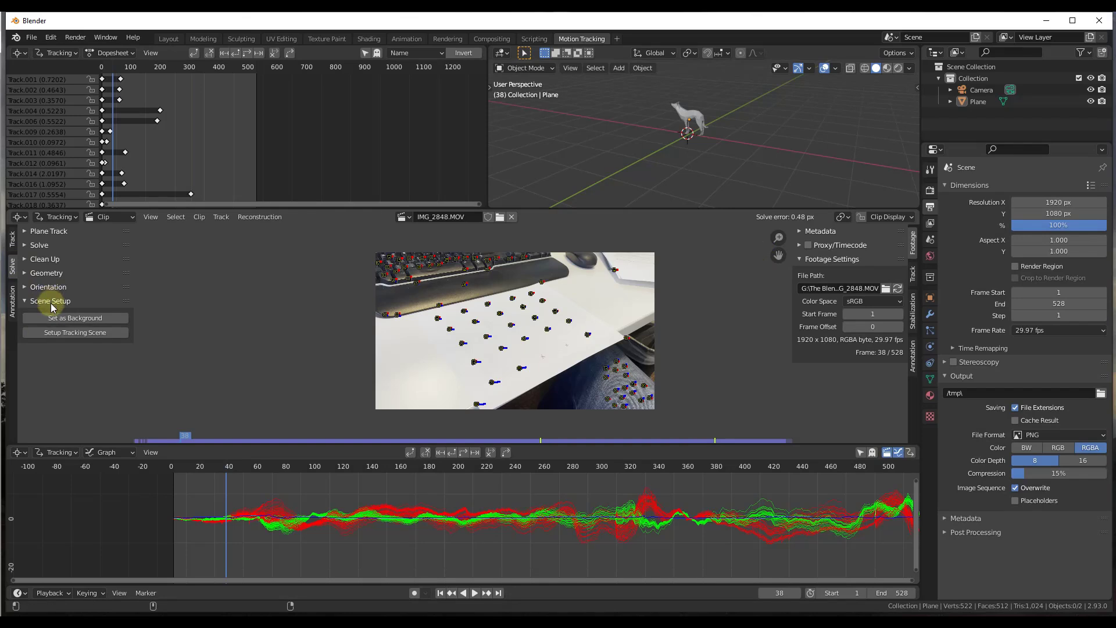
{"action": "left_click", "coordinate": [61, 333]}
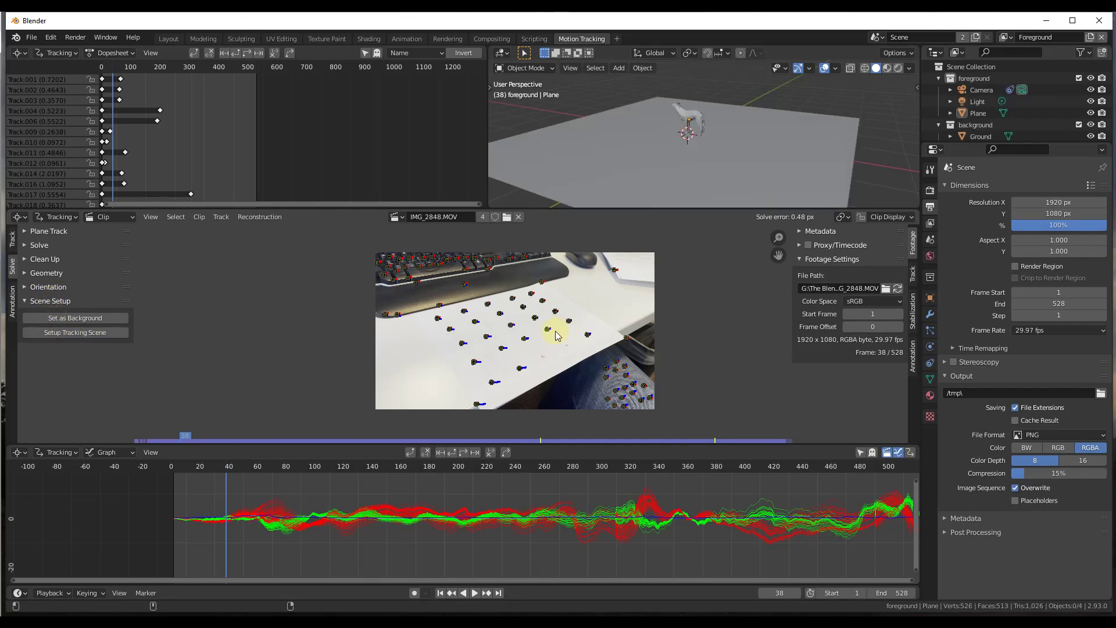
- Play back the tracked scene through the camera to check how the ground plane and track points follow the footage
{"action": "scroll", "coordinate": [688, 134], "scroll_direction": "down", "scroll_amount": 3}
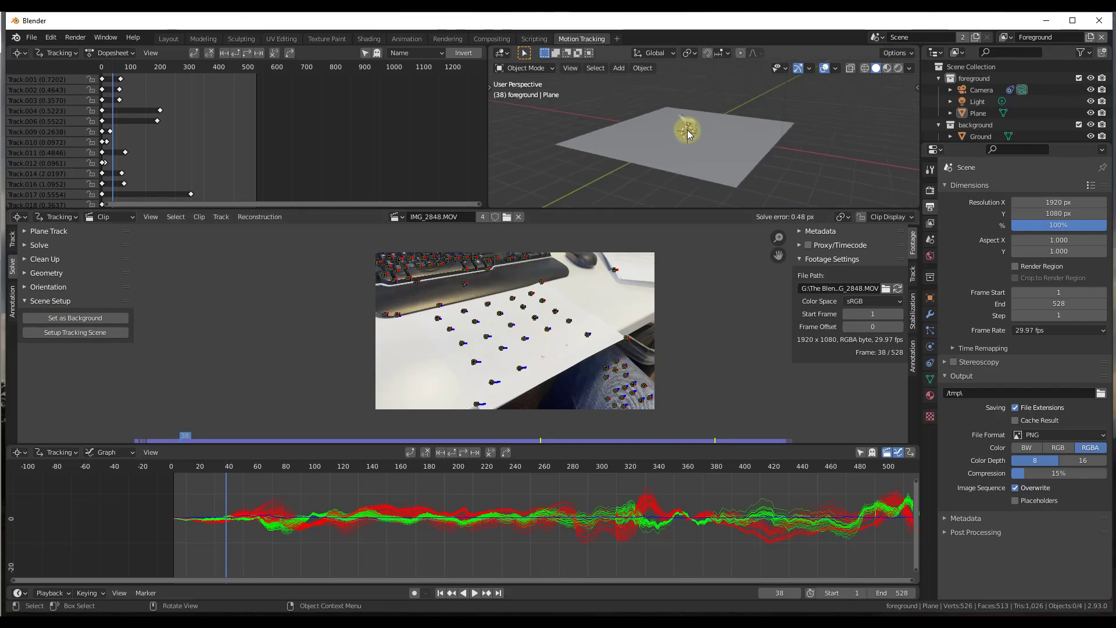
{"action": "left_click", "coordinate": [474, 593]}
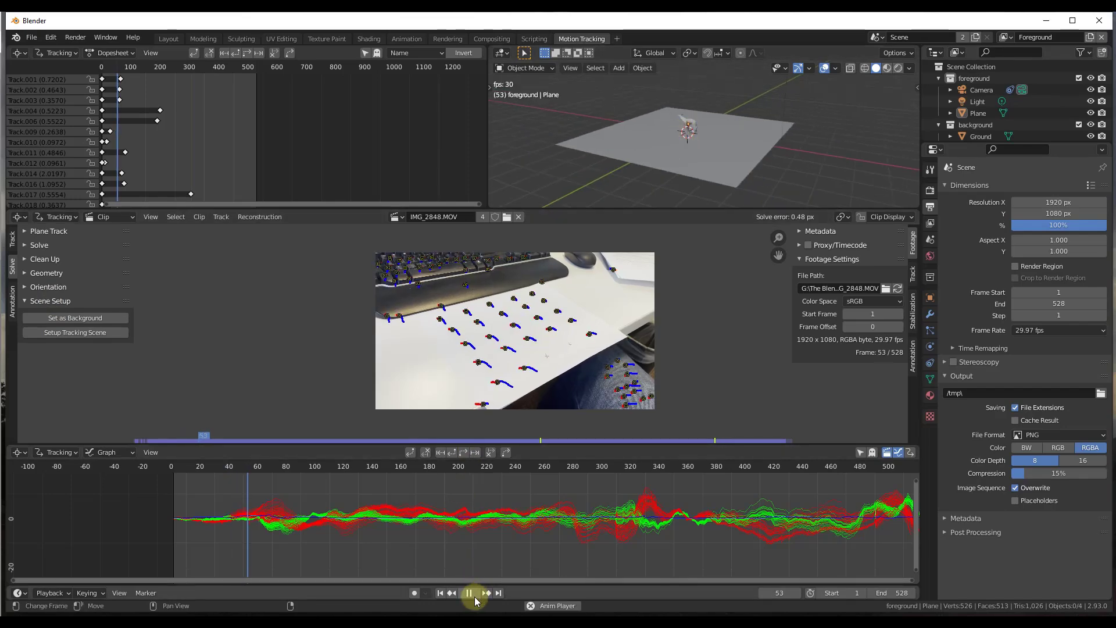
{"action": "left_click", "coordinate": [474, 596]}
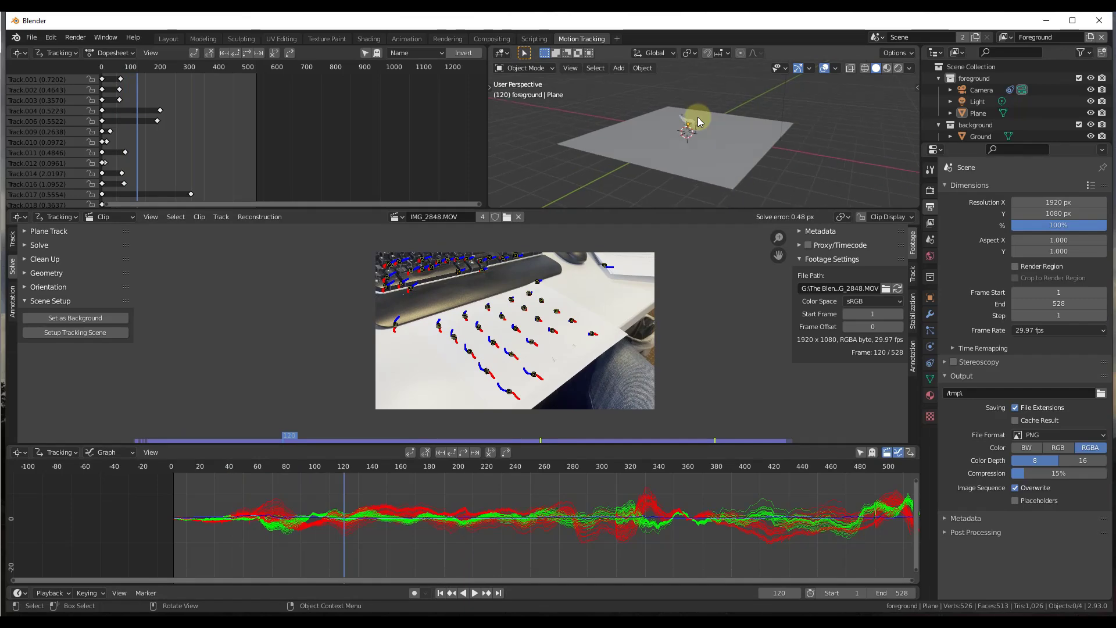
{"action": "key", "text": "KP_0"}
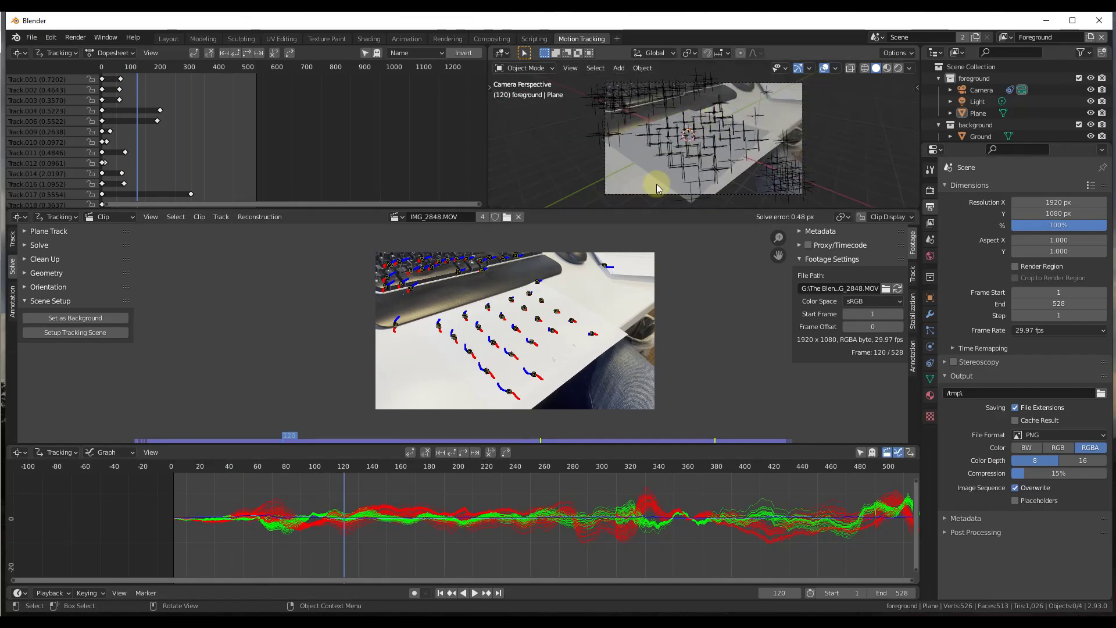
{"action": "left_click_drag", "start_coordinate": [326, 469], "coordinate": [176, 472]}
{"action": "left_click", "coordinate": [474, 593]}
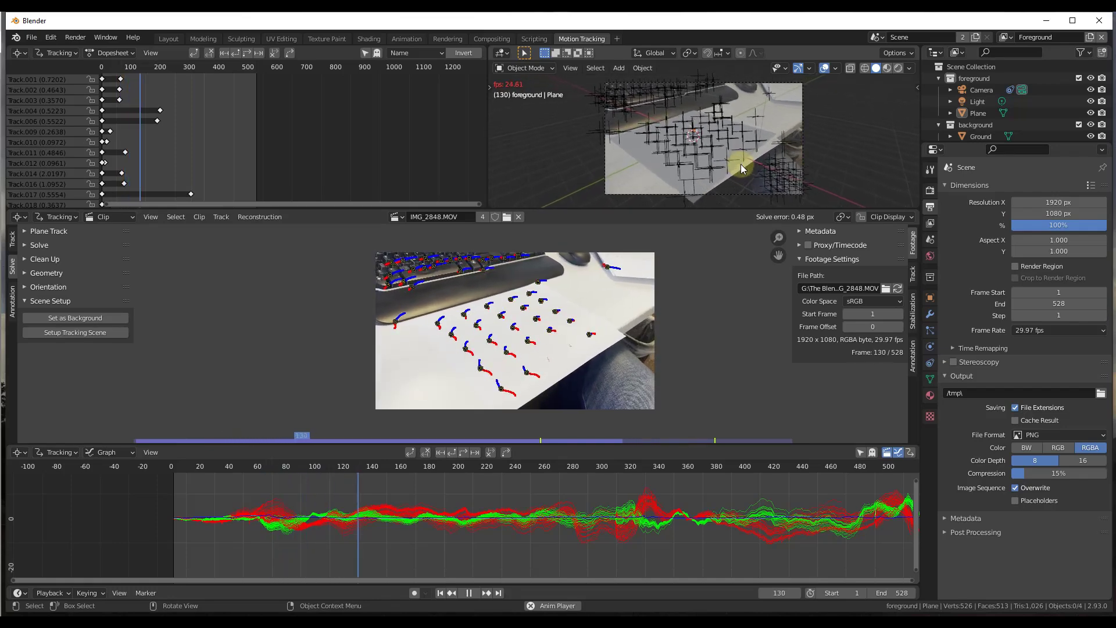
{"action": "left_click", "coordinate": [468, 593]}
- Examine the solved camera's movement around the dog in the Layout workspace, then return to frame 1
{"action": "left_click", "coordinate": [169, 39]}
{"action": "scroll", "coordinate": [546, 265], "scroll_direction": "down", "scroll_amount": 6}
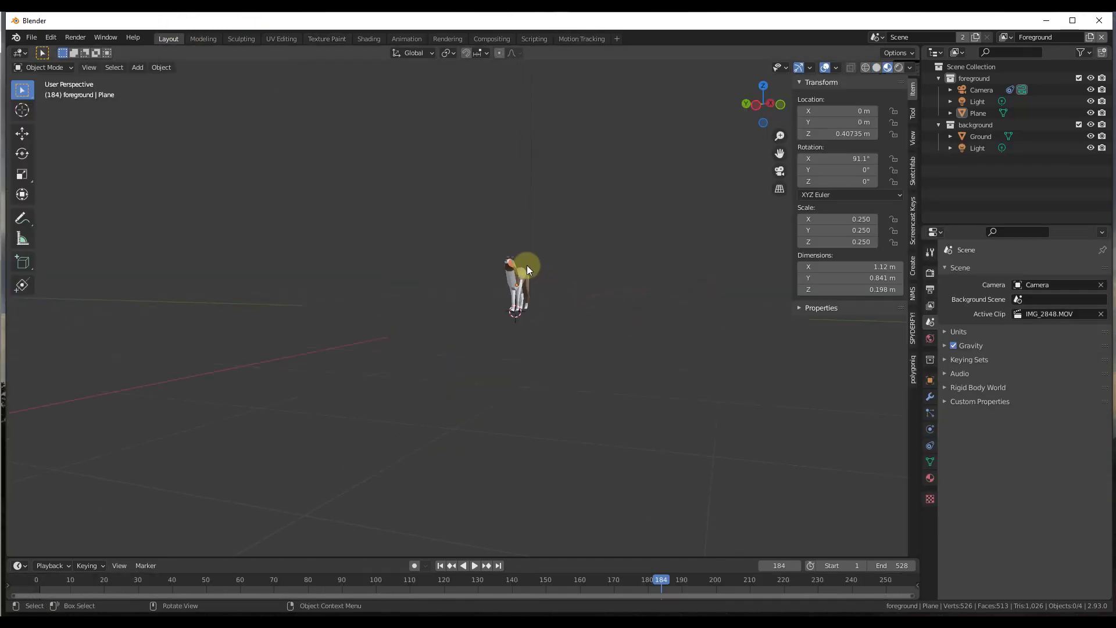
{"action": "middle_click_drag", "start_coordinate": [544, 286], "coordinate": [619, 133]}
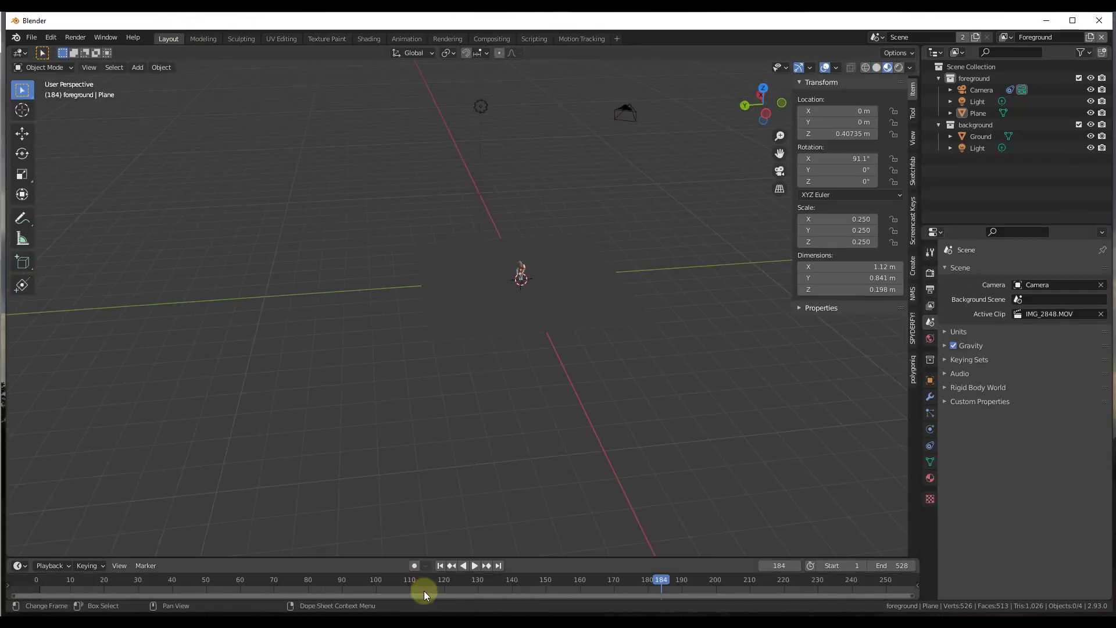
{"action": "left_click_drag", "start_coordinate": [595, 579], "coordinate": [23, 582]}
{"action": "left_click", "coordinate": [475, 561]}
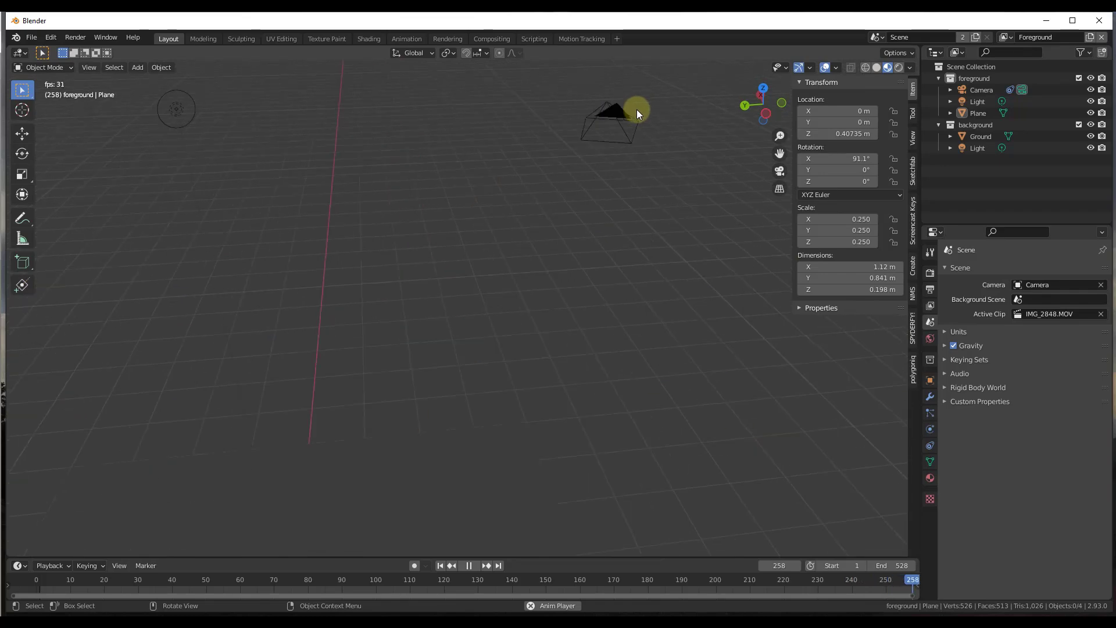
{"action": "left_click", "coordinate": [467, 565]}
{"action": "left_click", "coordinate": [440, 565]}
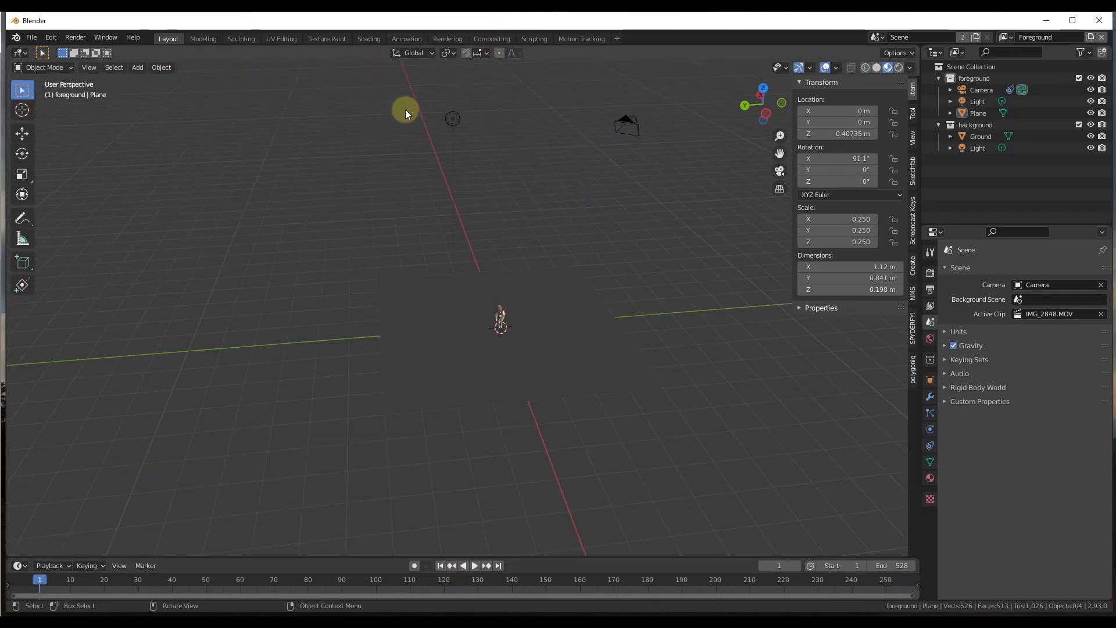
- Play the scene from frame 1 through the camera to check how the dog sits on the paper
{"action": "key", "text": "KP_0"}
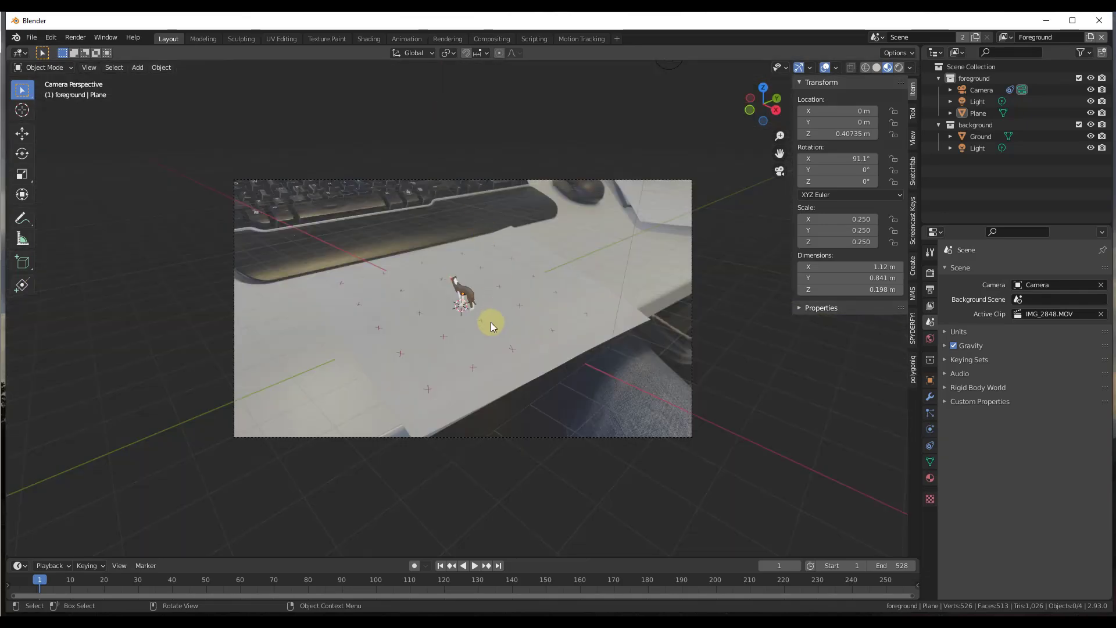
{"action": "left_click", "coordinate": [475, 565]}
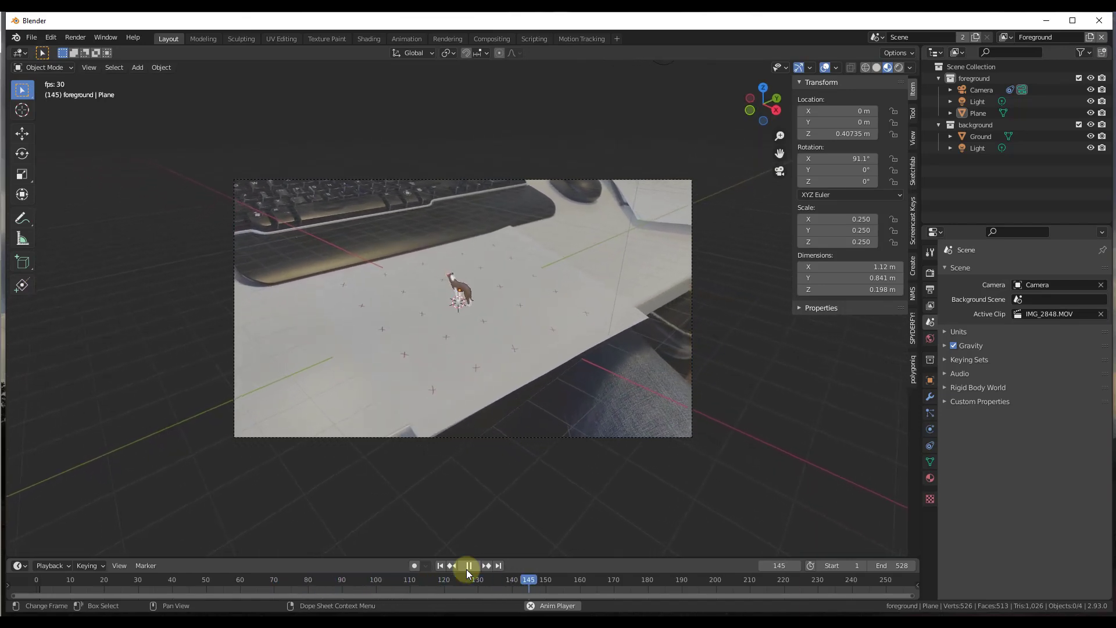
{"action": "left_click", "coordinate": [468, 566]}
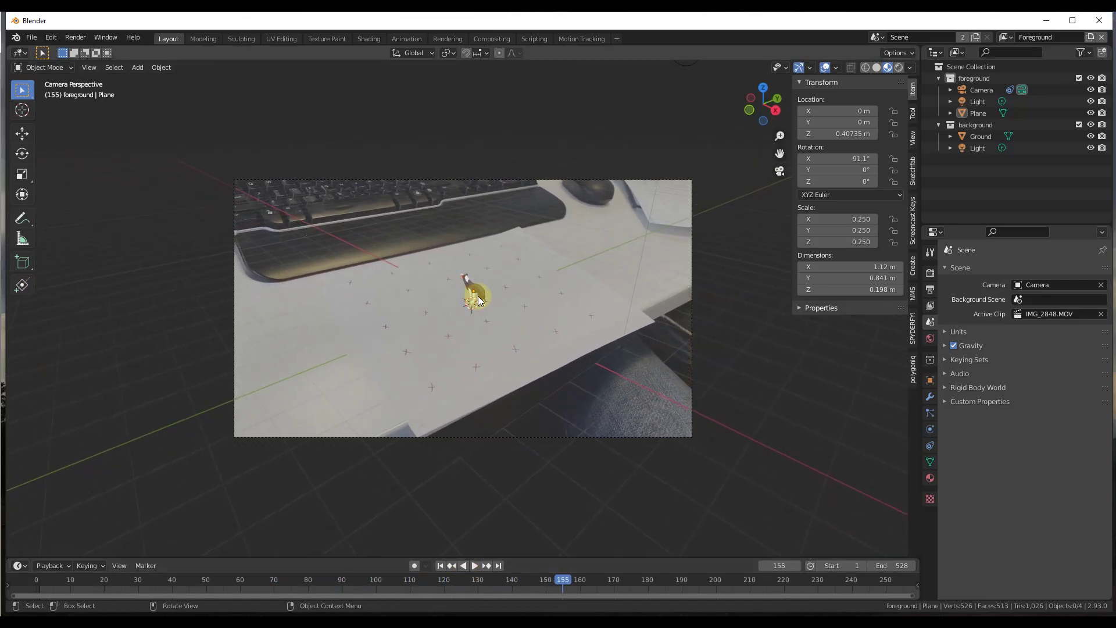
- In the Motion Tracking workspace at frame 126, select three track markers spread across the paper and define them as the floor
{"action": "left_click", "coordinate": [583, 39]}
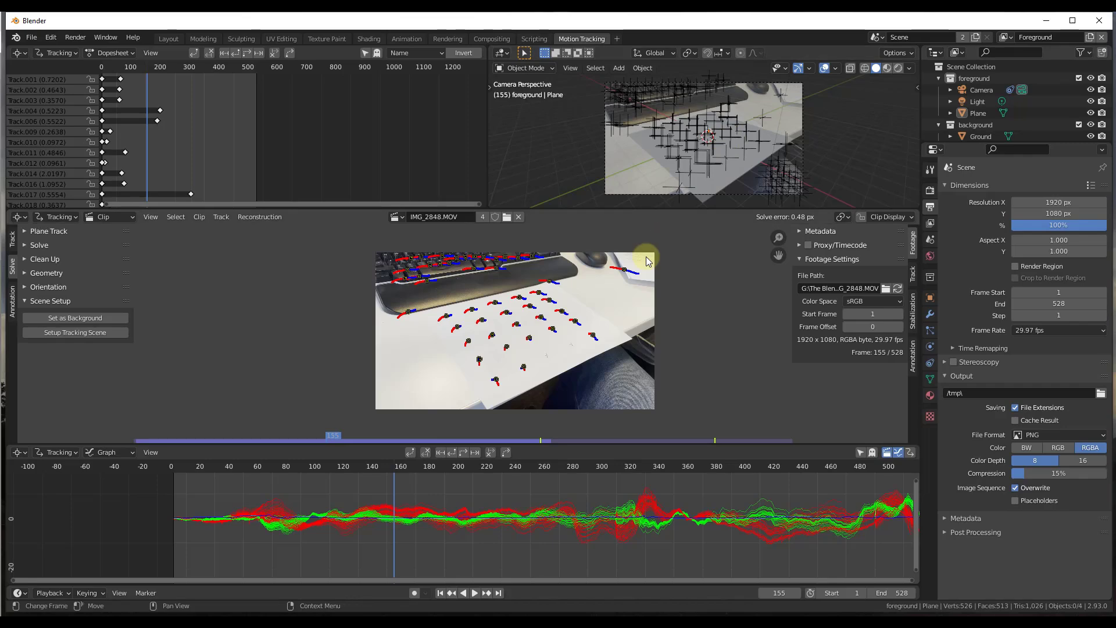
{"action": "left_click_drag", "start_coordinate": [429, 466], "coordinate": [353, 483]}
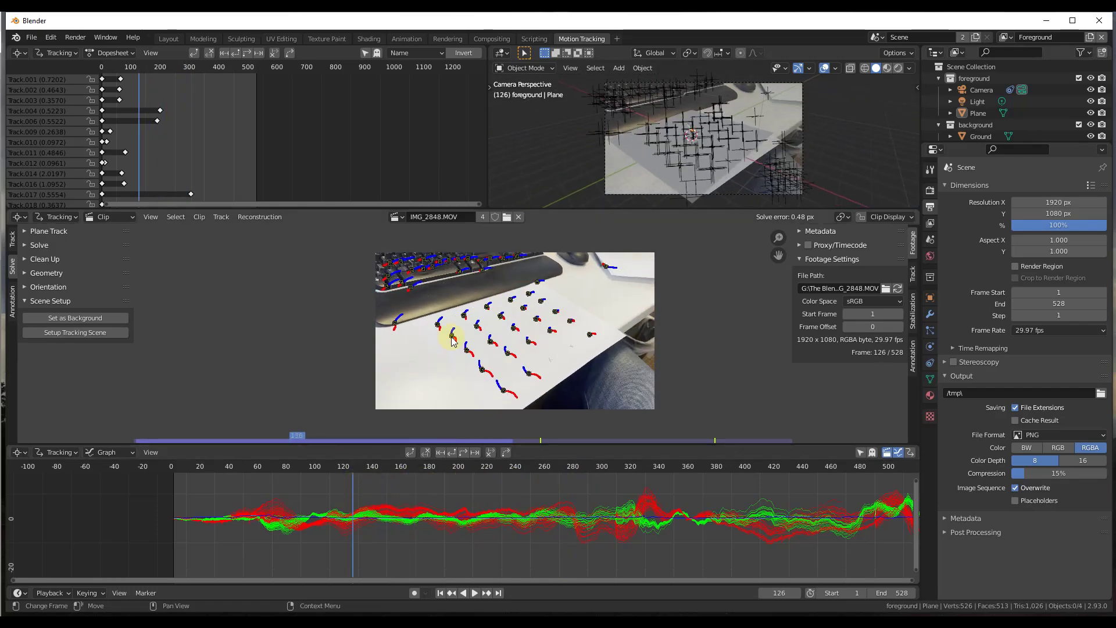
{"action": "left_click", "coordinate": [452, 337]}
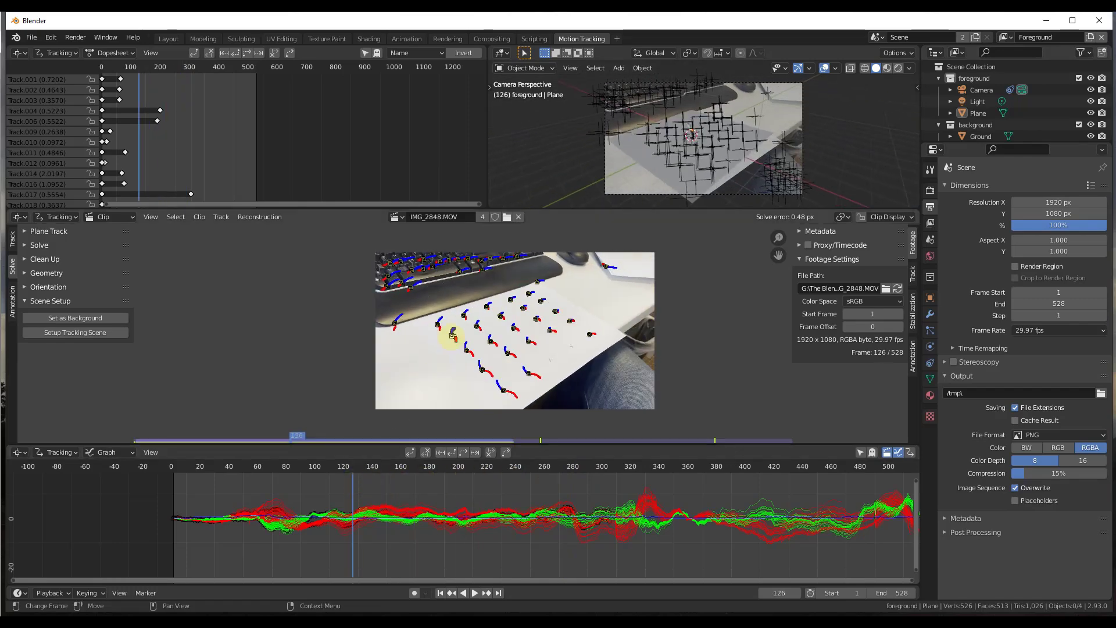
{"action": "left_click", "coordinate": [537, 322]}
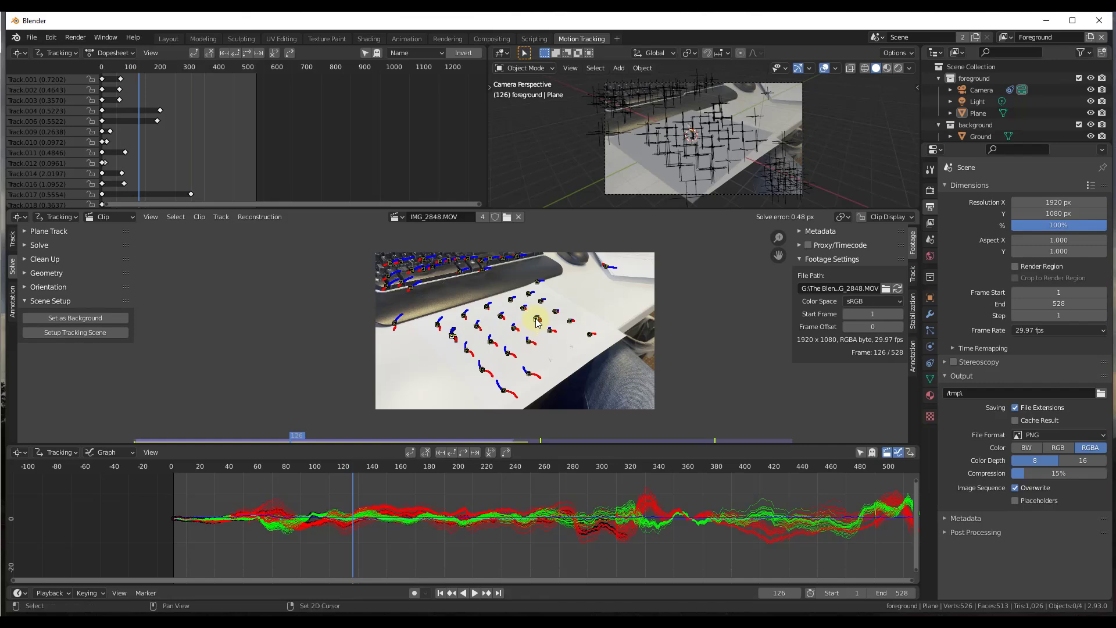
{"action": "left_click", "coordinate": [502, 386]}
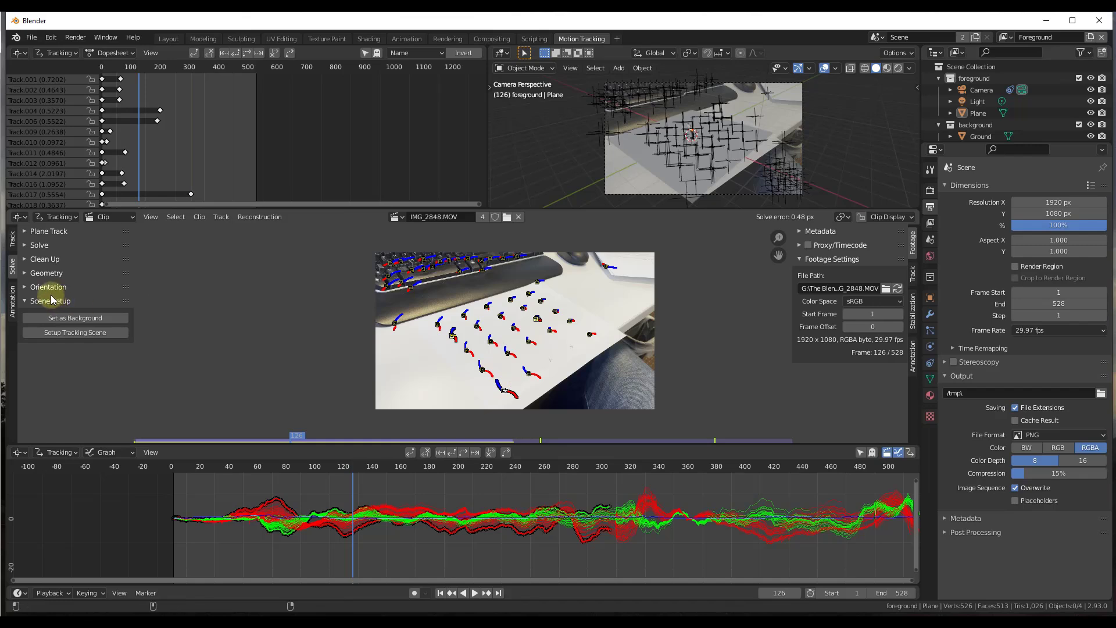
{"action": "left_click", "coordinate": [49, 288]}
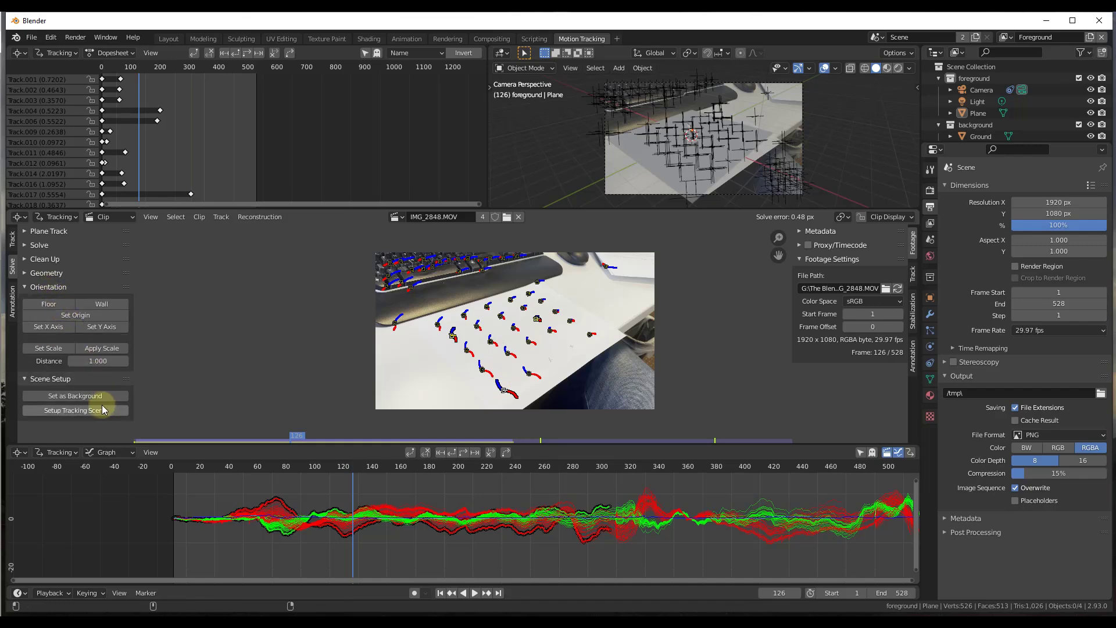
{"action": "left_click", "coordinate": [51, 304]}
- Scrub and play the tracked scene in the Layout workspace to check how the dog sits on the new floor
{"action": "left_click_drag", "start_coordinate": [353, 468], "coordinate": [580, 465]}
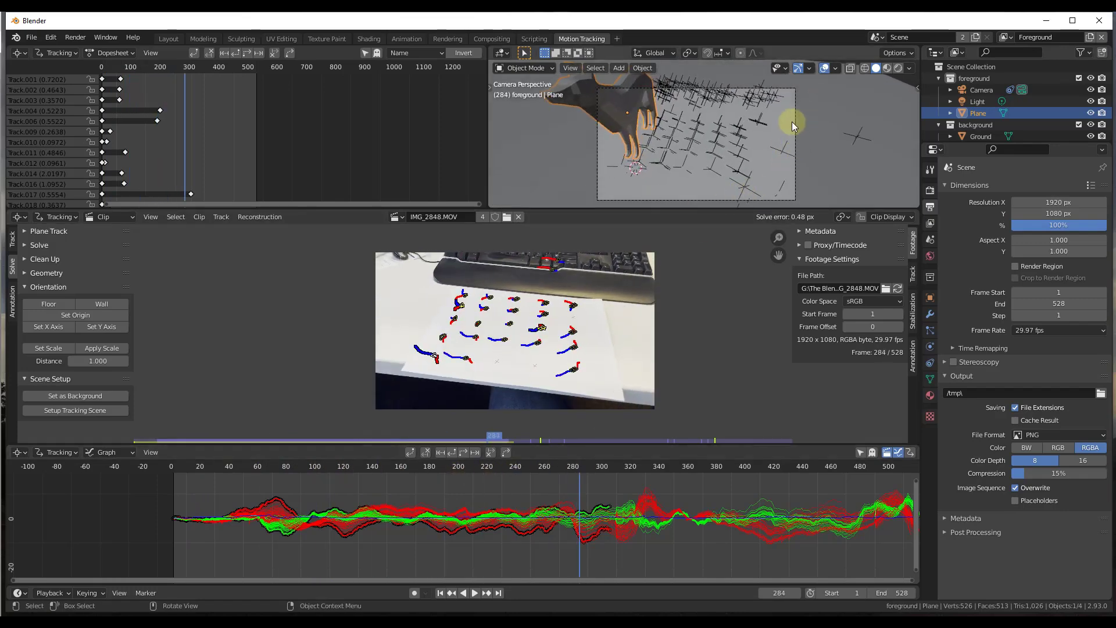
{"action": "left_click", "coordinate": [170, 39]}
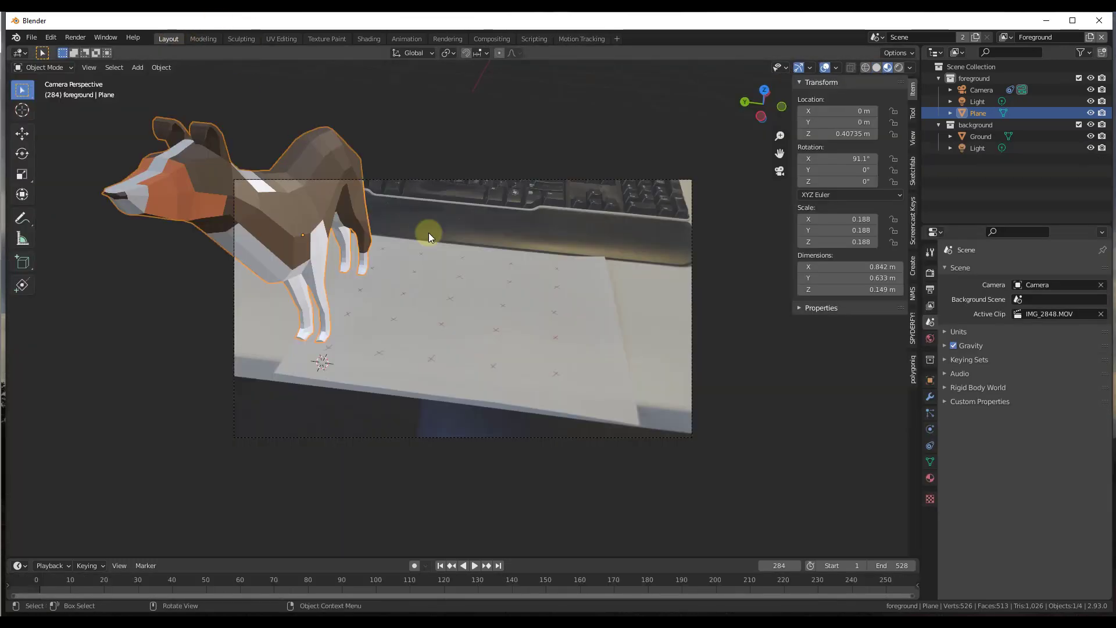
{"action": "left_click_drag", "start_coordinate": [479, 582], "coordinate": [43, 579]}
{"action": "key", "text": "space"}
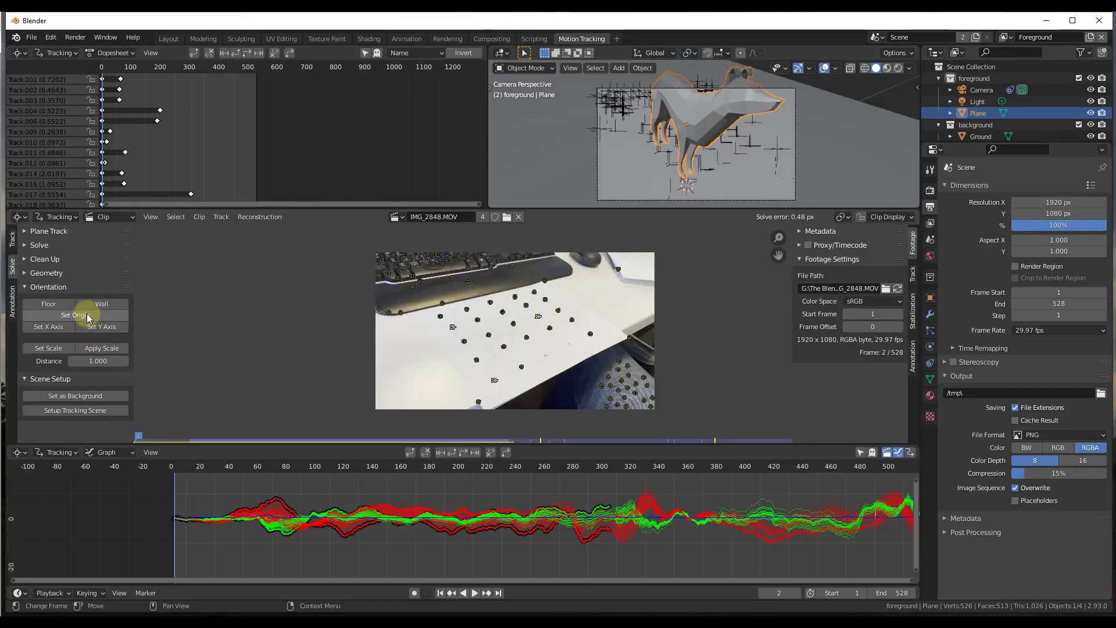
- Make a track marker near the paper's centre the scene origin and set the scale to its neighbouring marker with distance 1.000
{"action": "left_click", "coordinate": [489, 335]}
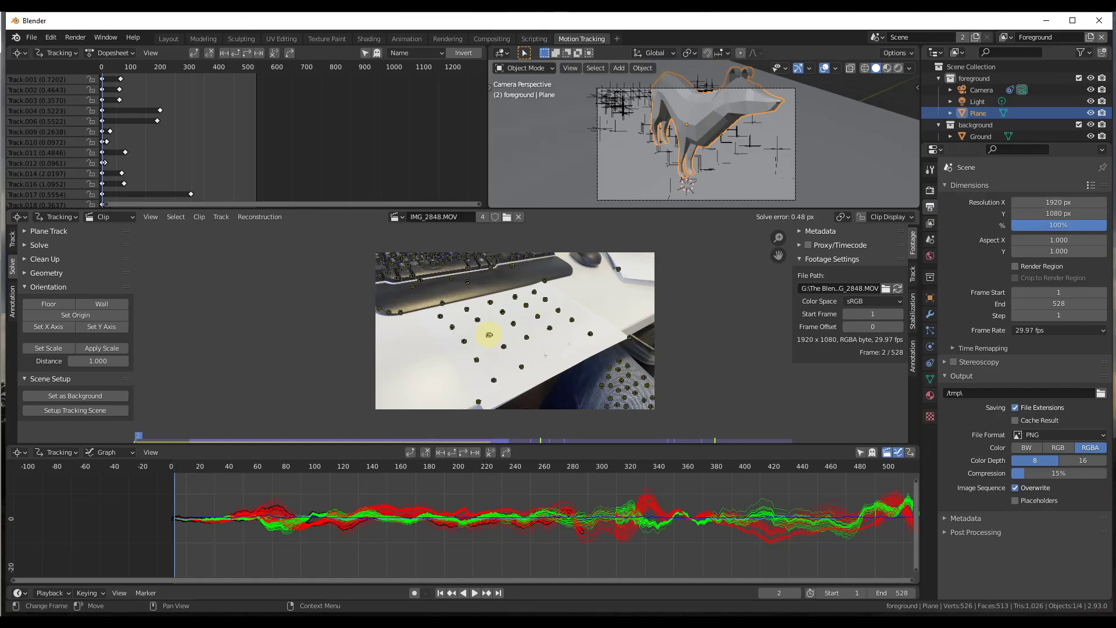
{"action": "left_click", "coordinate": [513, 324]}
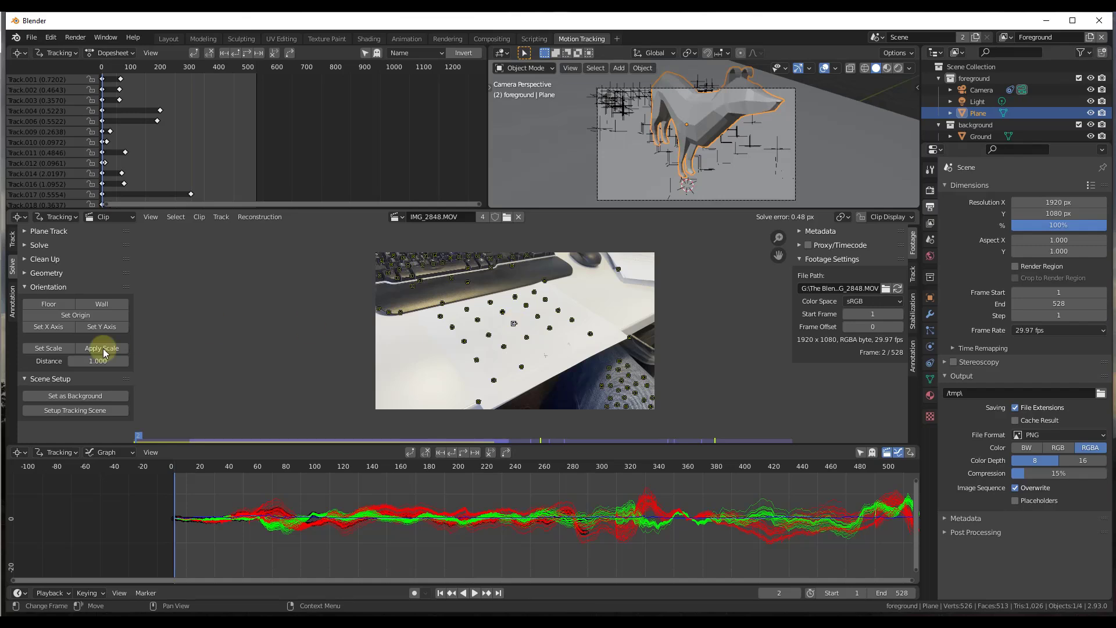
{"action": "left_click", "coordinate": [76, 315]}
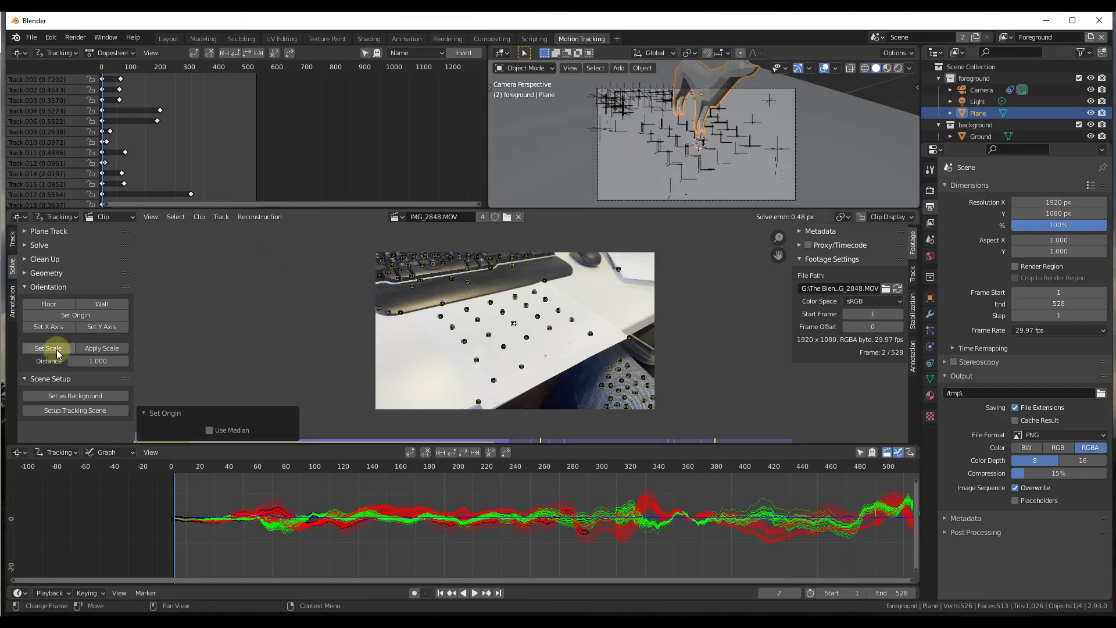
{"action": "left_click", "coordinate": [537, 319], "text": "shift"}
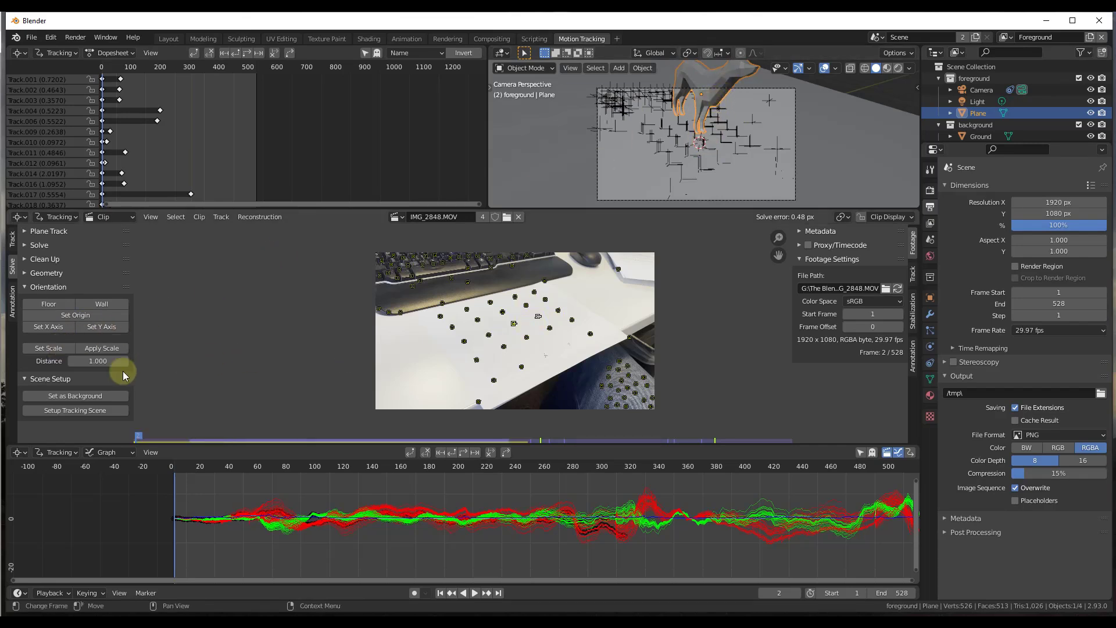
{"action": "left_click", "coordinate": [52, 349]}
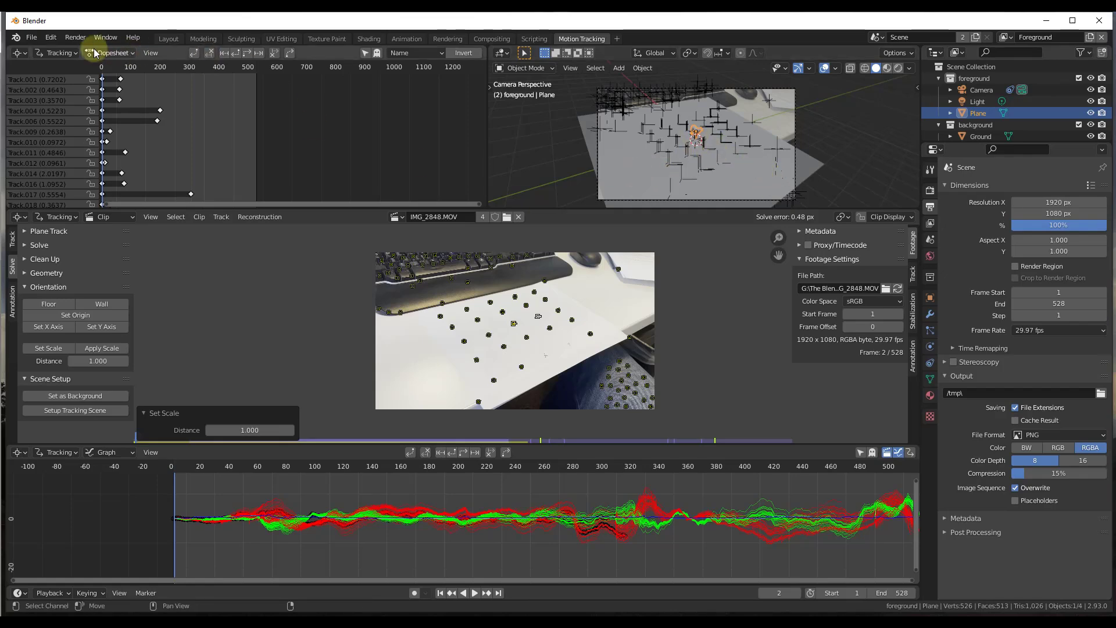
- Play the scene from frame 1 through the camera to check the dog's size and position after the origin and scale change
{"action": "left_click", "coordinate": [170, 39]}
{"action": "scroll", "coordinate": [433, 319], "scroll_direction": "up", "scroll_amount": 3}
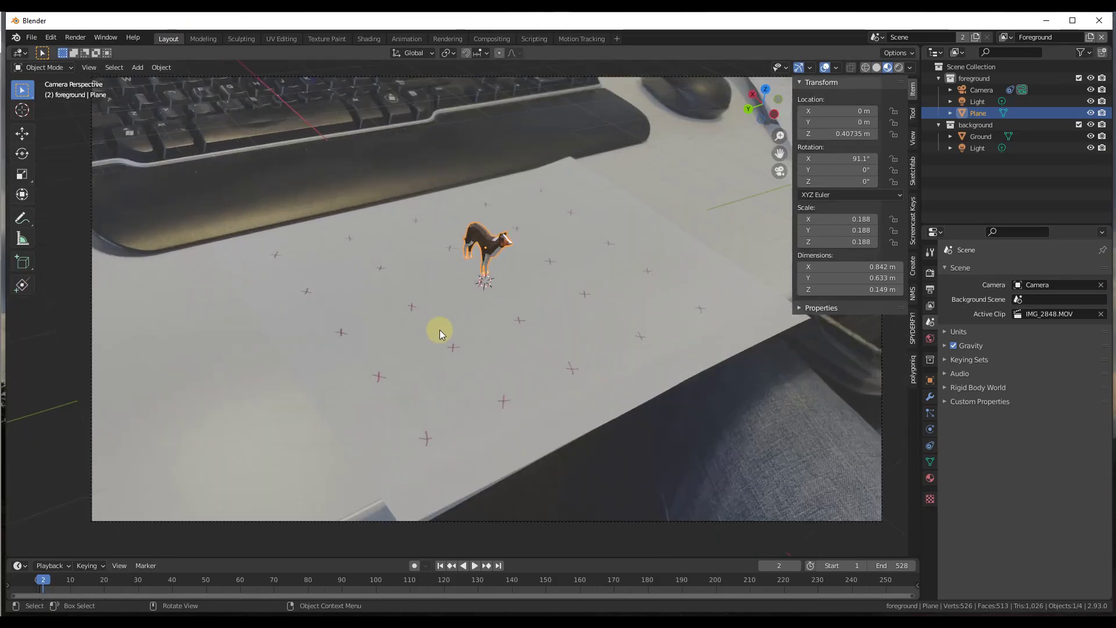
{"action": "scroll", "coordinate": [440, 330], "scroll_direction": "down", "scroll_amount": 1}
{"action": "left_click", "coordinate": [440, 566]}
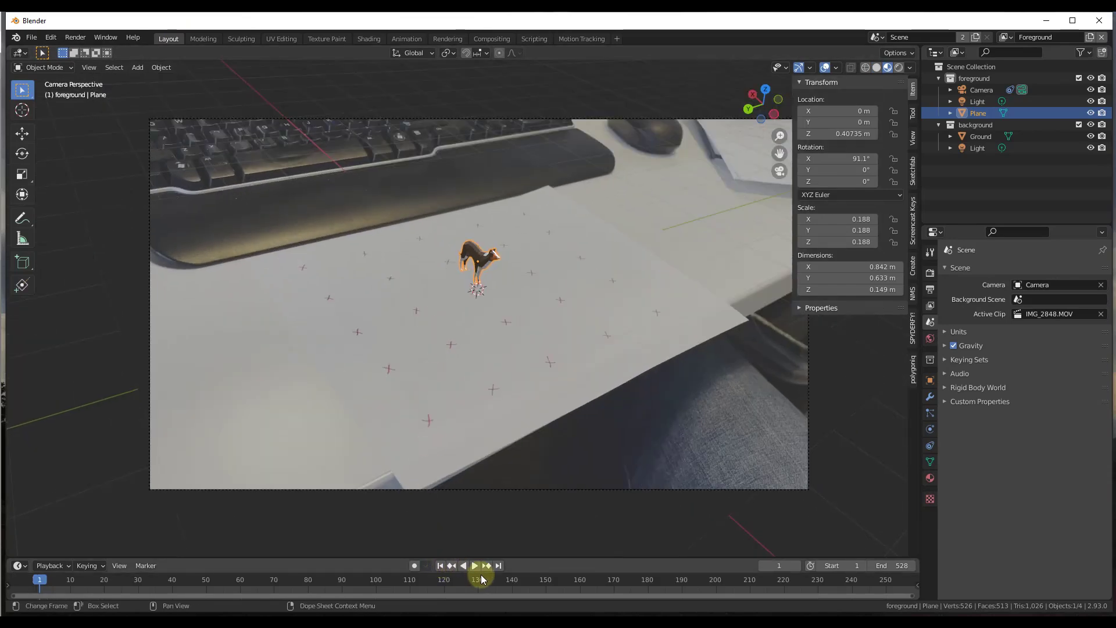
{"action": "left_click", "coordinate": [475, 566]}
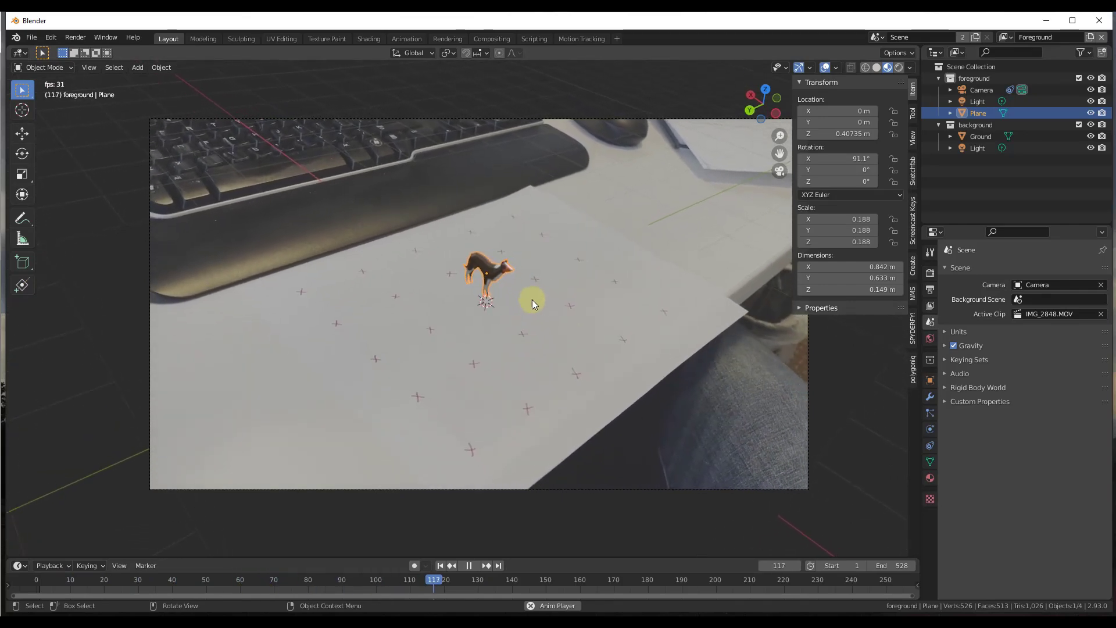
{"action": "left_click", "coordinate": [472, 570]}
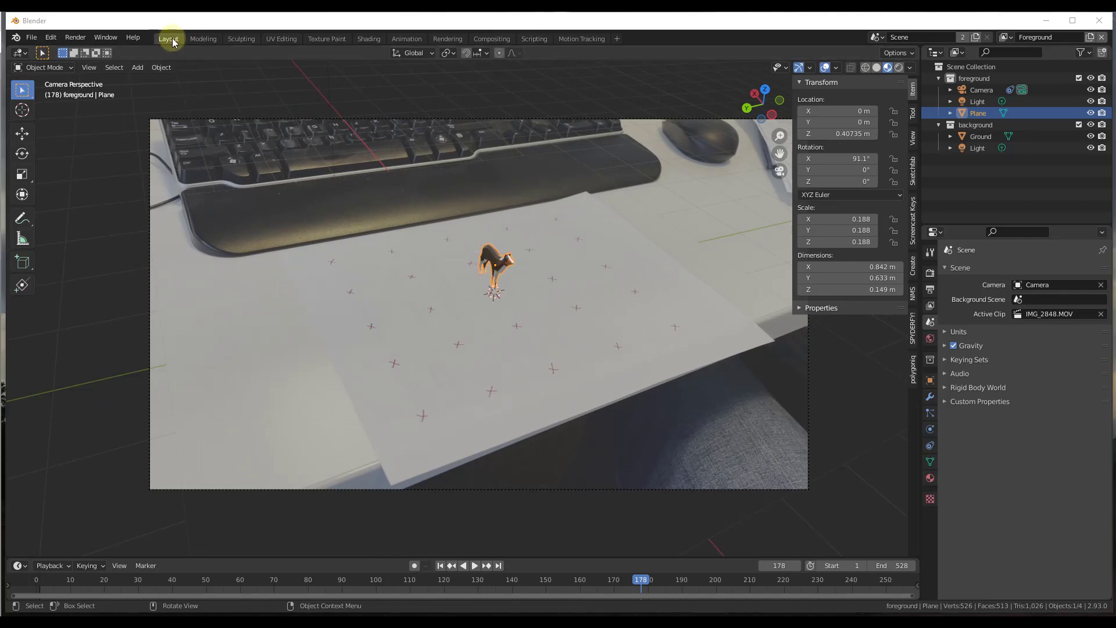
- Move the dog off the paper onto the desk beside the wrist rest and rotate it 55° about Z
{"action": "left_click", "coordinate": [497, 270]}
{"action": "left_click", "coordinate": [497, 270]}
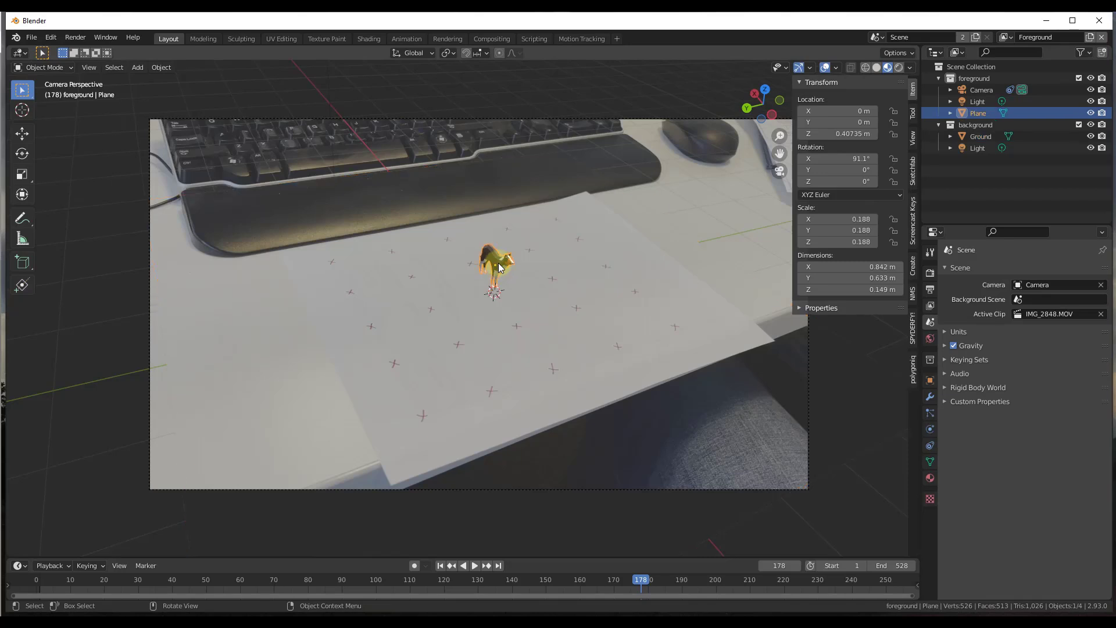
{"action": "key", "text": "g"}
{"action": "left_click", "coordinate": [250, 262]}
{"action": "type", "text": "rz55"}
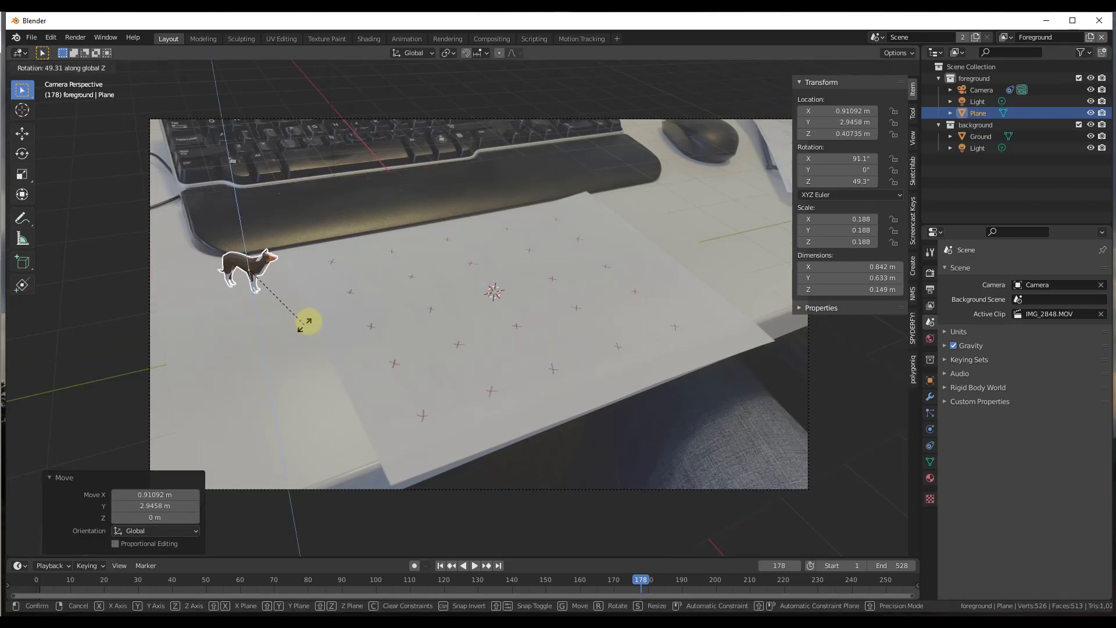
{"action": "key", "text": "Return"}
- Add a 2 m cube on the paper and raise it about 1.01 m along Z
{"action": "key", "text": "shift+a"}
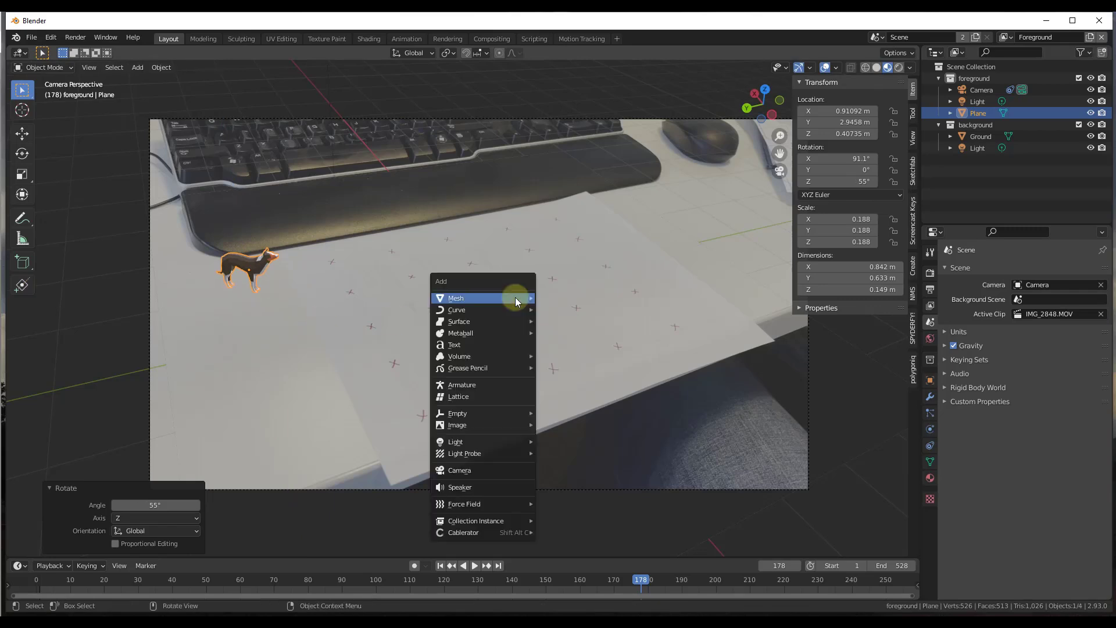
{"action": "mouse_move", "coordinate": [515, 298]}
{"action": "left_click", "coordinate": [555, 300]}
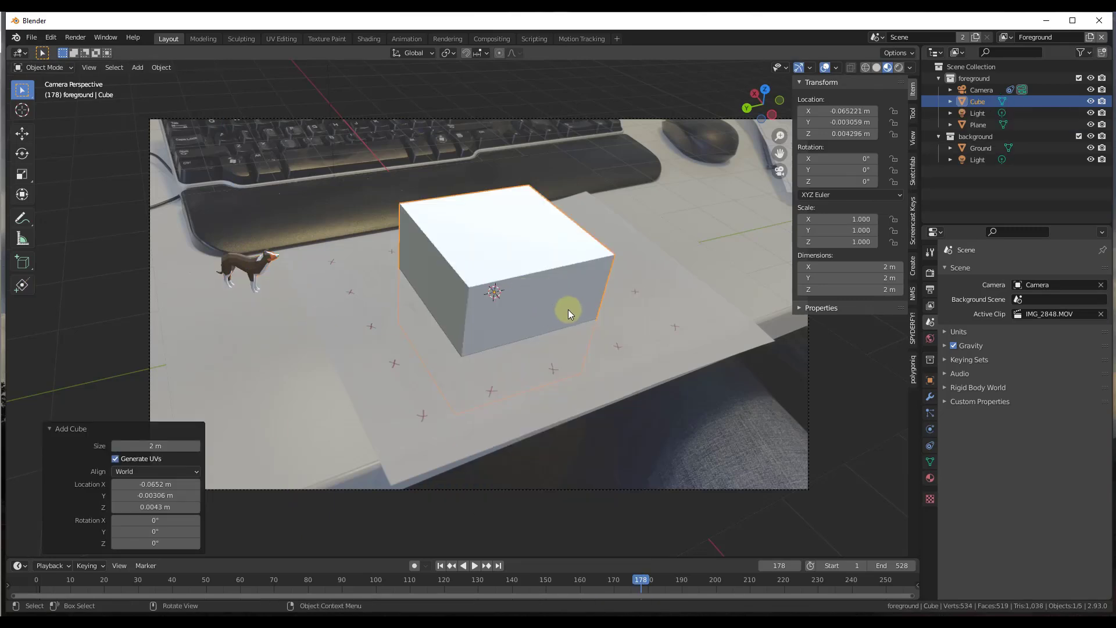
{"action": "key", "text": "g"}
{"action": "key", "text": "z"}
{"action": "left_click", "coordinate": [605, 251]}
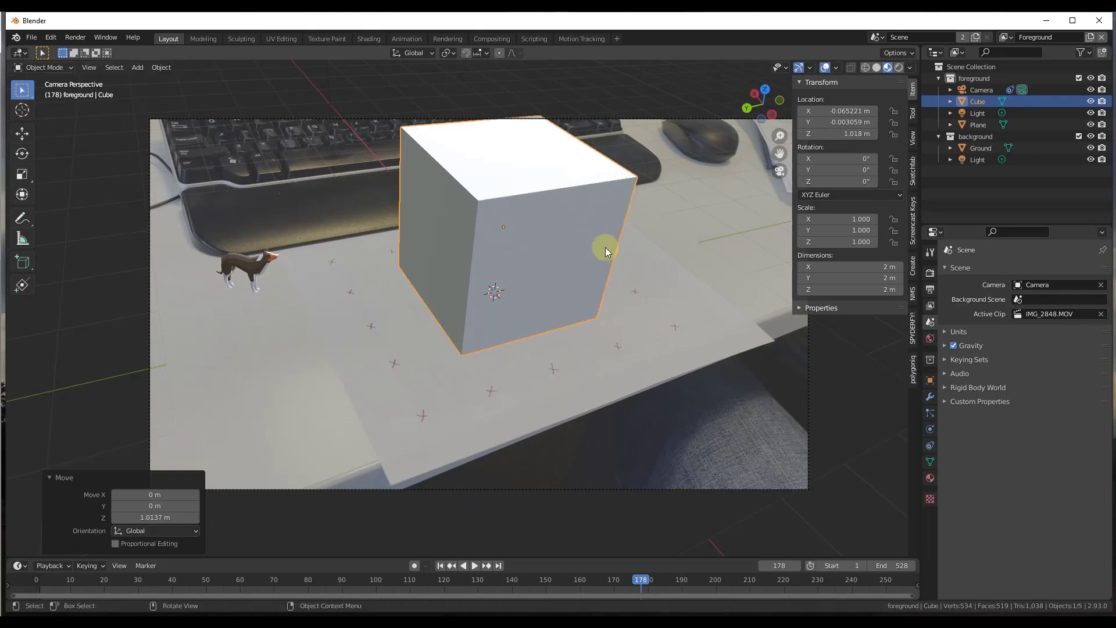
- Scale the cube to about 0.325 resting on the paper at about 0.31 m in Z, and show the viewport in rendered shading
{"action": "key", "text": "s"}
{"action": "left_click", "coordinate": [531, 242]}
{"action": "key", "text": "g"}
{"action": "key", "text": "z"}
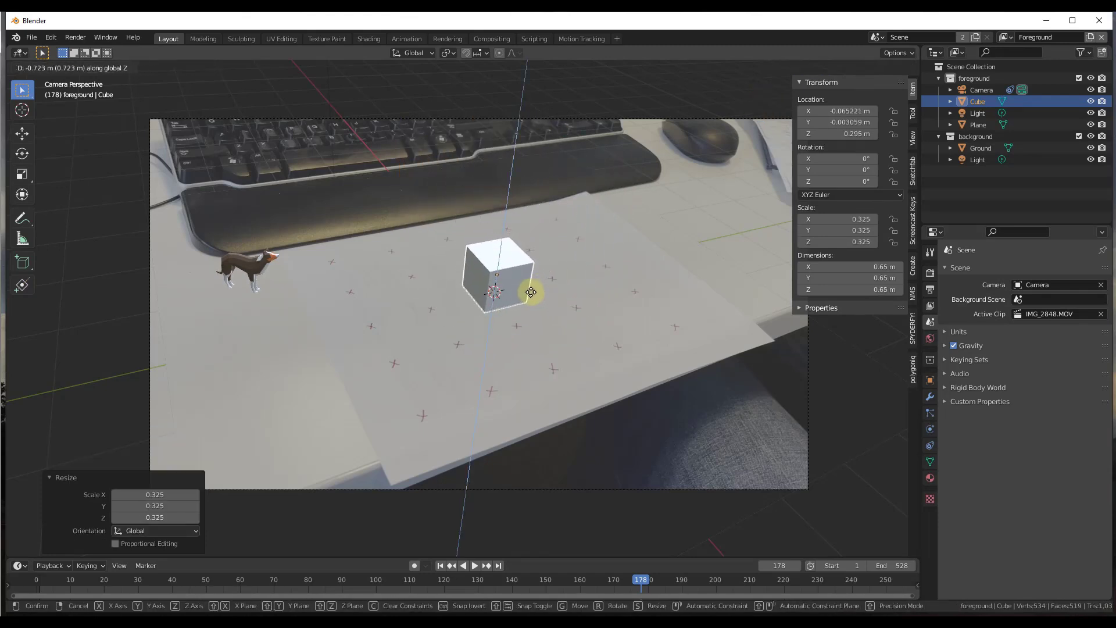
{"action": "left_click", "coordinate": [531, 290]}
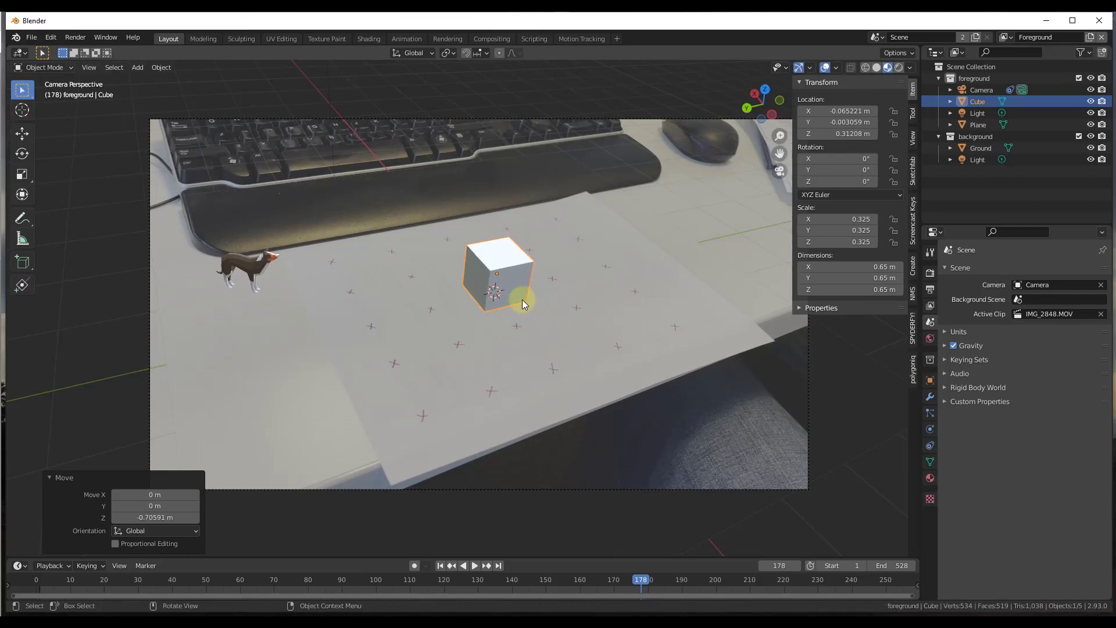
{"action": "left_click", "coordinate": [899, 67]}
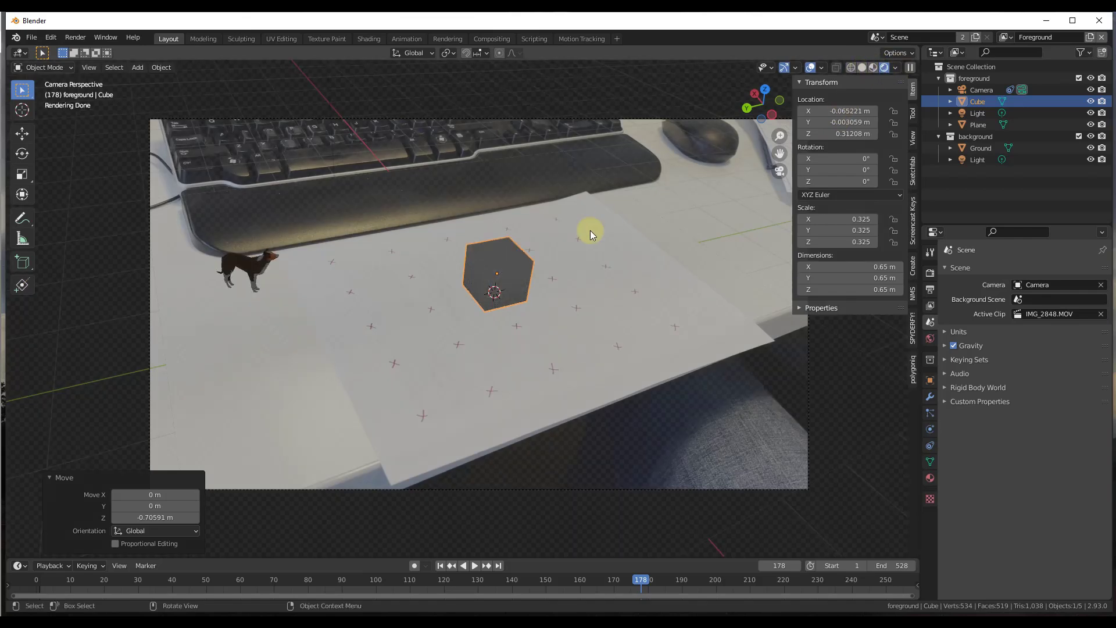
{"action": "key", "text": "shift+a"}
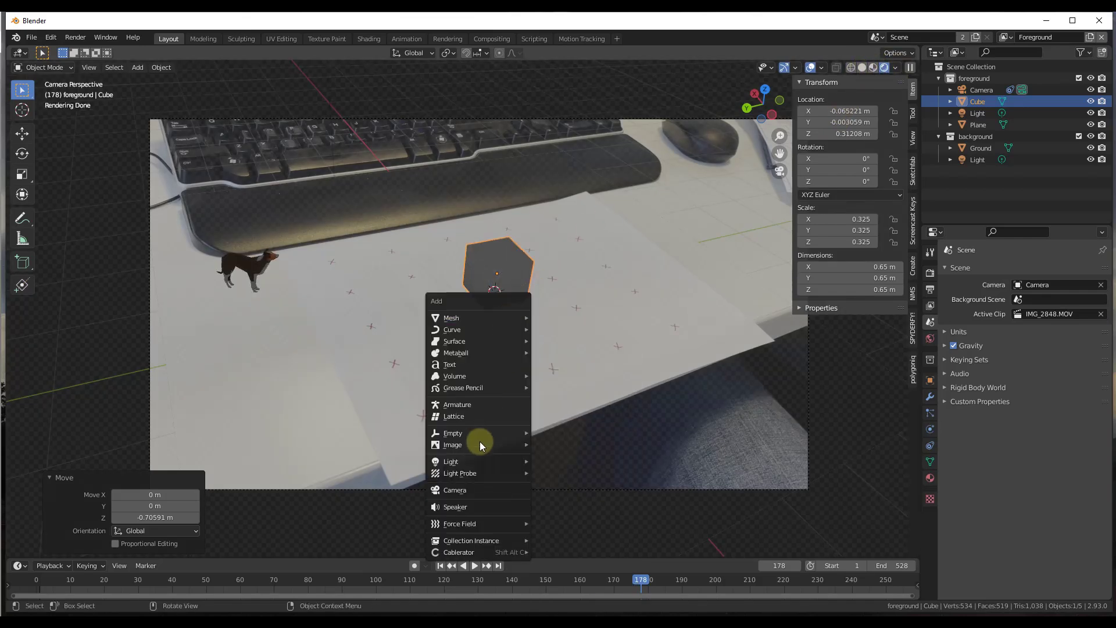
{"action": "mouse_move", "coordinate": [474, 461]}
{"action": "left_click", "coordinate": [562, 462]}
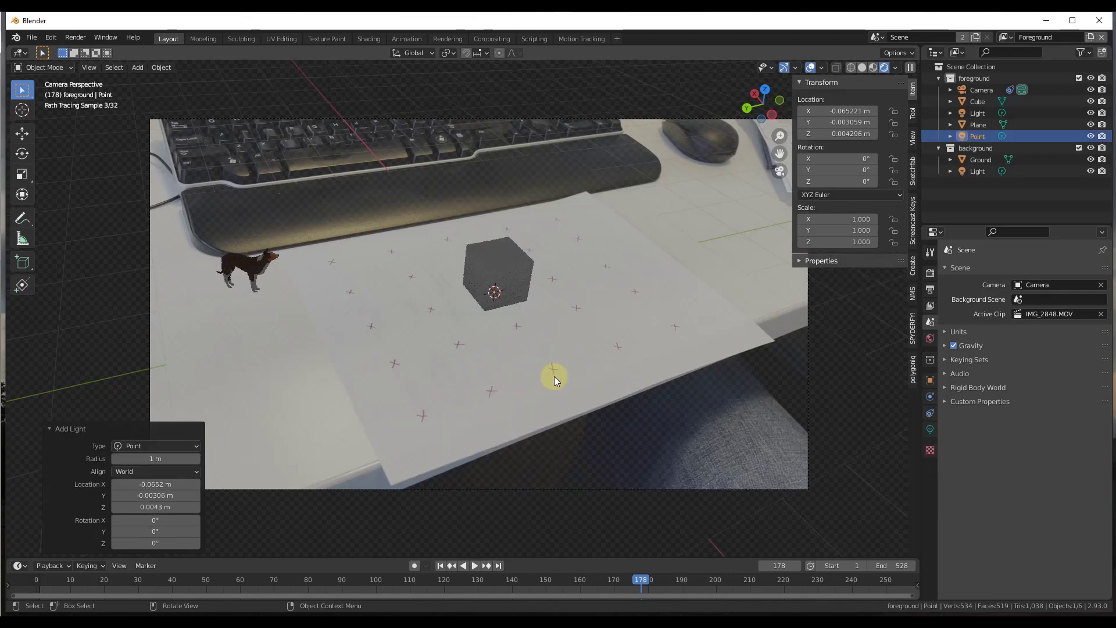
{"action": "key", "text": "Delete"}
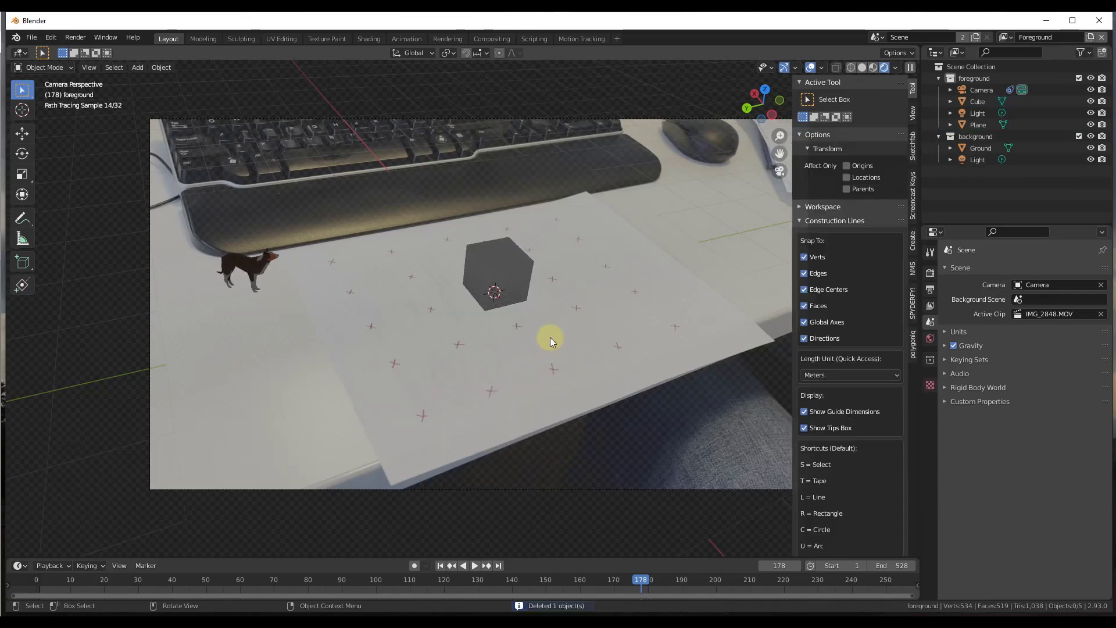
- Add a sun light about 1.83 m up above the cube and angle it to about -39.9°, -39.5°, 14.8°
{"action": "key", "text": "shift+a"}
{"action": "mouse_move", "coordinate": [536, 342]}
{"action": "left_click", "coordinate": [594, 352]}
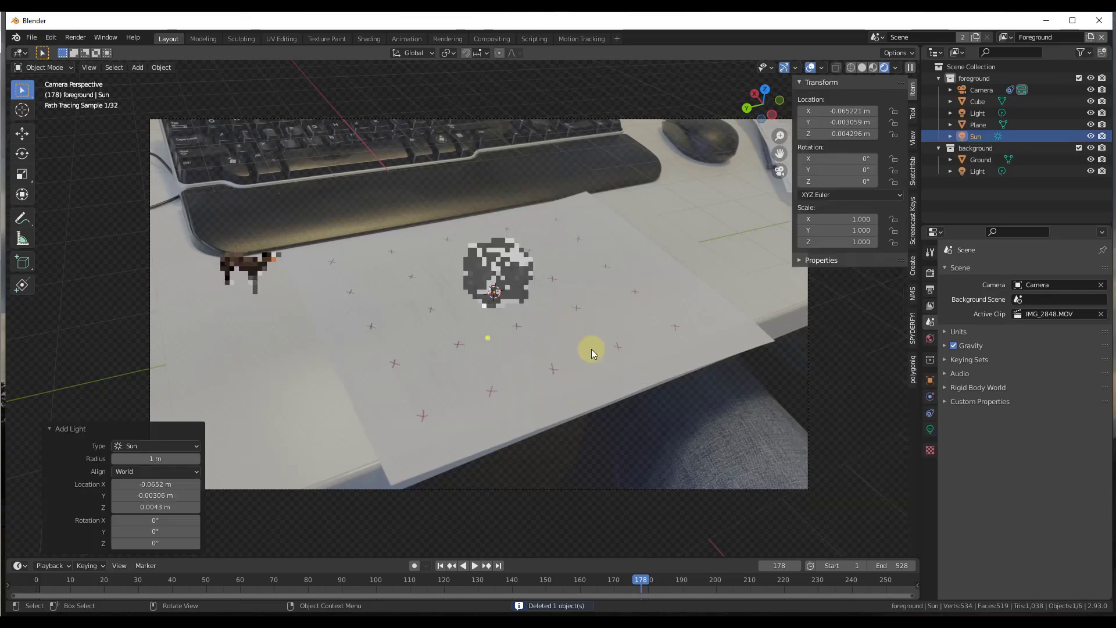
{"action": "scroll", "coordinate": [547, 191], "scroll_direction": "up", "scroll_amount": 3}
{"action": "left_click_drag", "start_coordinate": [519, 133], "coordinate": [517, 174]}
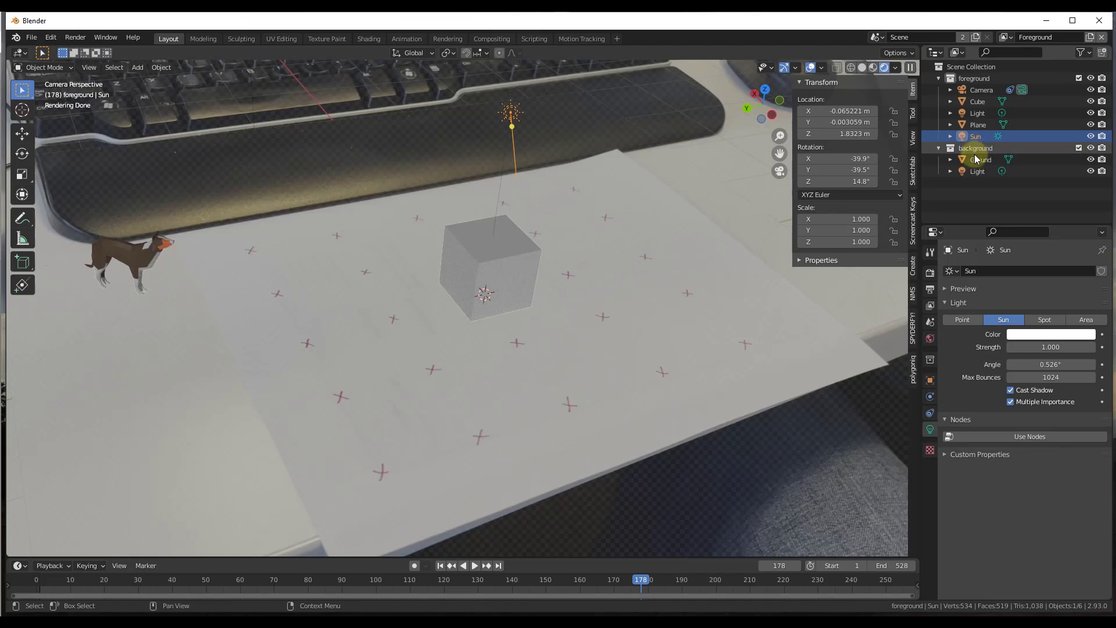
- Move the Ground plane into the foreground collection and re-aim the sun to about -14.8°, 3.91°, -10.8° so shadows fall beside the objects
{"action": "left_click_drag", "start_coordinate": [981, 164], "coordinate": [978, 96]}
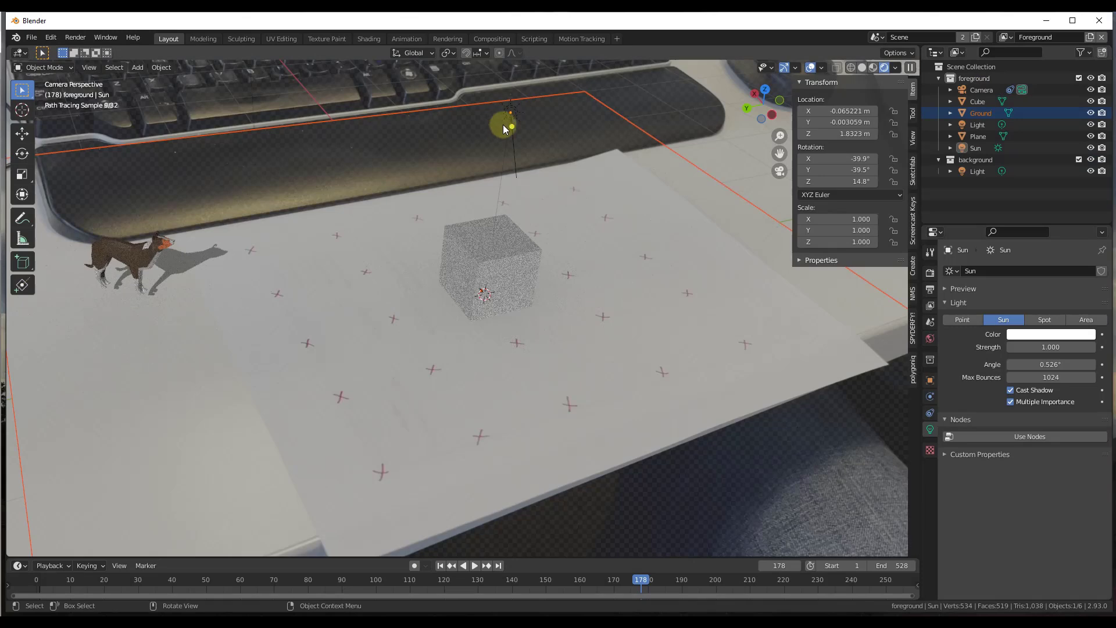
{"action": "left_click_drag", "start_coordinate": [513, 127], "coordinate": [534, 269]}
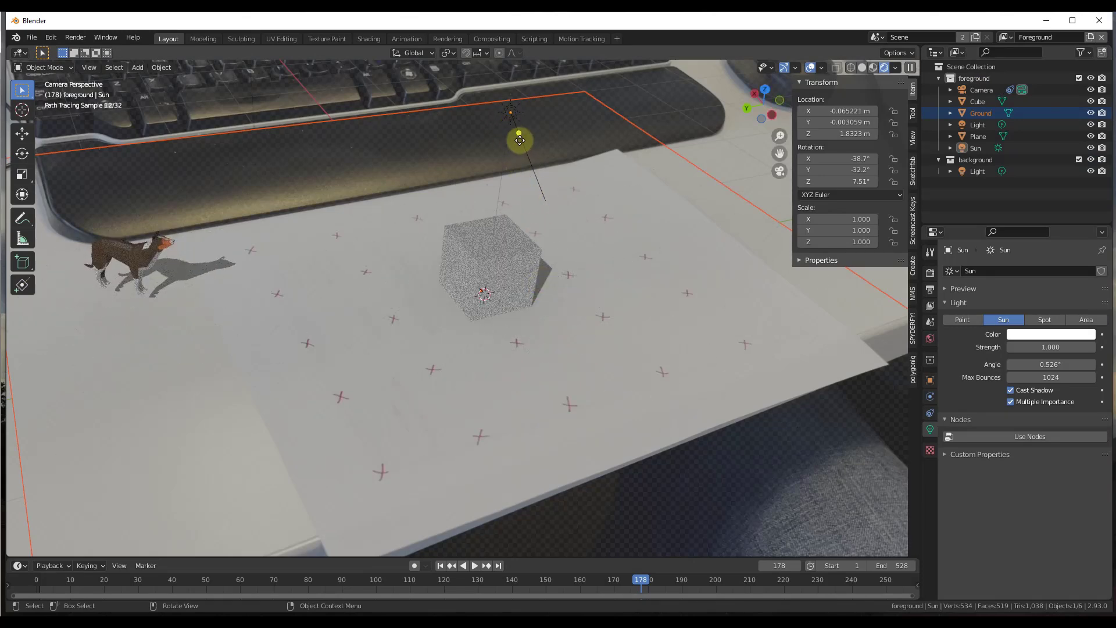
{"action": "left_click_drag", "start_coordinate": [517, 133], "coordinate": [537, 299]}
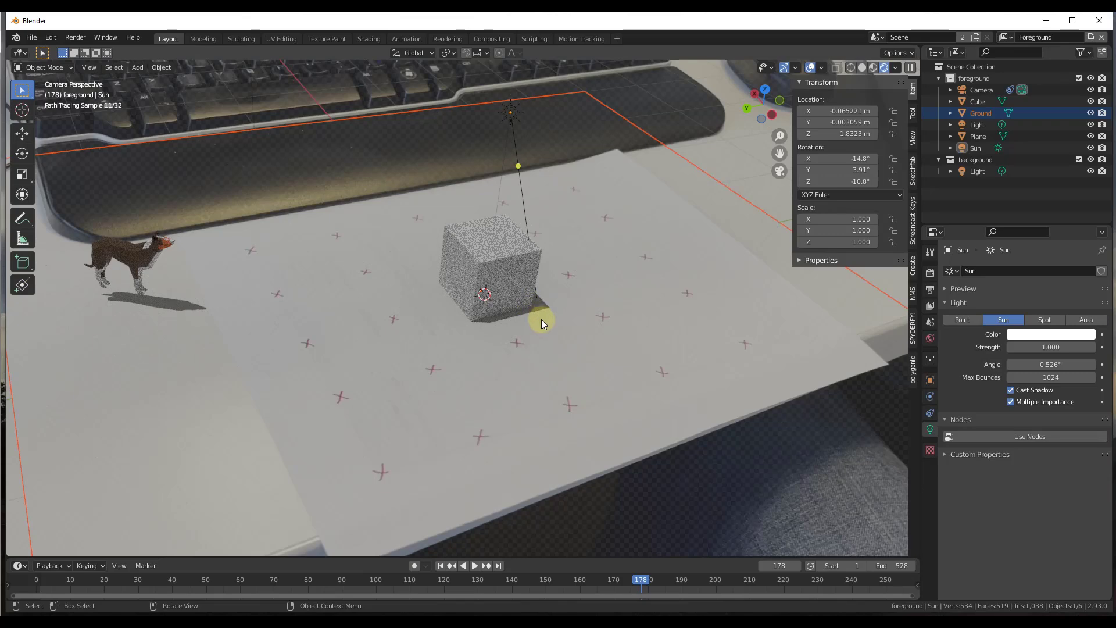
{"action": "scroll", "coordinate": [672, 242], "scroll_direction": "down", "scroll_amount": 5}
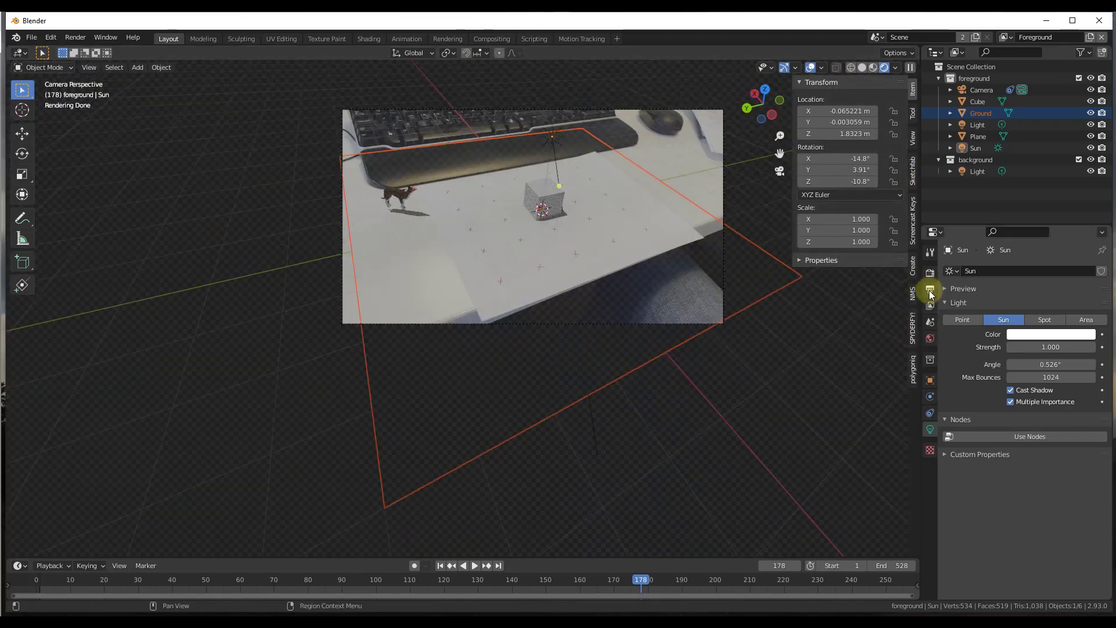
- Play back the tracked shot in rendered shading to check the cube, dog and their shadows against the paper, and stop playback at frame 3
{"action": "scroll", "coordinate": [565, 189], "scroll_direction": "up", "scroll_amount": 4}
{"action": "scroll", "coordinate": [564, 200], "scroll_direction": "up", "scroll_amount": 3}
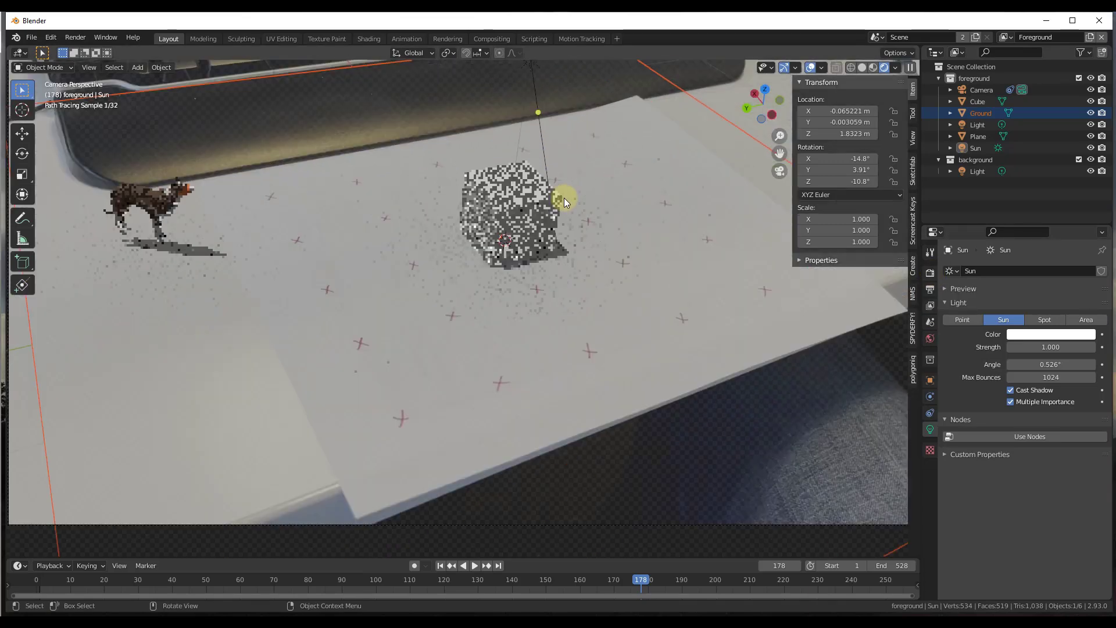
{"action": "left_click", "coordinate": [474, 566]}
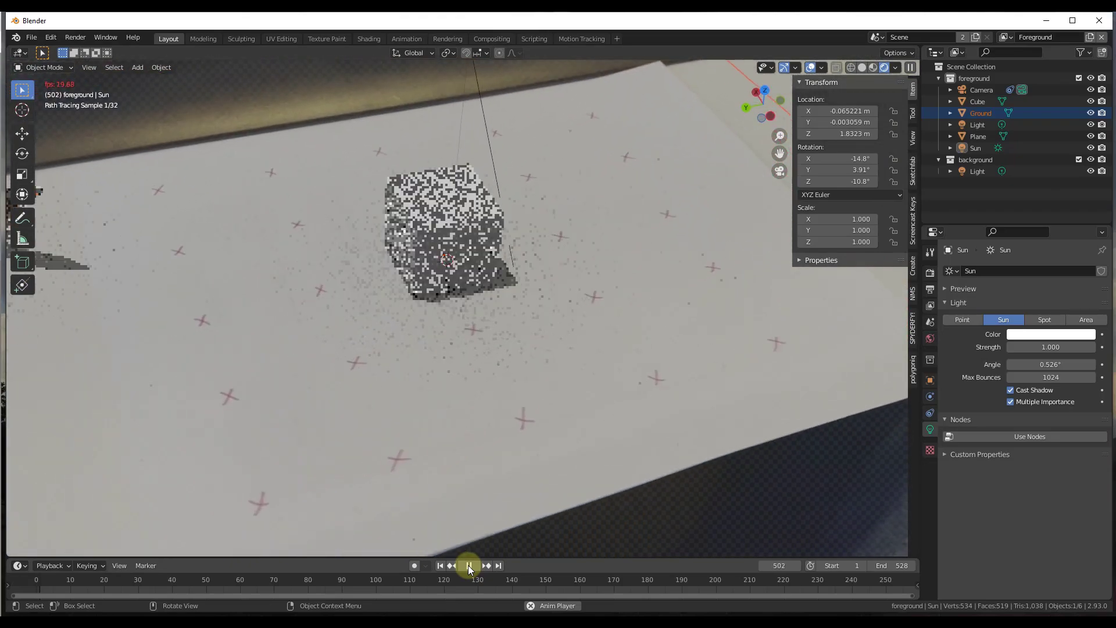
{"action": "left_click", "coordinate": [469, 565]}
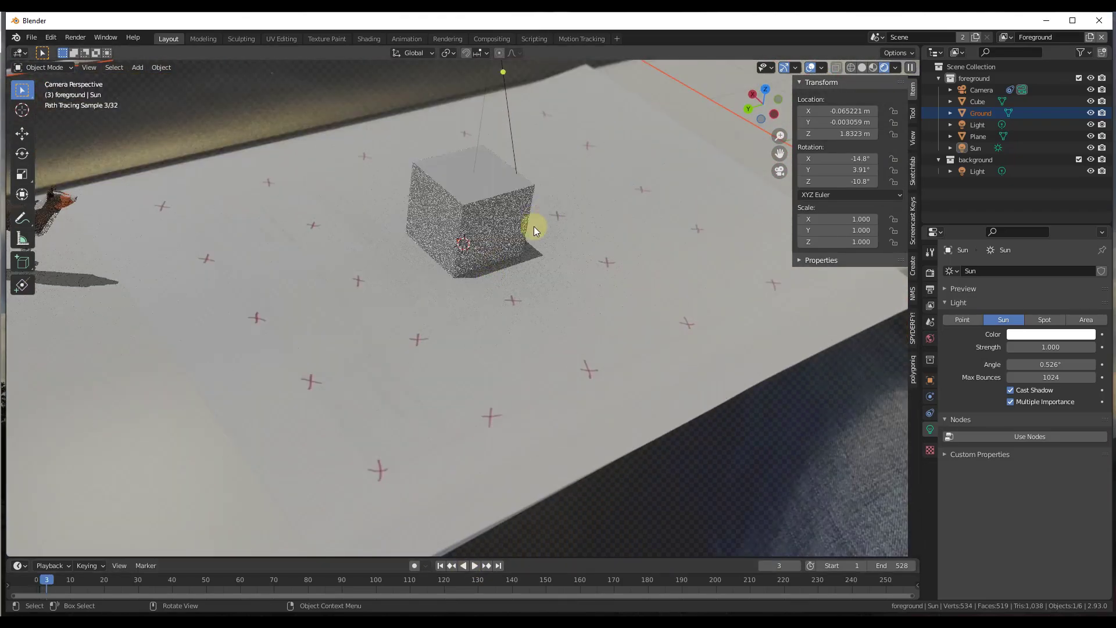
- Render a still image of frame 3 from the tracked camera with the dog and cube on the paper
{"action": "scroll", "coordinate": [523, 268], "scroll_direction": "down", "scroll_amount": 3}
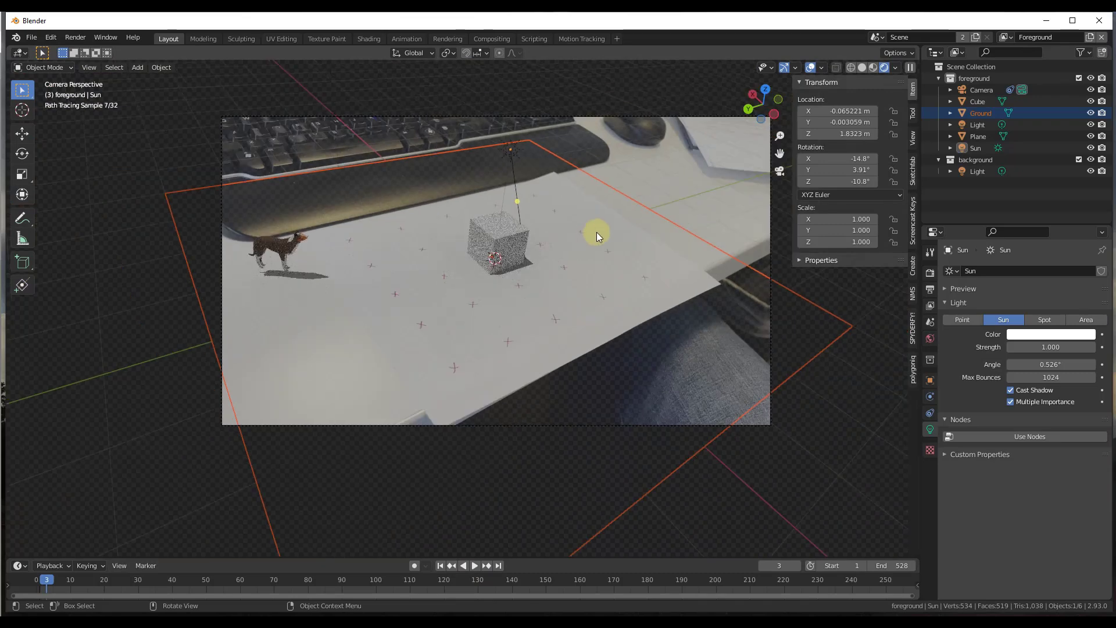
{"action": "scroll", "coordinate": [596, 232], "scroll_direction": "up", "scroll_amount": 1}
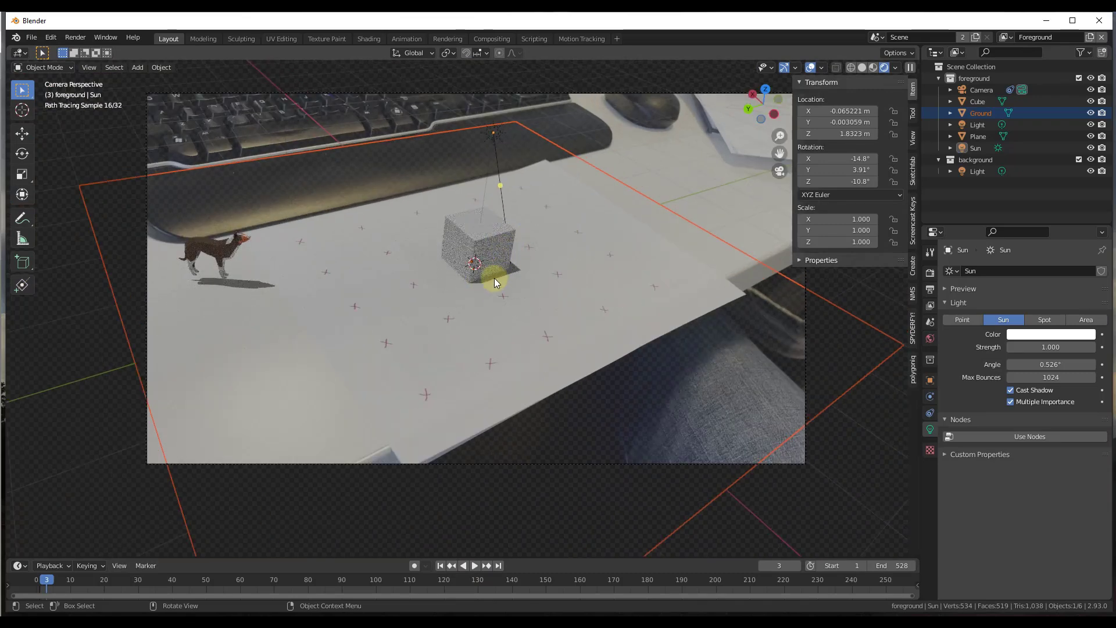
{"action": "scroll", "coordinate": [520, 253], "scroll_direction": "up", "scroll_amount": 1}
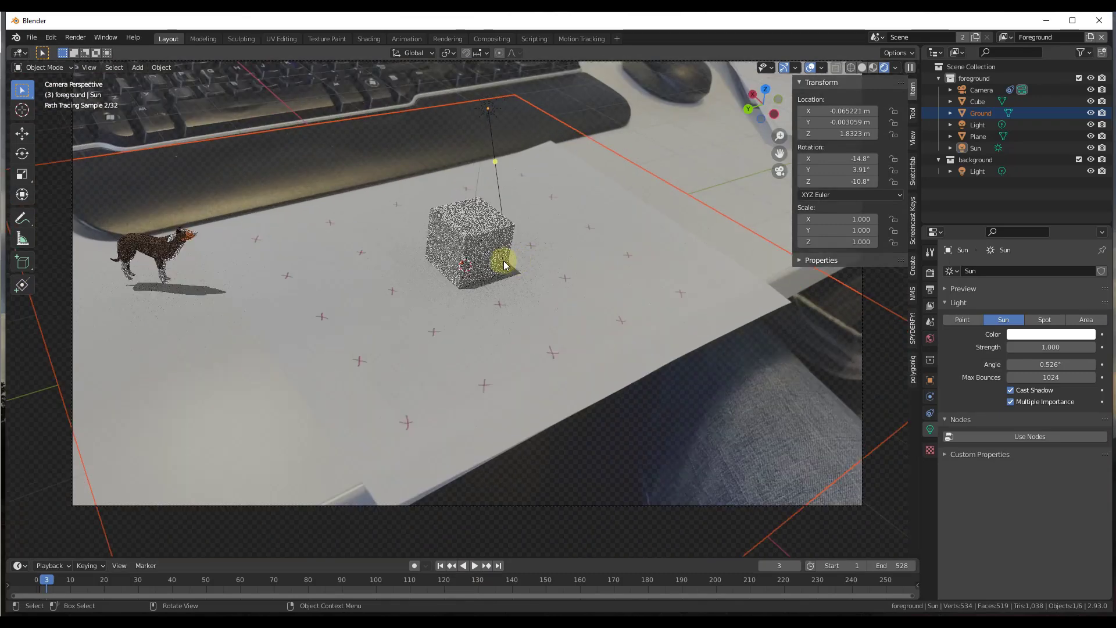
{"action": "left_click", "coordinate": [72, 38]}
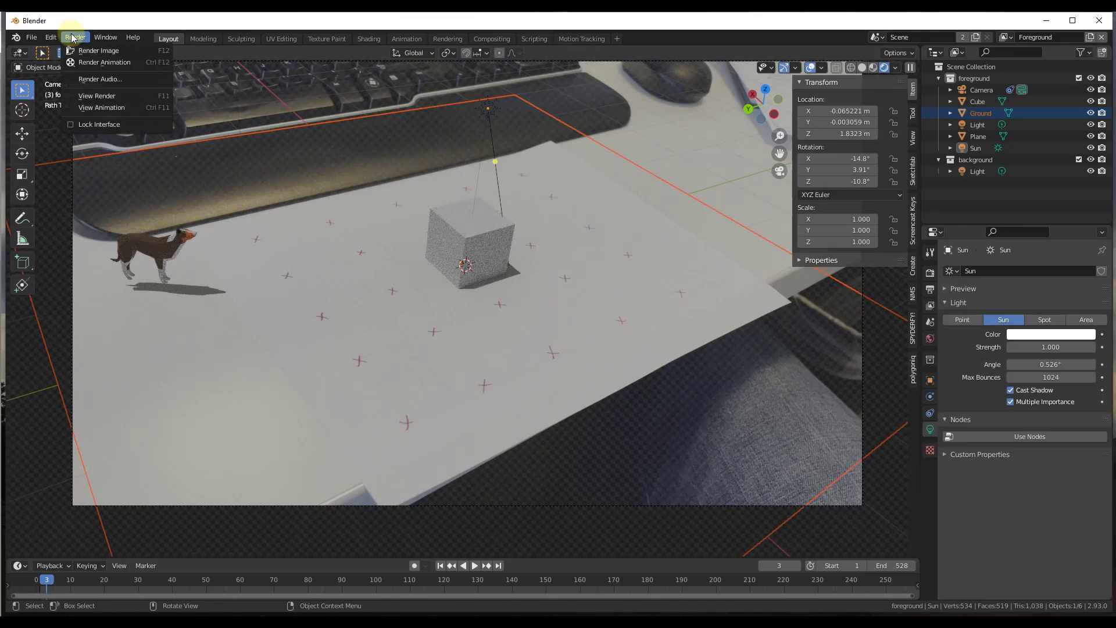
{"action": "left_click", "coordinate": [87, 51]}
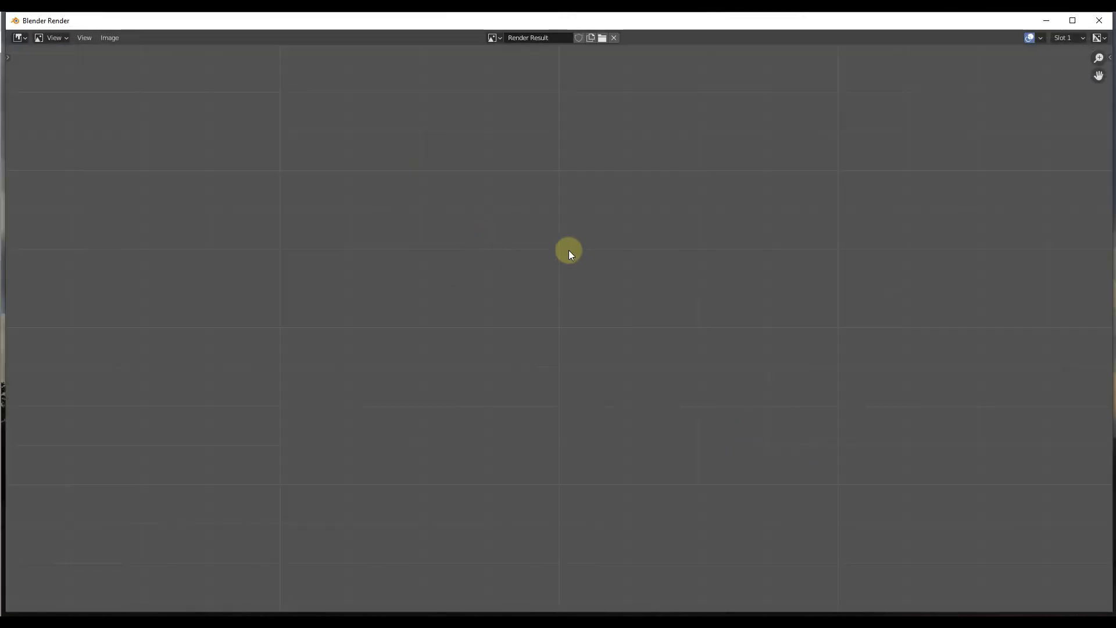